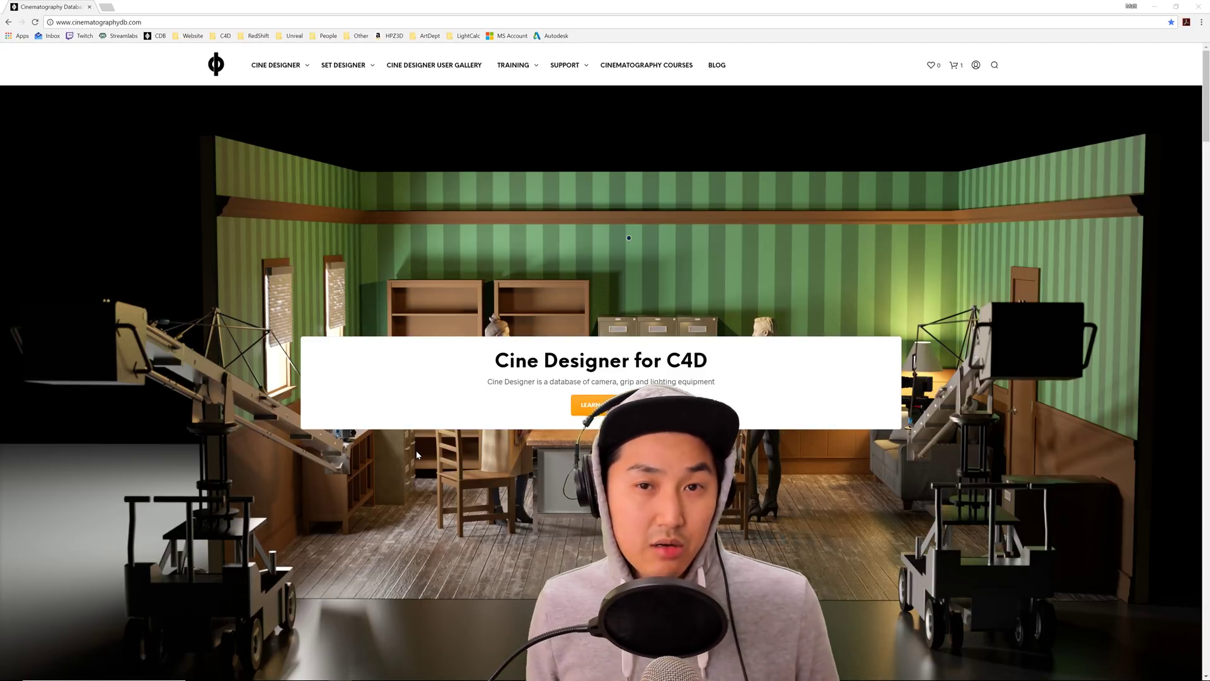
- Sort the Cine Designer for C4D products by newness and open the Beta Photometric Physical v01 product page
{"action": "mouse_move", "coordinate": [278, 65]}
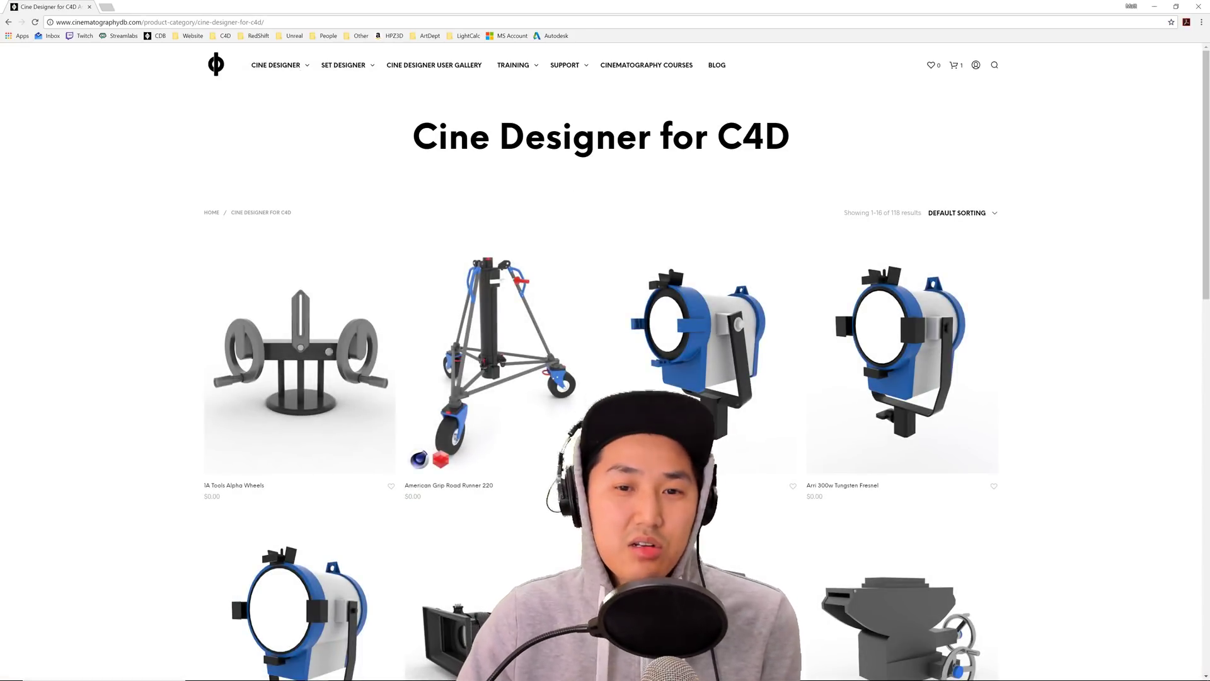
{"action": "left_click", "coordinate": [952, 213]}
{"action": "left_click", "coordinate": [952, 252]}
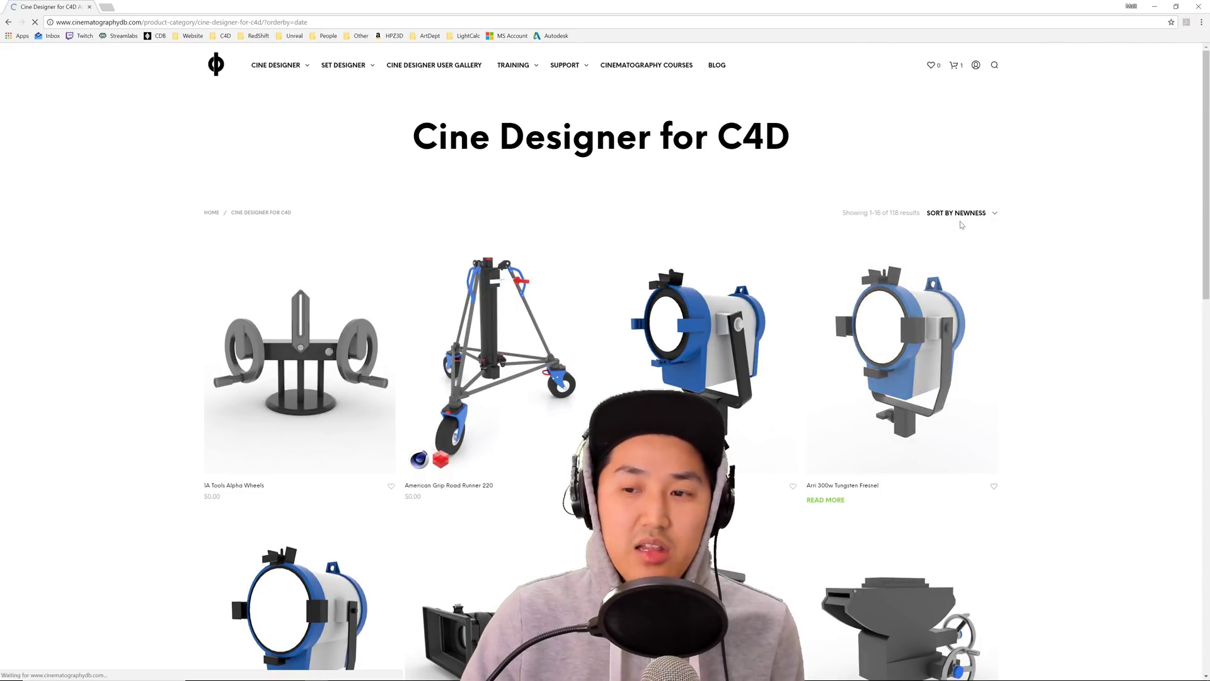
{"action": "scroll", "coordinate": [404, 350], "scroll_direction": "down", "scroll_amount": 1}
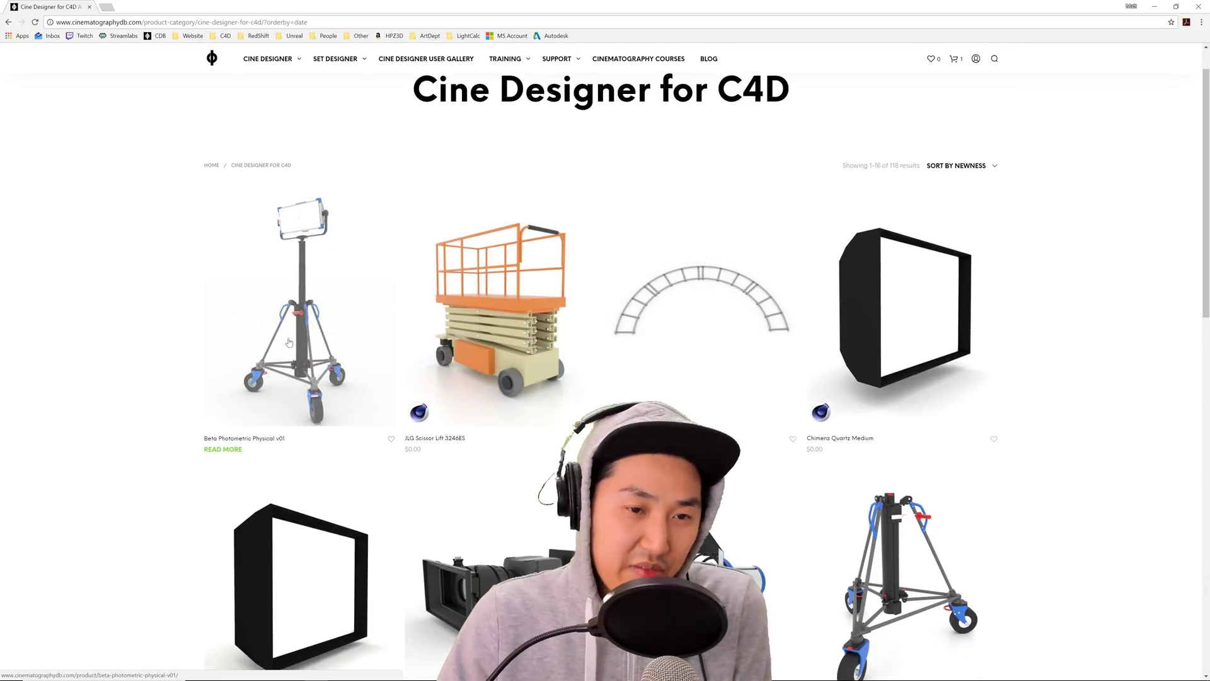
{"action": "left_click", "coordinate": [300, 364]}
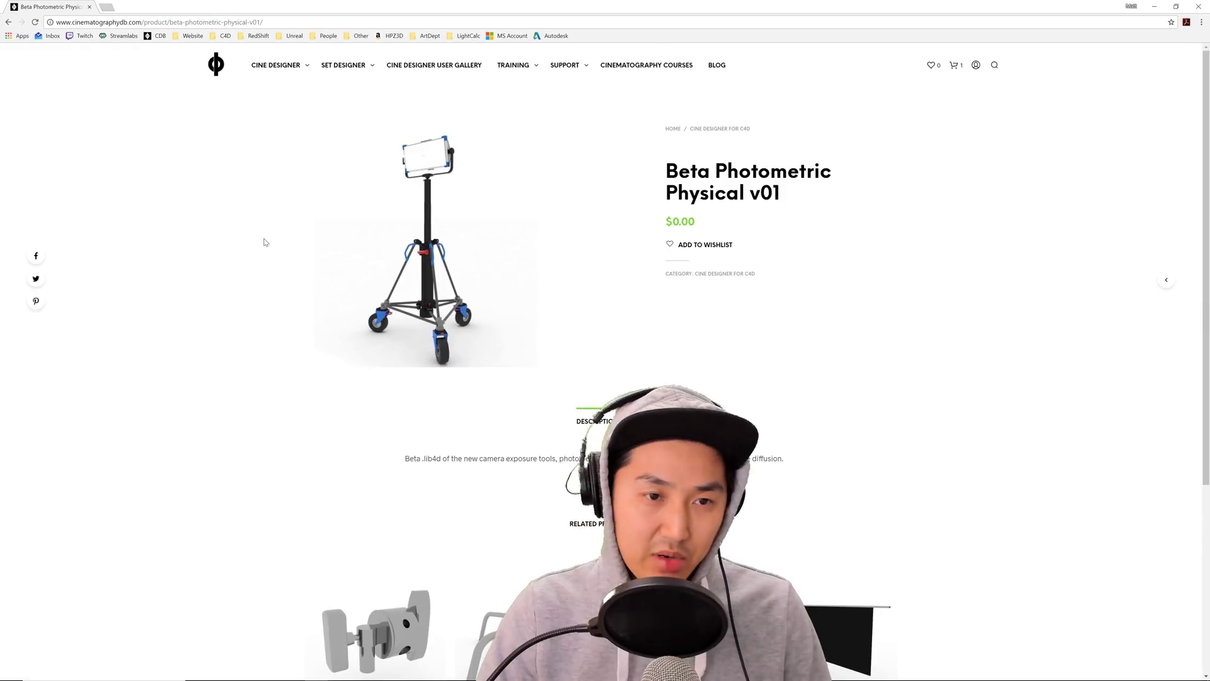
- Switch to Cinema 4D and close its Content Browser
{"action": "key", "text": "alt+Tab"}
{"action": "key", "text": "alt+Tab"}
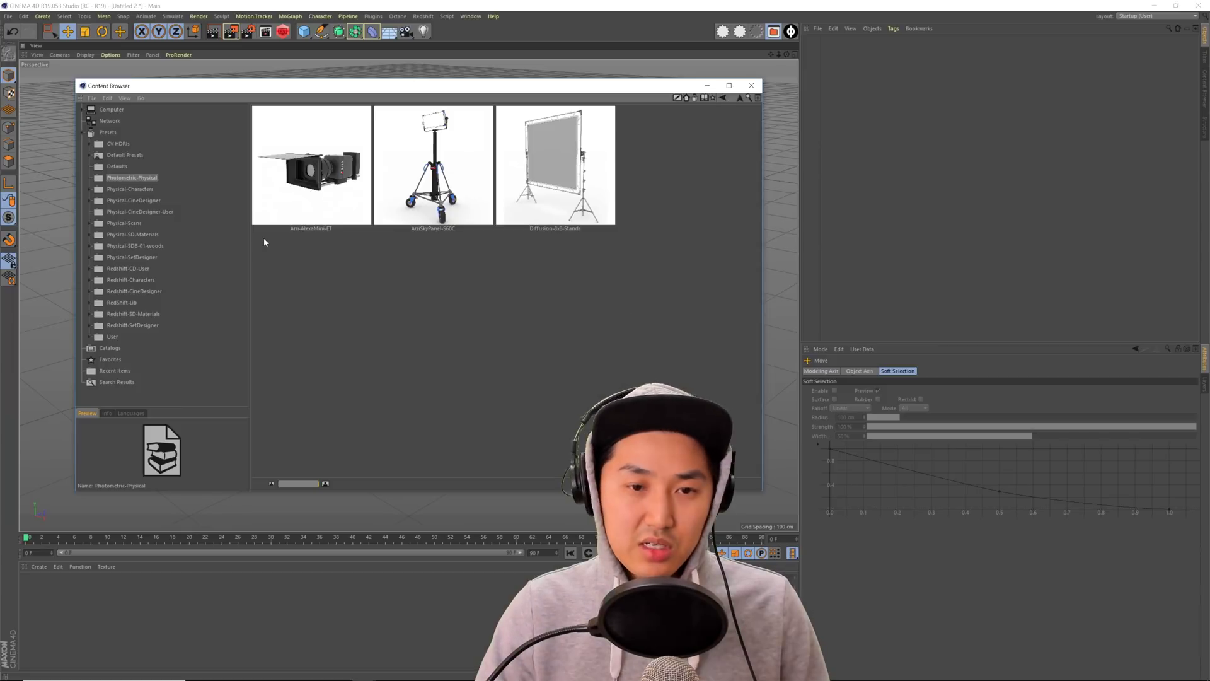
{"action": "left_click_drag", "start_coordinate": [511, 91], "coordinate": [503, 90]}
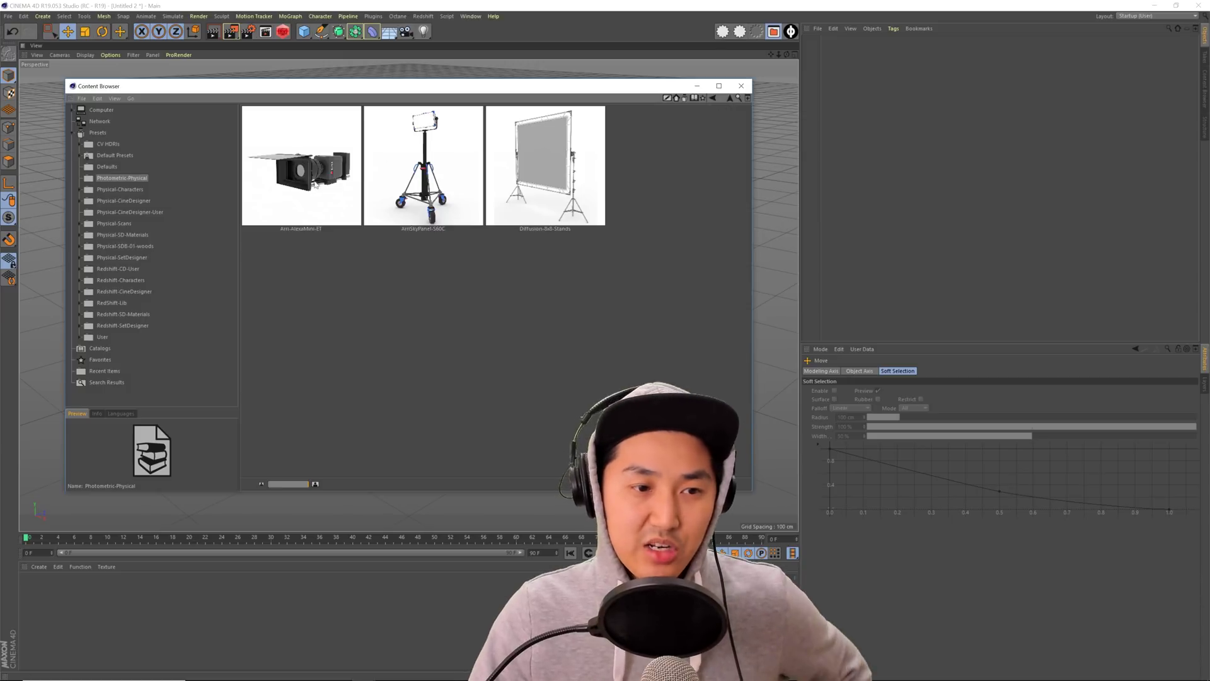
{"action": "left_click", "coordinate": [740, 87]}
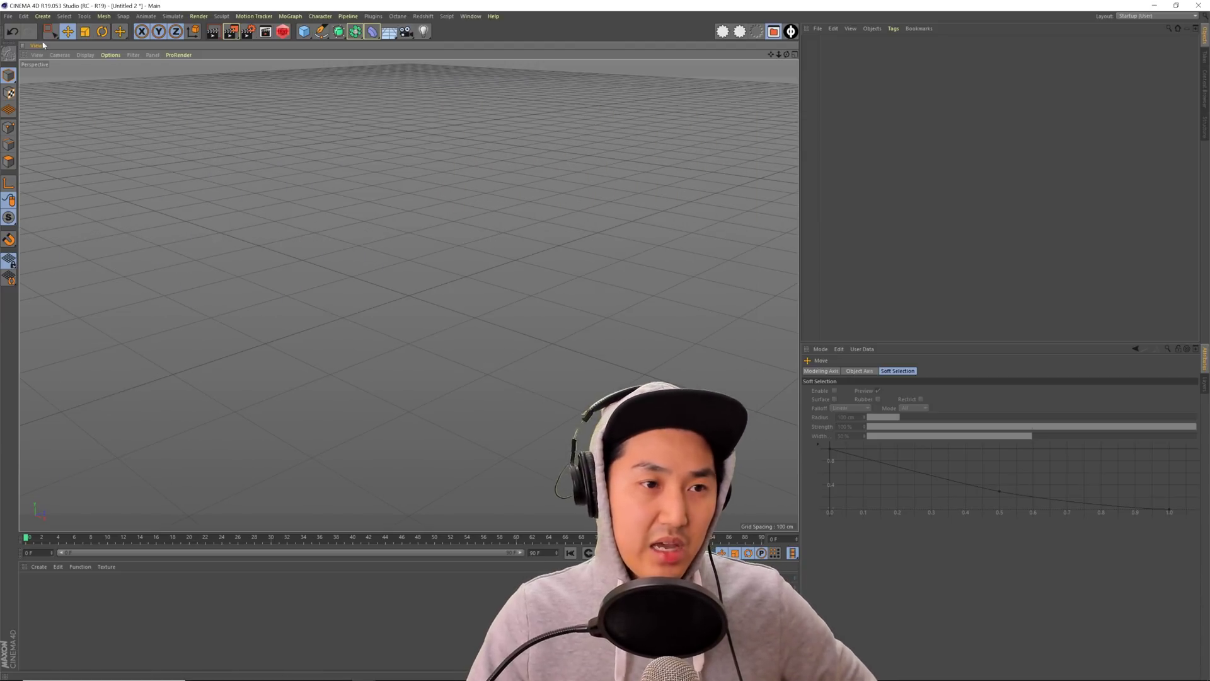
- Examine the lib4d files in the library/browser subfolder of the Cinema 4D preferences folder, and close the folder and preferences windows
{"action": "left_click", "coordinate": [23, 15]}
{"action": "left_click", "coordinate": [63, 167]}
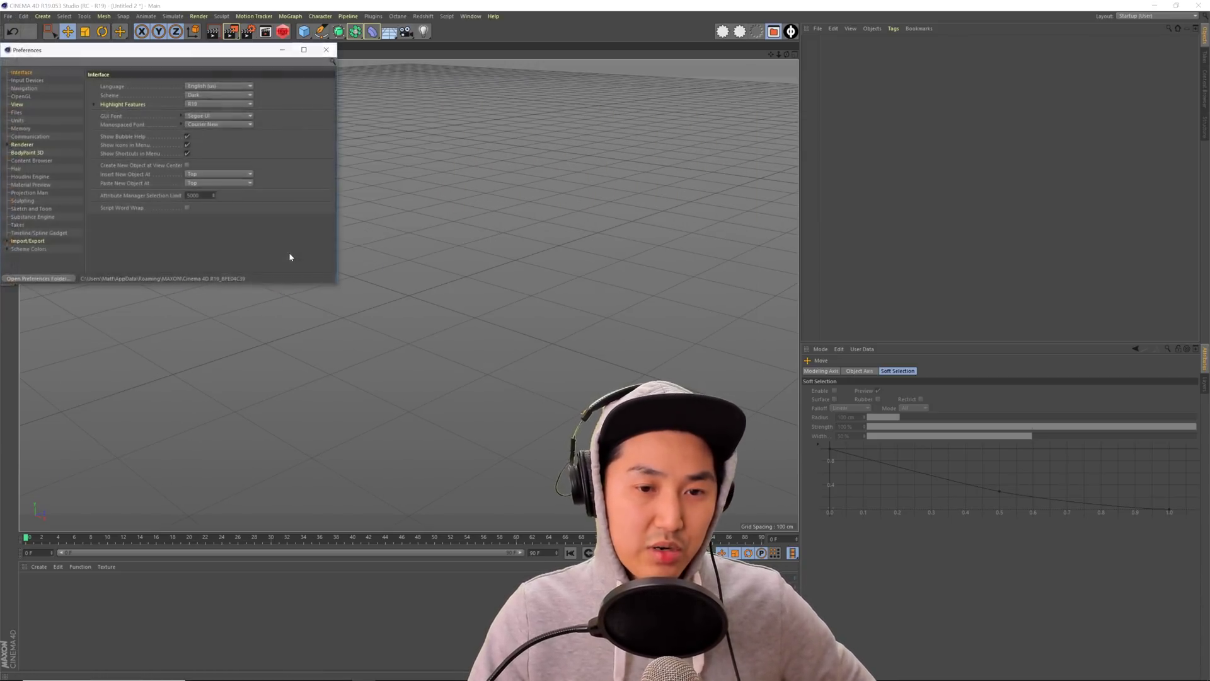
{"action": "left_click", "coordinate": [49, 279]}
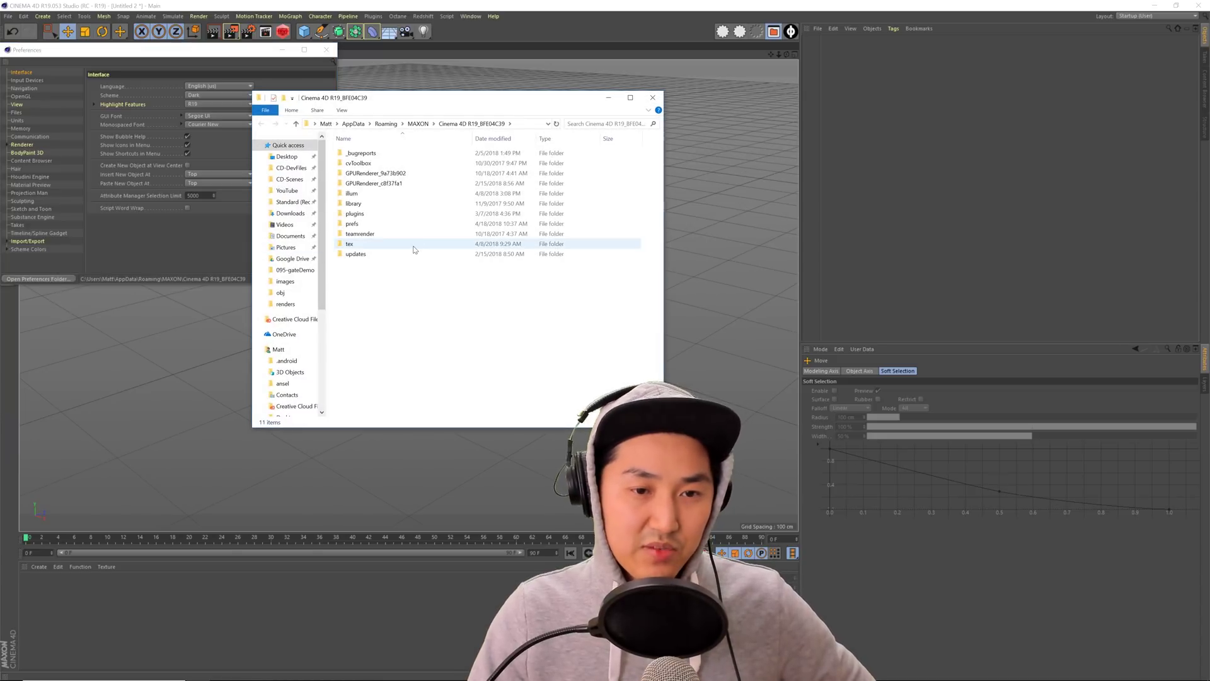
{"action": "double_click", "coordinate": [357, 205]}
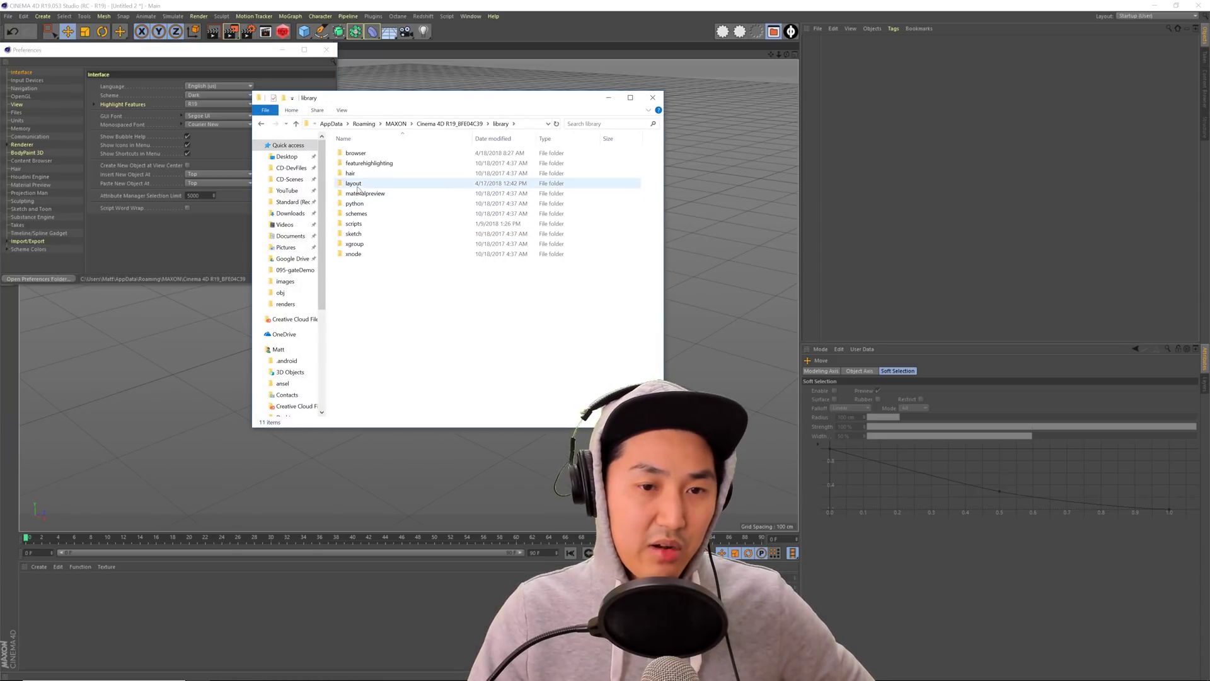
{"action": "double_click", "coordinate": [357, 154]}
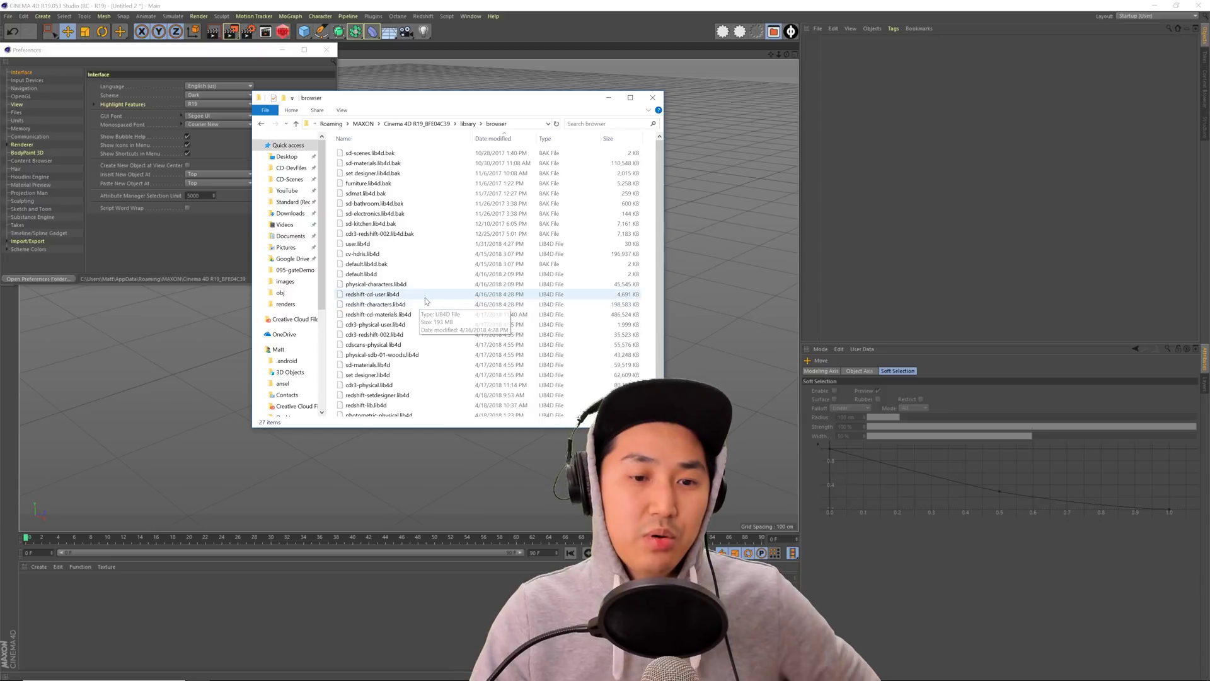
{"action": "scroll", "coordinate": [422, 315], "scroll_direction": "down", "scroll_amount": 1}
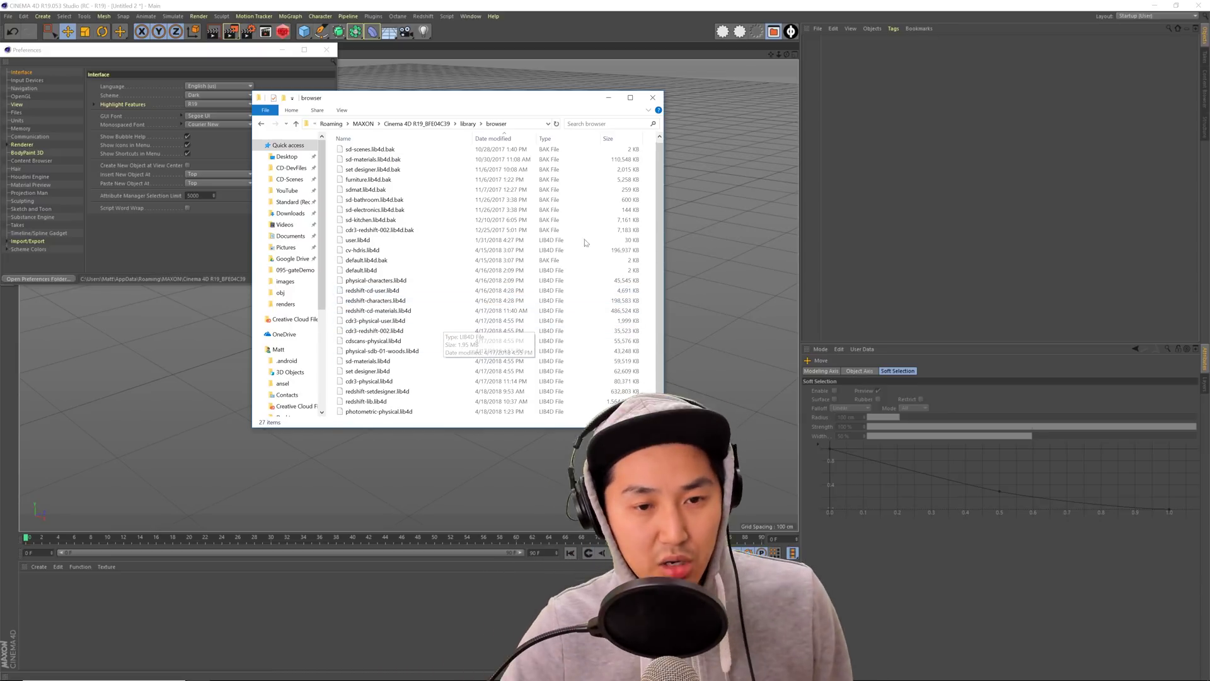
{"action": "left_click", "coordinate": [652, 97]}
{"action": "left_click", "coordinate": [327, 50]}
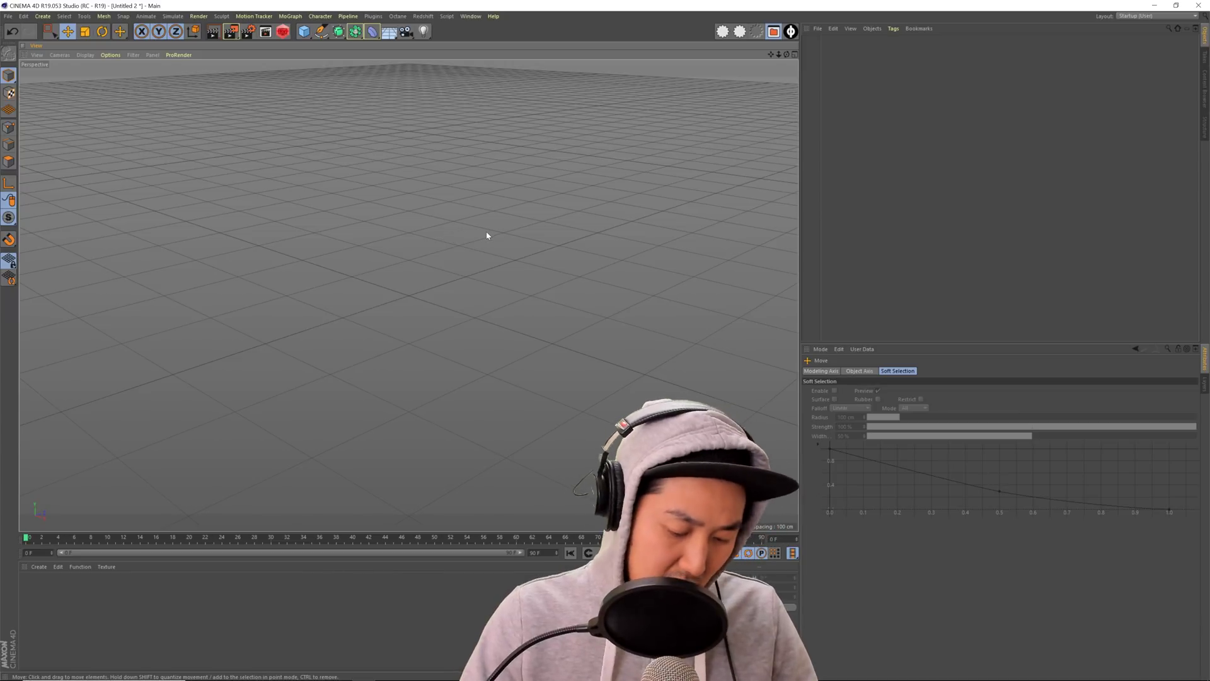
- Add the Arri-AlexaMini-ET camera from the Photometric-Physical preset library to the scene
{"action": "key", "text": "shift+F8"}
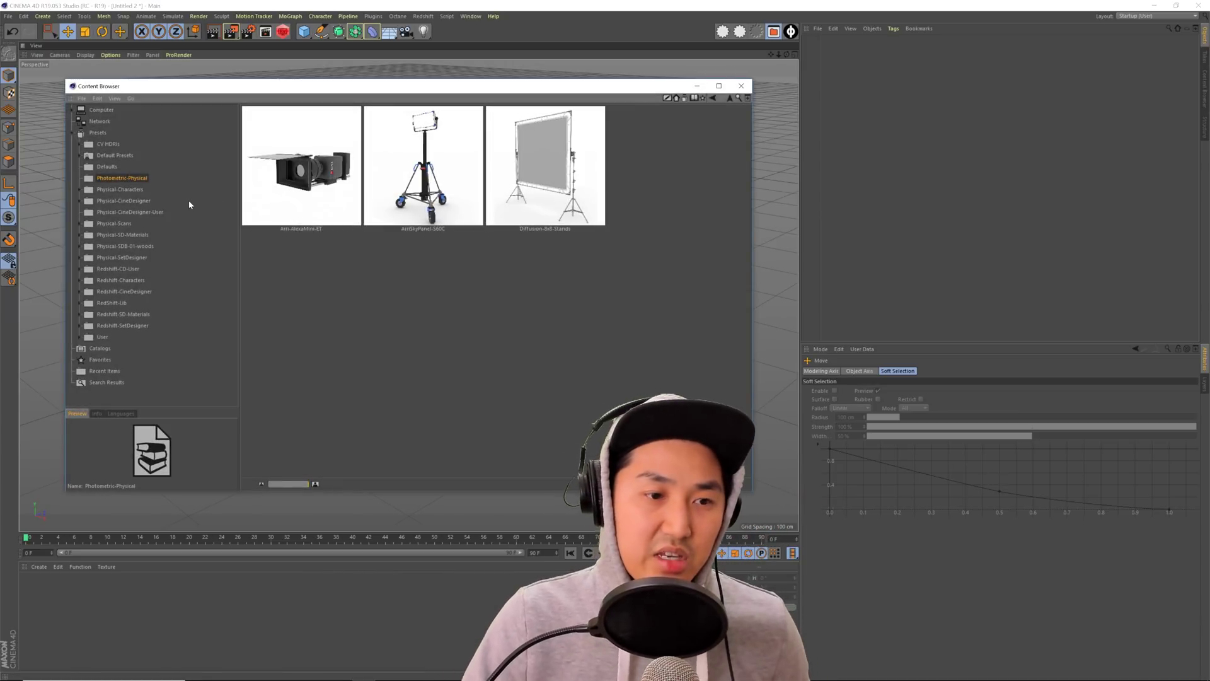
{"action": "left_click", "coordinate": [126, 189]}
{"action": "left_click", "coordinate": [128, 179]}
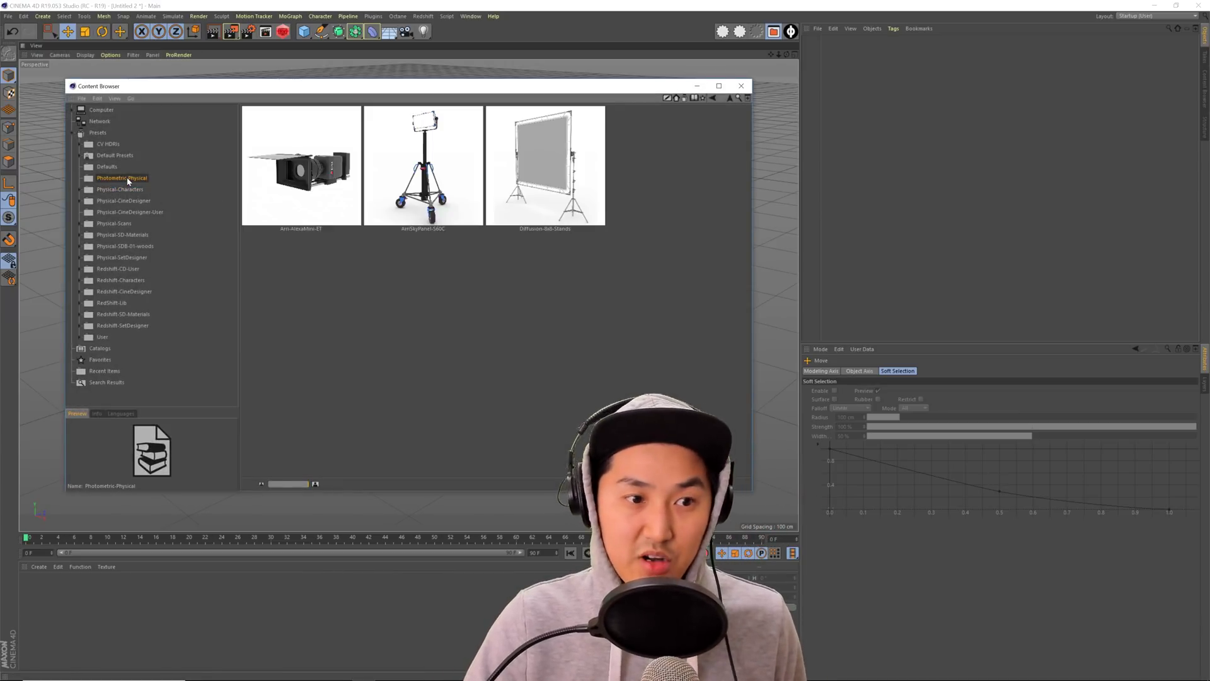
{"action": "left_click", "coordinate": [318, 201]}
{"action": "left_click", "coordinate": [447, 191]}
{"action": "left_click", "coordinate": [566, 194]}
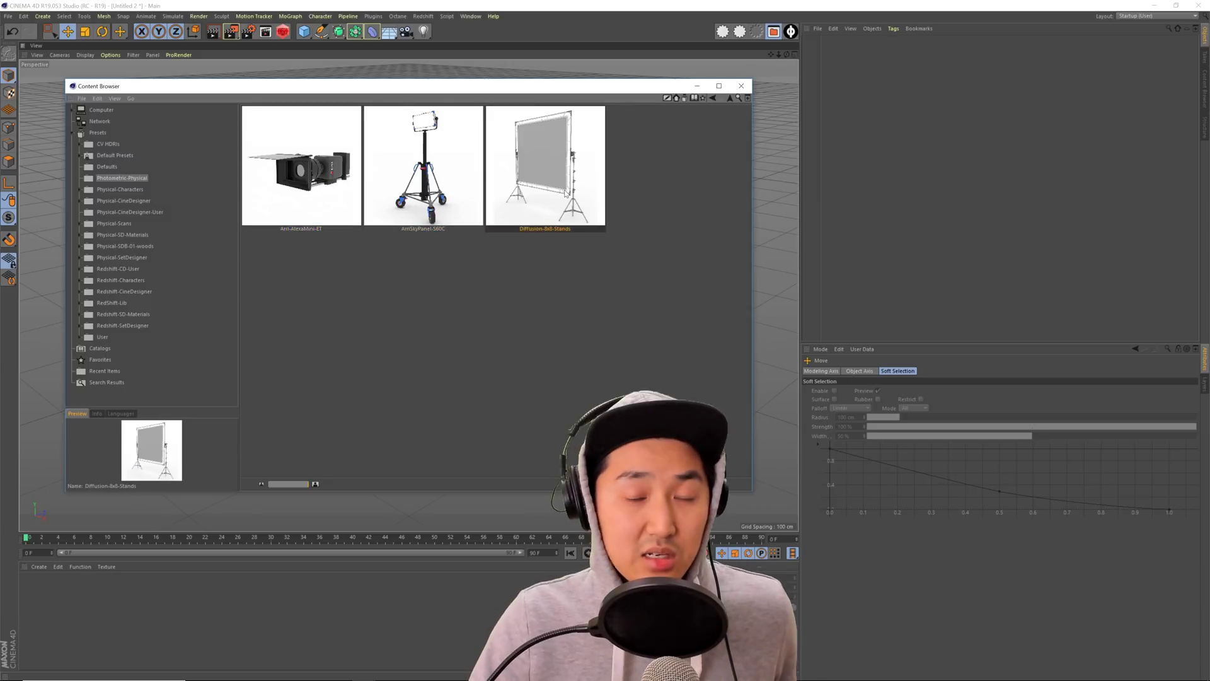
{"action": "double_click", "coordinate": [303, 164]}
{"action": "left_click", "coordinate": [740, 85]}
{"action": "left_click", "coordinate": [836, 68]}
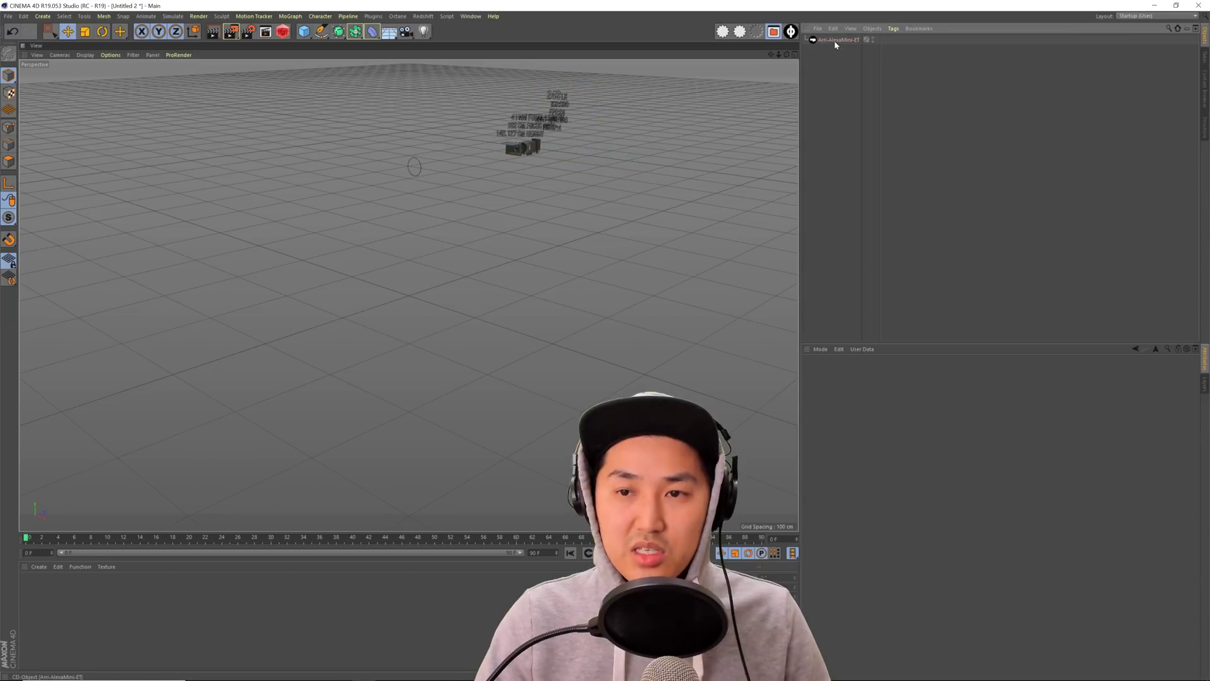
- Set the Arri-AlexaMini-ET camera's Y and Z positions to 0 cm
{"action": "left_click", "coordinate": [837, 40]}
{"action": "left_click", "coordinate": [869, 372]}
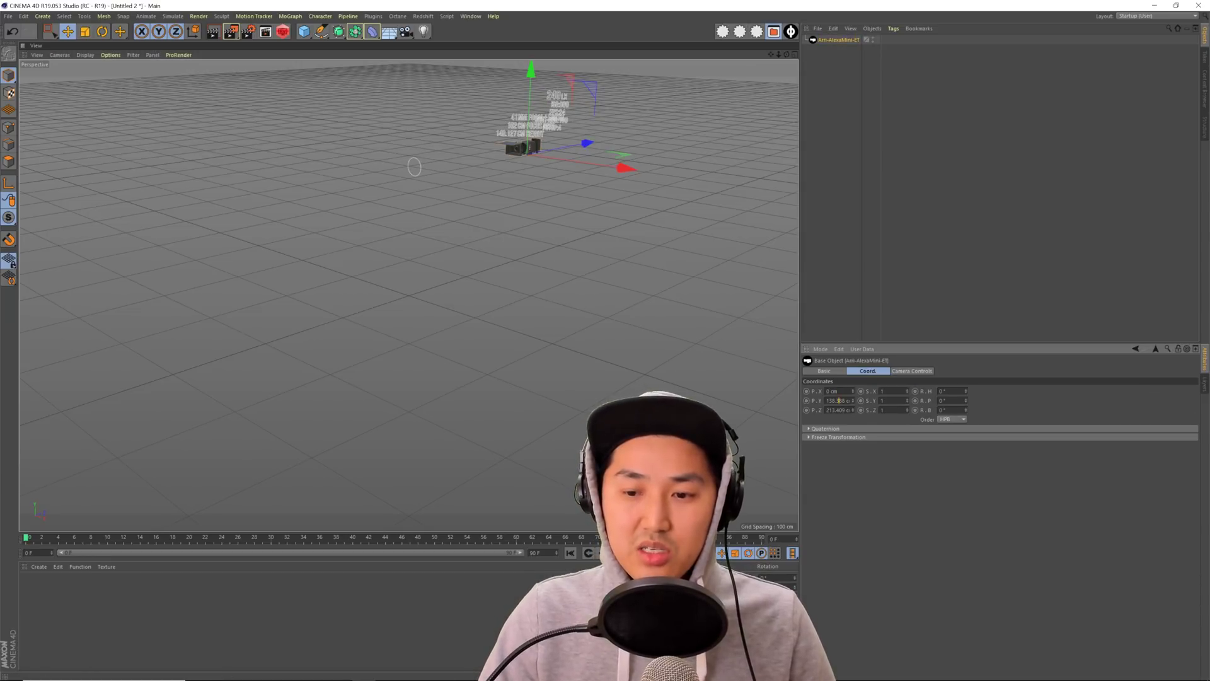
{"action": "type", "text": "0"}
{"action": "key", "text": "Tab"}
{"action": "type", "text": "0"}
{"action": "key", "text": "Return"}
{"action": "left_click", "coordinate": [809, 192]}
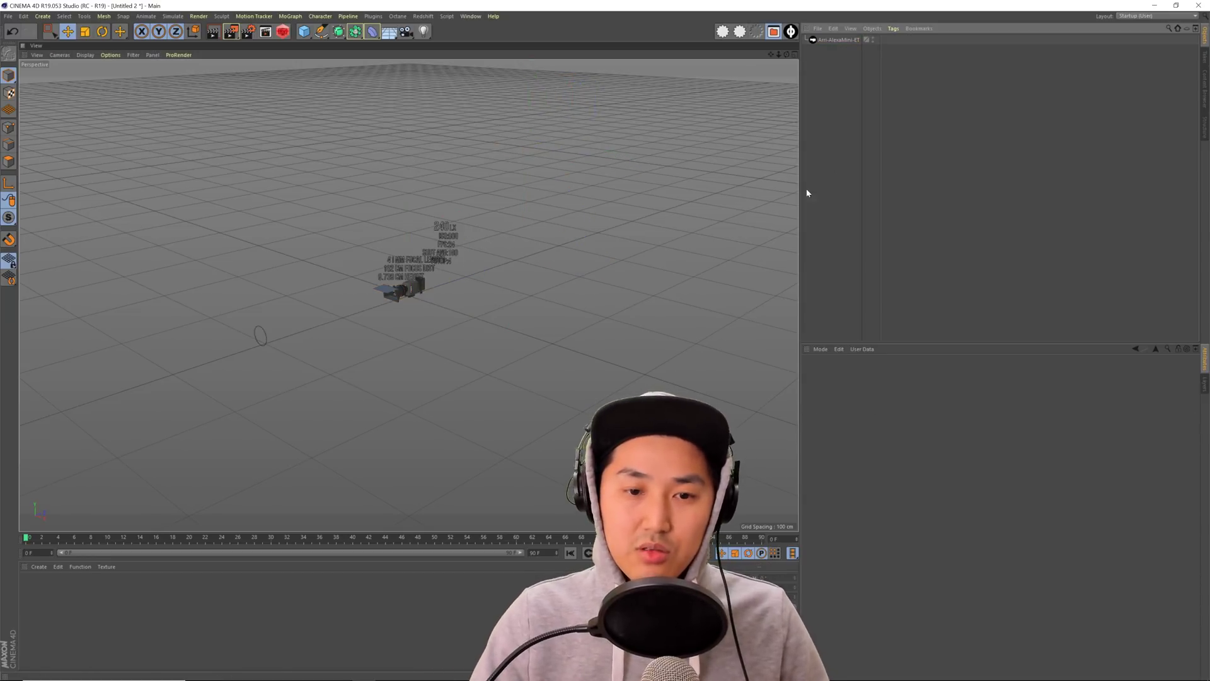
- Add the Arri-Arrihead2 and the Chapman-Cobra dolly from the Physical-CineDesigner preset library to the scene
{"action": "left_click_drag", "start_coordinate": [441, 289], "coordinate": [441, 311], "text": "alt"}
{"action": "key", "text": "shift+F8"}
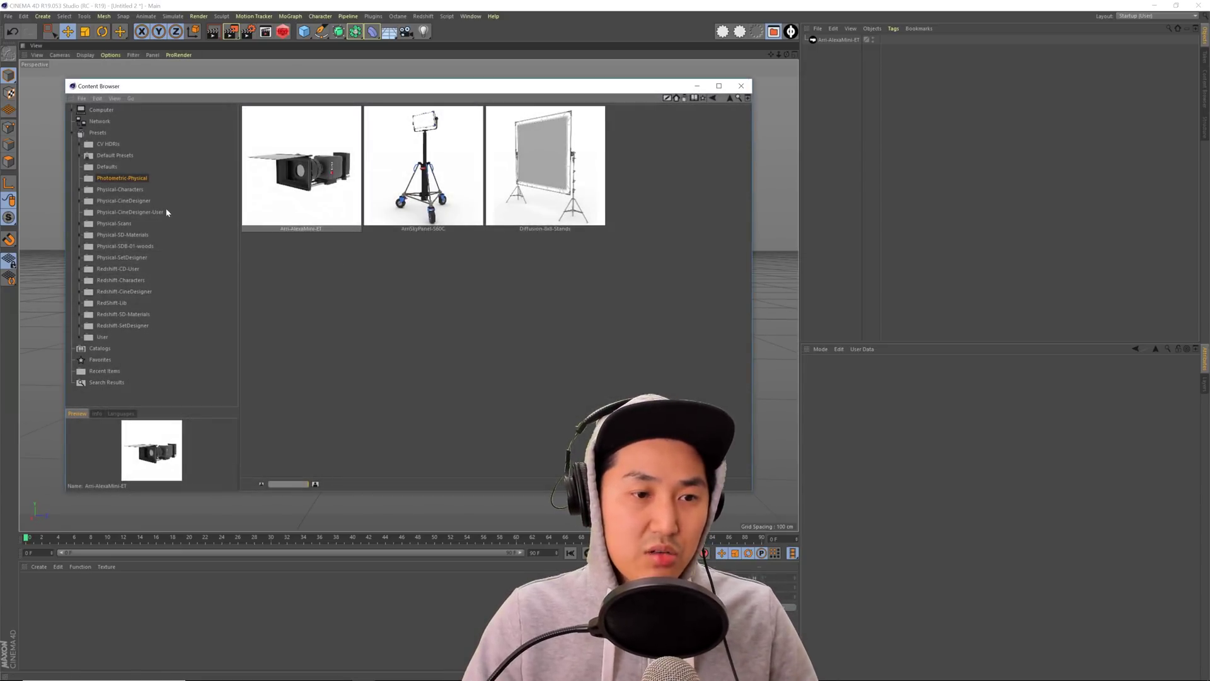
{"action": "left_click", "coordinate": [131, 201]}
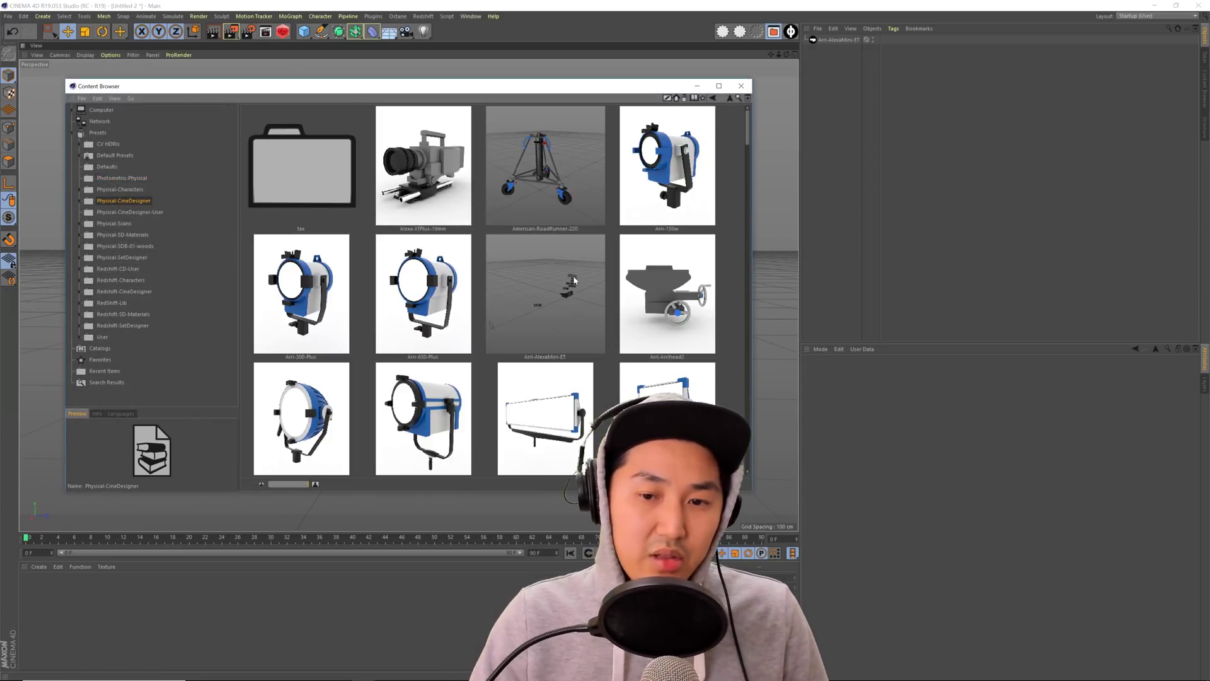
{"action": "double_click", "coordinate": [661, 285]}
{"action": "scroll", "coordinate": [513, 288], "scroll_direction": "down", "scroll_amount": 2}
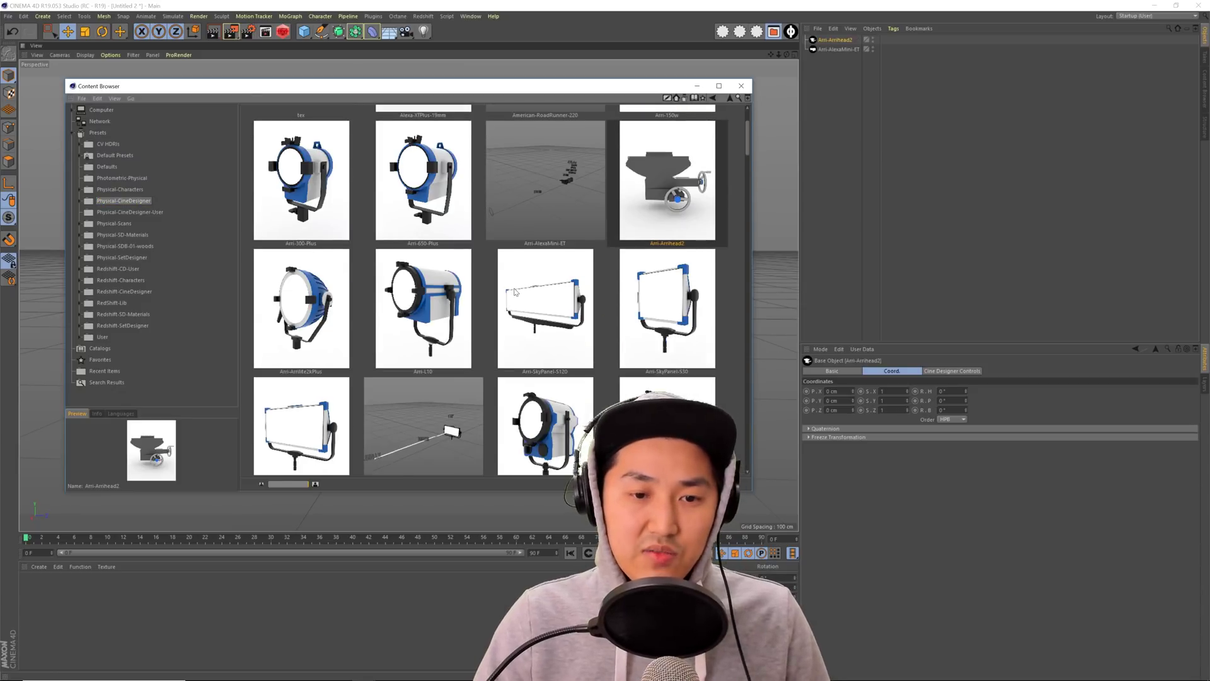
{"action": "scroll", "coordinate": [514, 291], "scroll_direction": "down", "scroll_amount": 4}
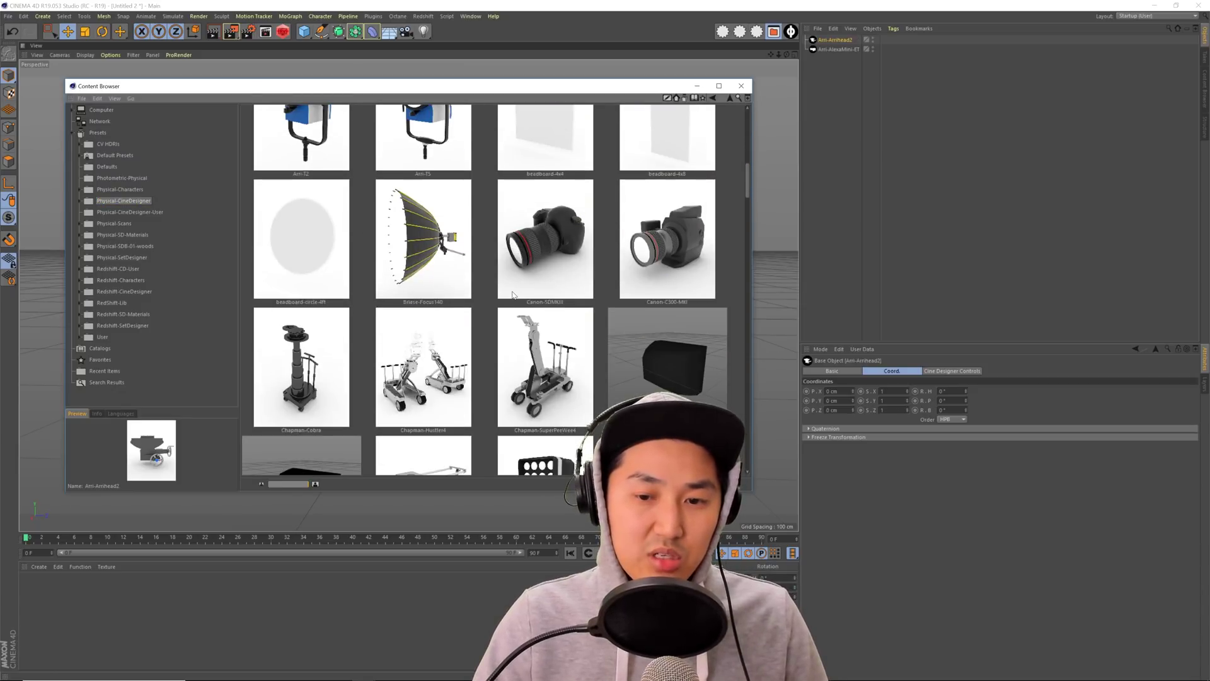
{"action": "double_click", "coordinate": [312, 321]}
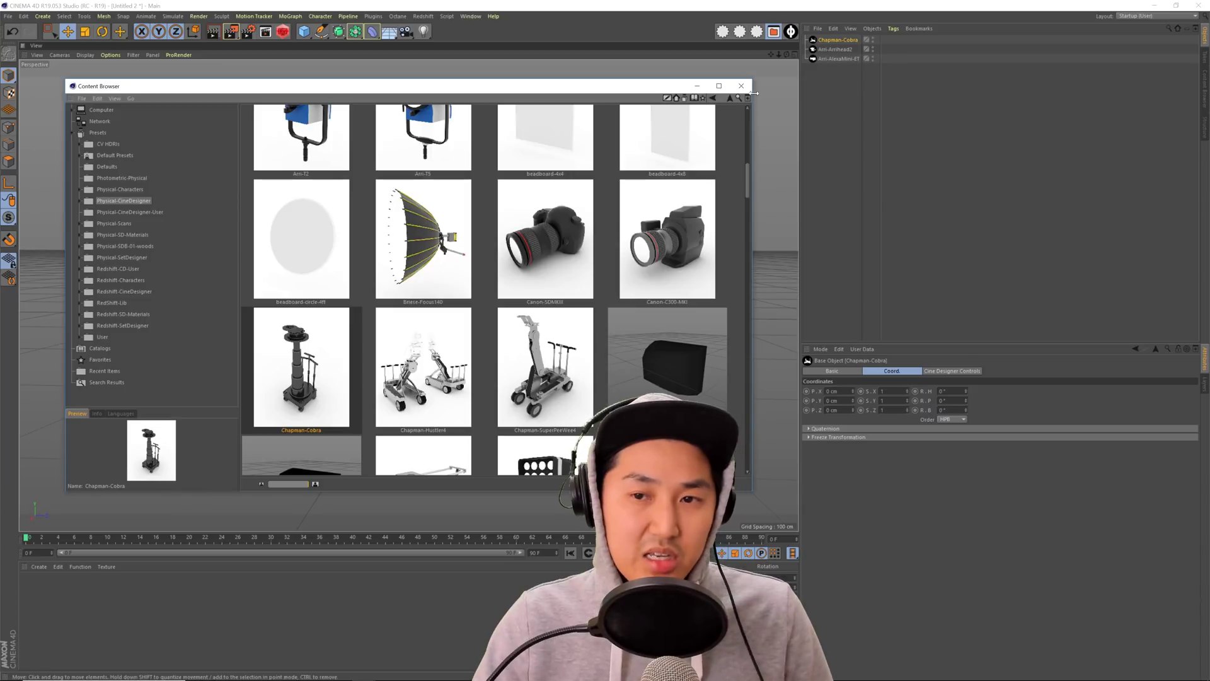
{"action": "left_click", "coordinate": [741, 85]}
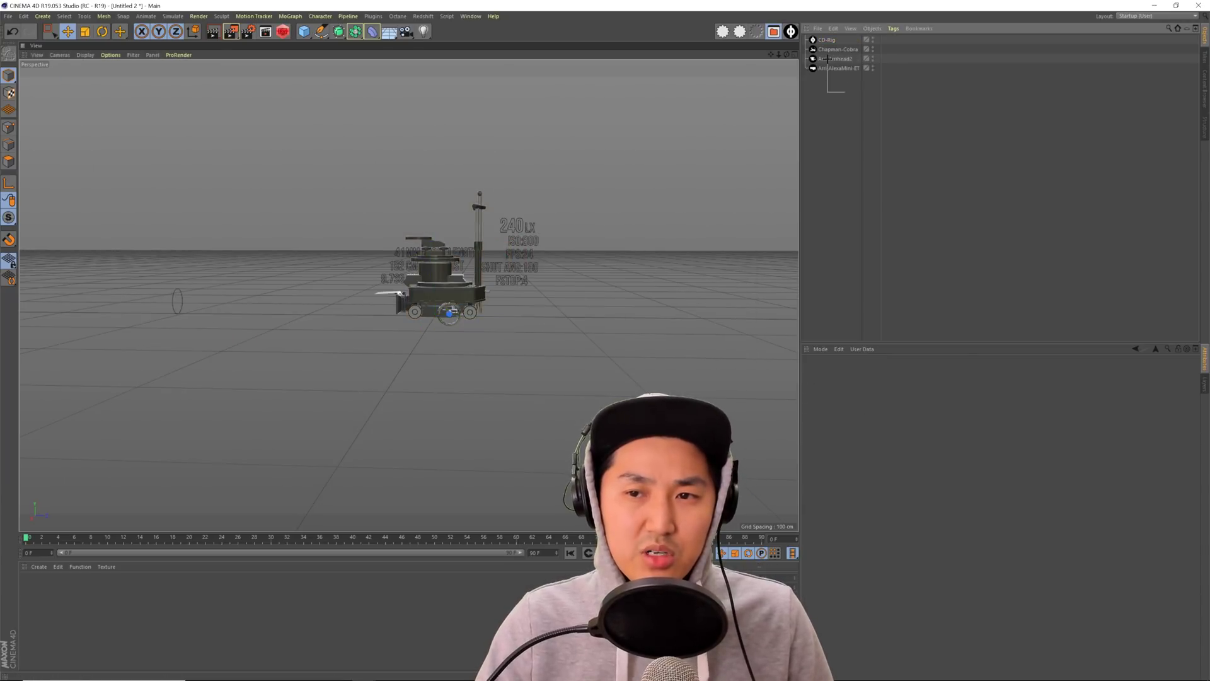
- Nest the Chapman-Cobra, Arri-Arrihead2 and Arri-AlexaMini-ET inside a CD-Rig object and rename the rig CAM-A
{"action": "left_click_drag", "start_coordinate": [827, 59], "coordinate": [829, 39]}
{"action": "double_click", "coordinate": [829, 40]}
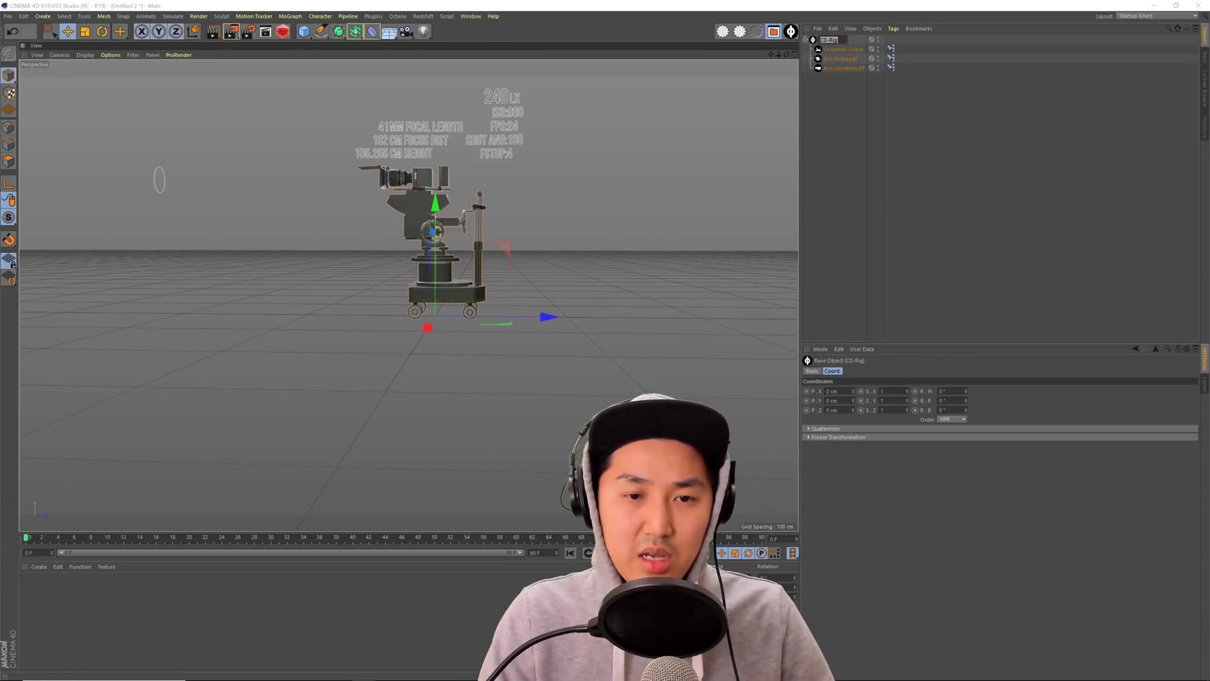
{"action": "type", "text": "CAM-A"}
{"action": "key", "text": "Return"}
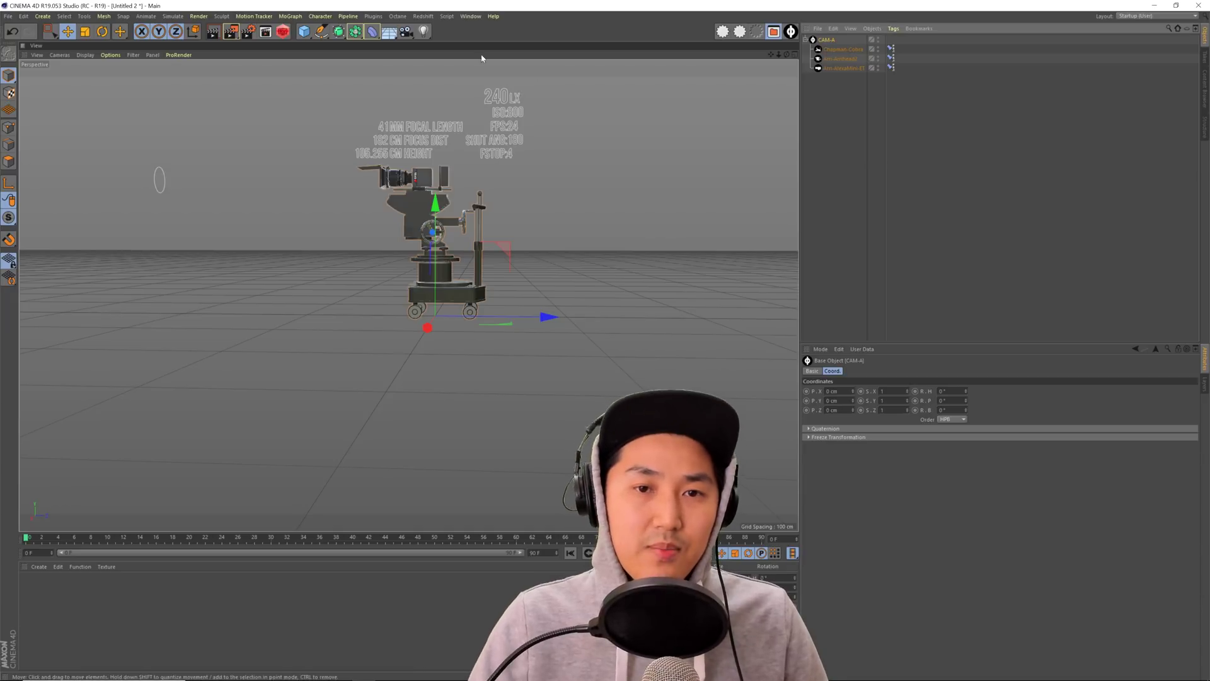
- Dock a new viewport above the object list and make it look through the Alexa Mini's camera
{"action": "left_click", "coordinate": [470, 16]}
{"action": "left_click", "coordinate": [497, 205]}
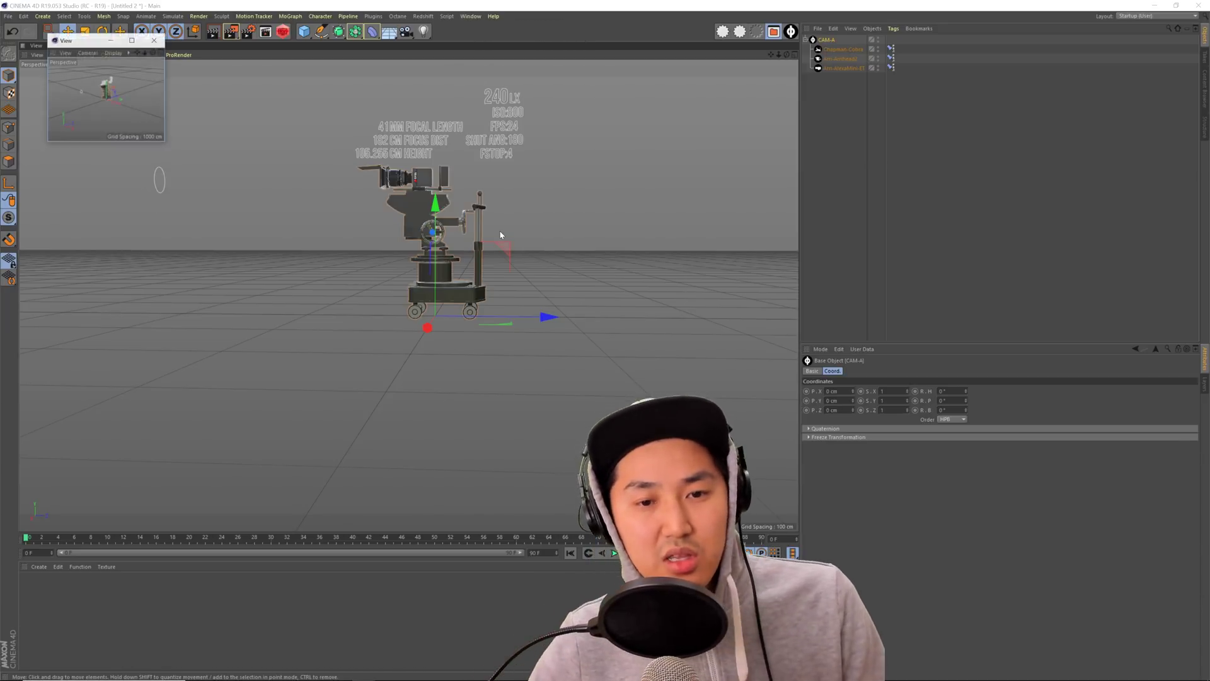
{"action": "left_click_drag", "start_coordinate": [53, 57], "coordinate": [832, 26]}
{"action": "left_click", "coordinate": [842, 36]}
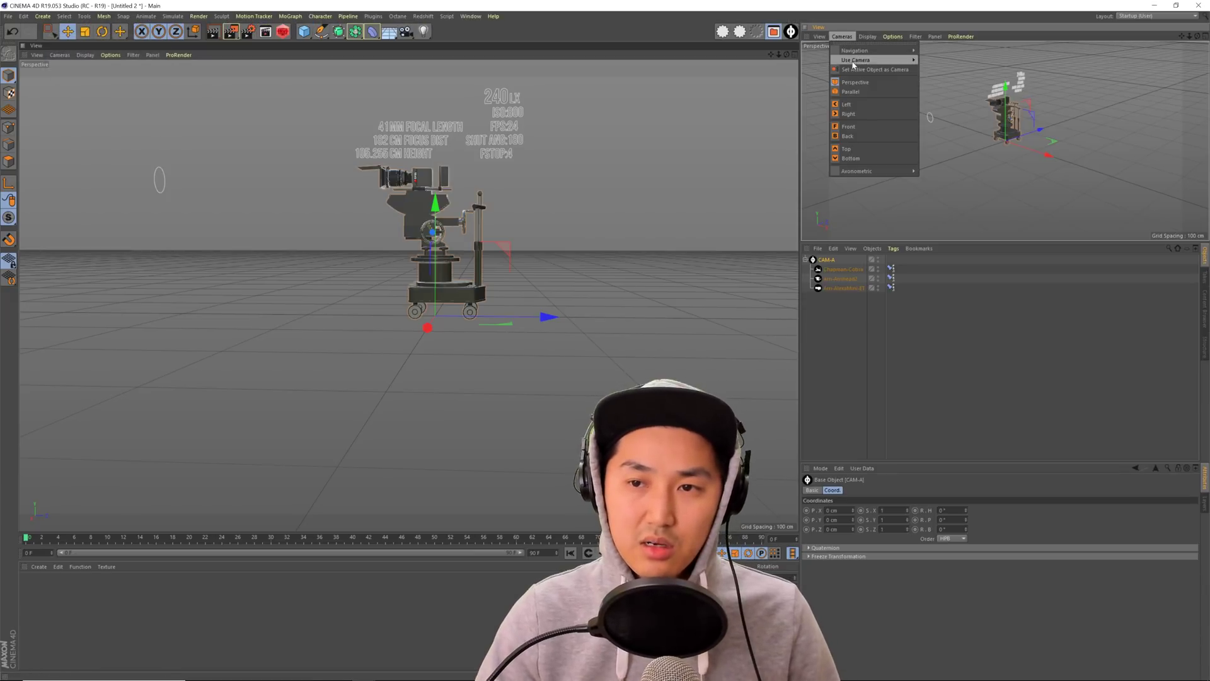
{"action": "left_click", "coordinate": [939, 76]}
{"action": "left_click", "coordinate": [856, 319]}
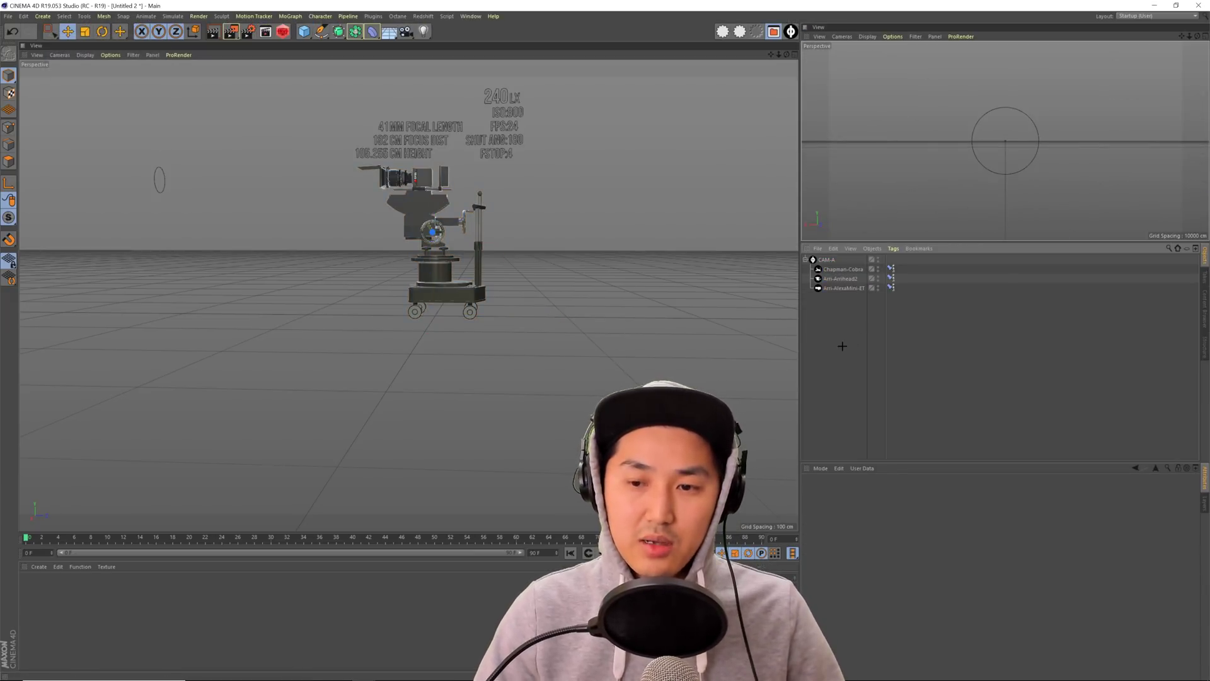
- Add the Female-Prisoner-02 character from the Physical-Characters preset library to the scene
{"action": "key", "text": "shift+F8"}
{"action": "left_click", "coordinate": [135, 190]}
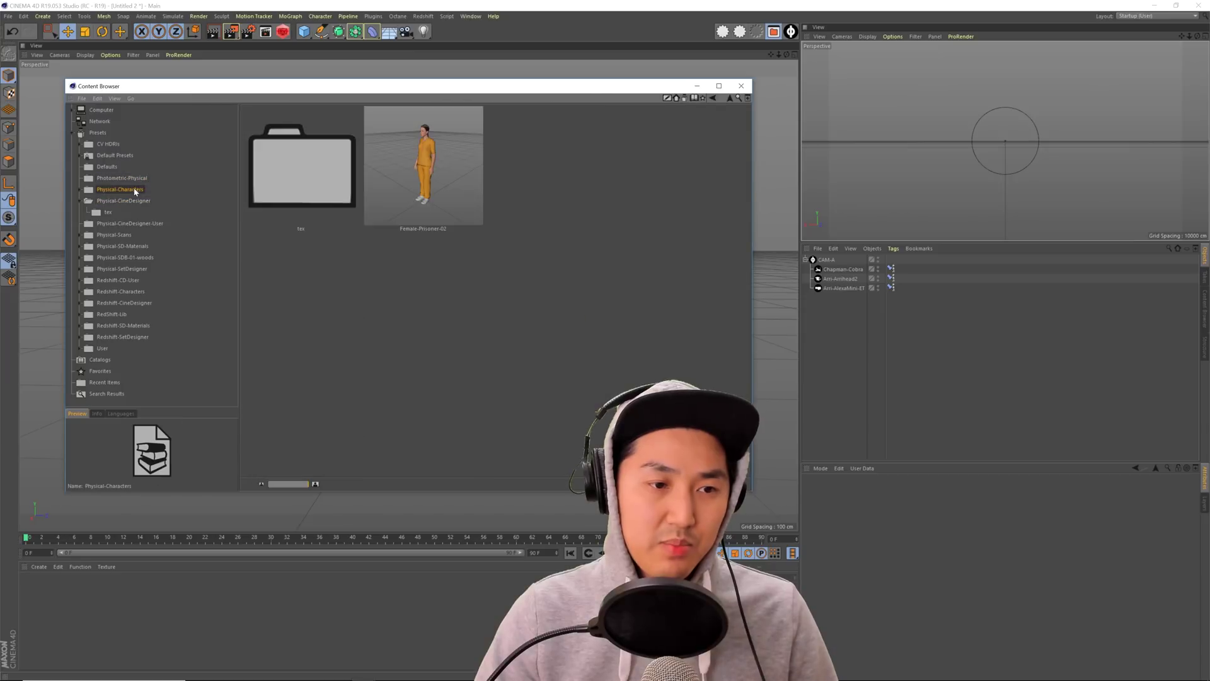
{"action": "double_click", "coordinate": [394, 175]}
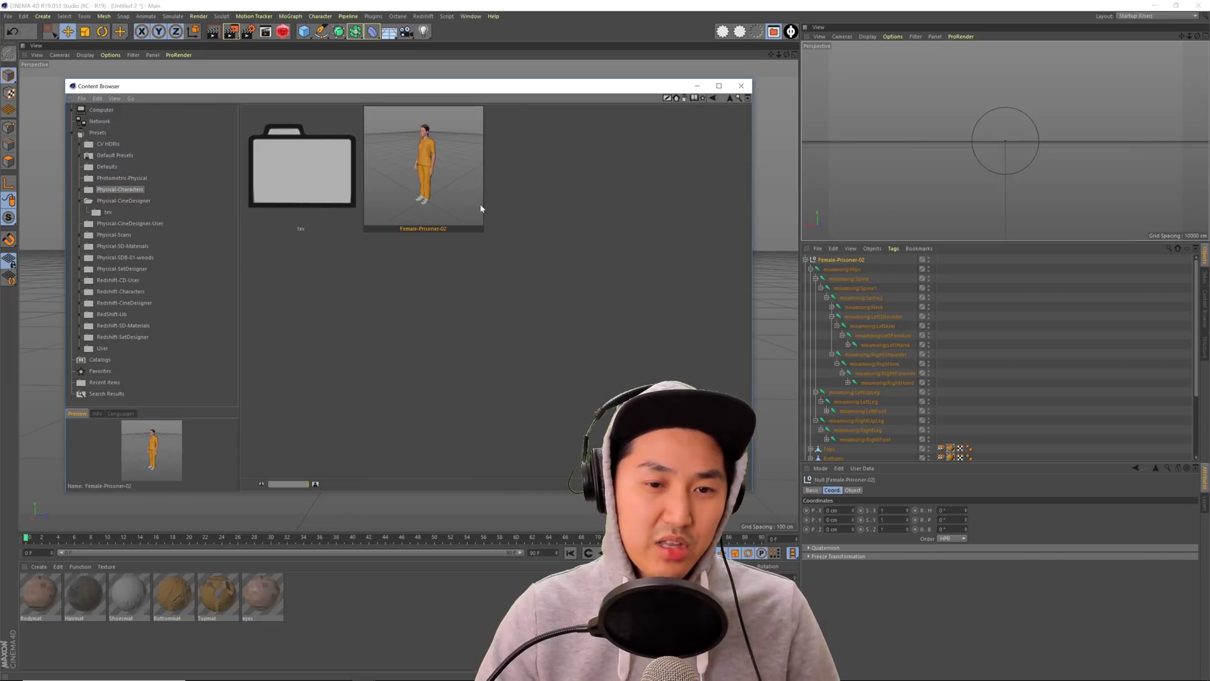
{"action": "left_click", "coordinate": [742, 87]}
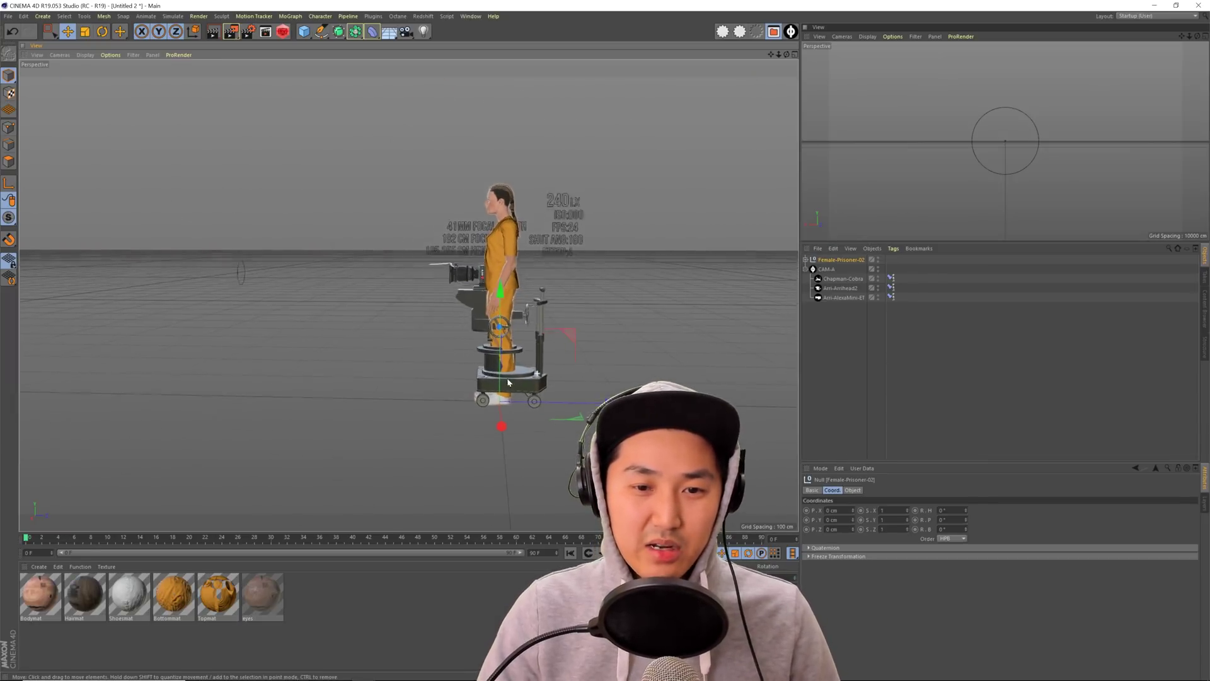
- Move the female prisoner along Z to stand in front of the camera rig and rotate her 180° to face the lens
{"action": "scroll", "coordinate": [508, 382], "scroll_direction": "down", "scroll_amount": 3}
{"action": "left_click_drag", "start_coordinate": [508, 382], "coordinate": [529, 419], "text": "alt"}
{"action": "left_click_drag", "start_coordinate": [635, 371], "coordinate": [251, 371]}
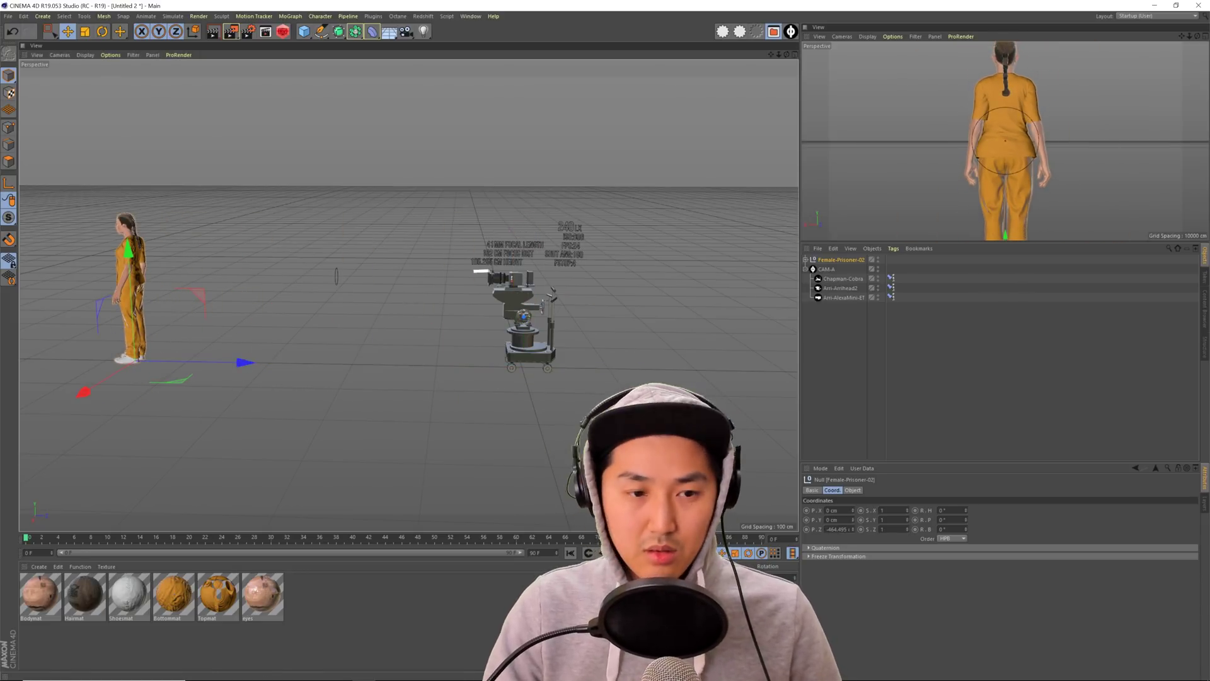
{"action": "type", "text": "180"}
{"action": "key", "text": "Return"}
{"action": "left_click_drag", "start_coordinate": [545, 317], "coordinate": [600, 327], "text": "alt"}
{"action": "left_click", "coordinate": [838, 330]}
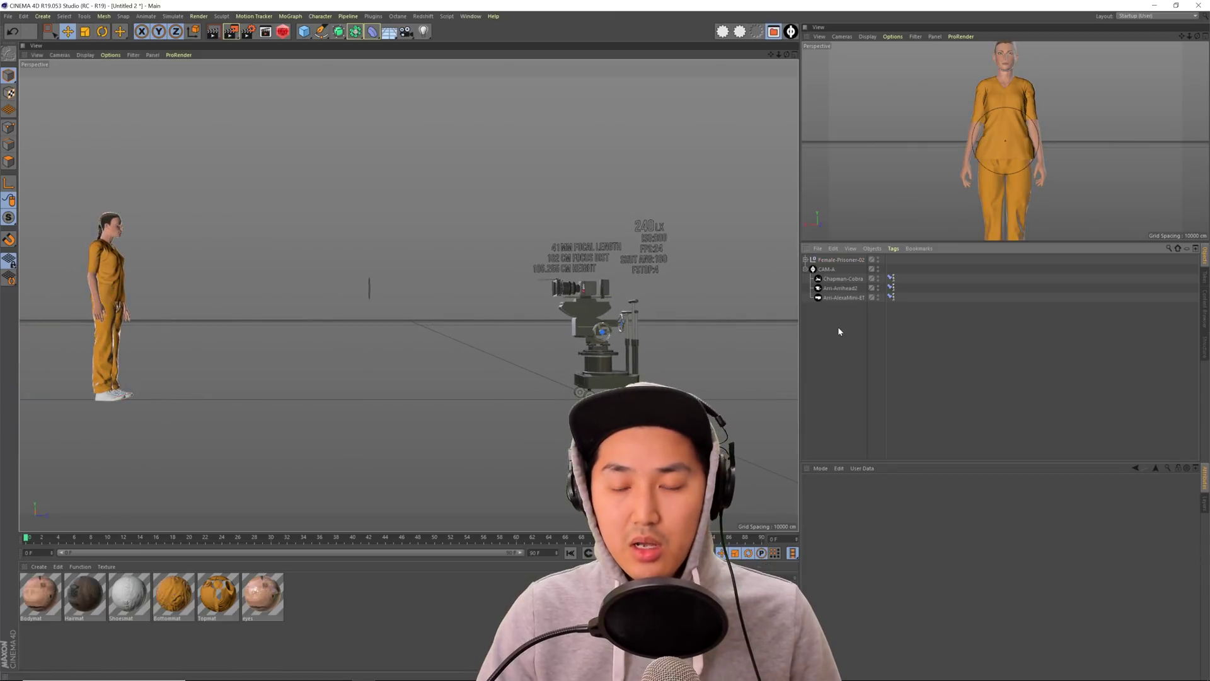
- Set the Chapman-Cobra dolly's center column height to 12%
{"action": "left_click", "coordinate": [842, 289]}
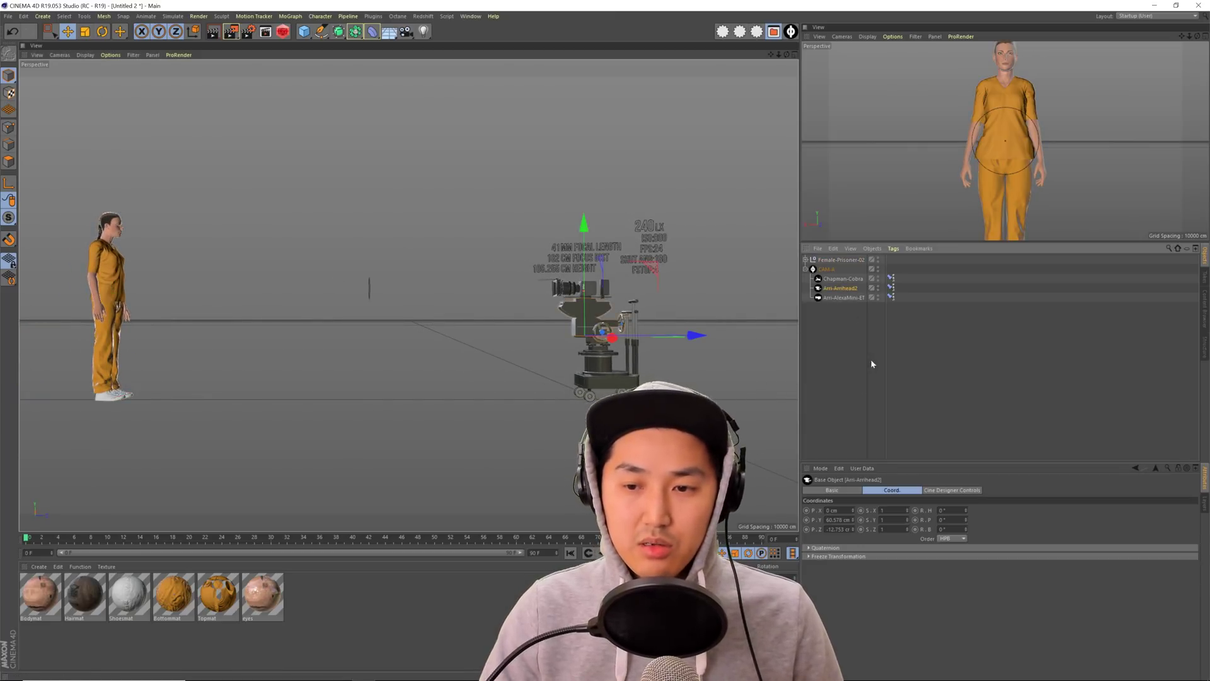
{"action": "left_click", "coordinate": [952, 491]}
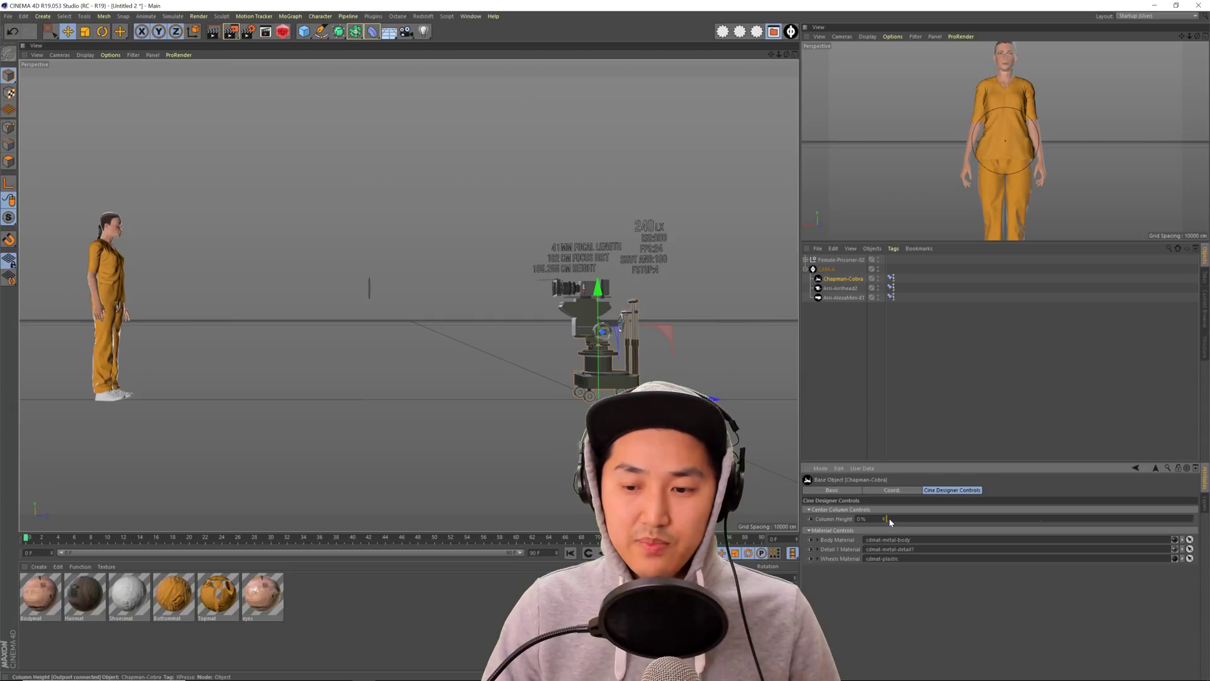
{"action": "left_click_drag", "start_coordinate": [888, 518], "coordinate": [922, 518]}
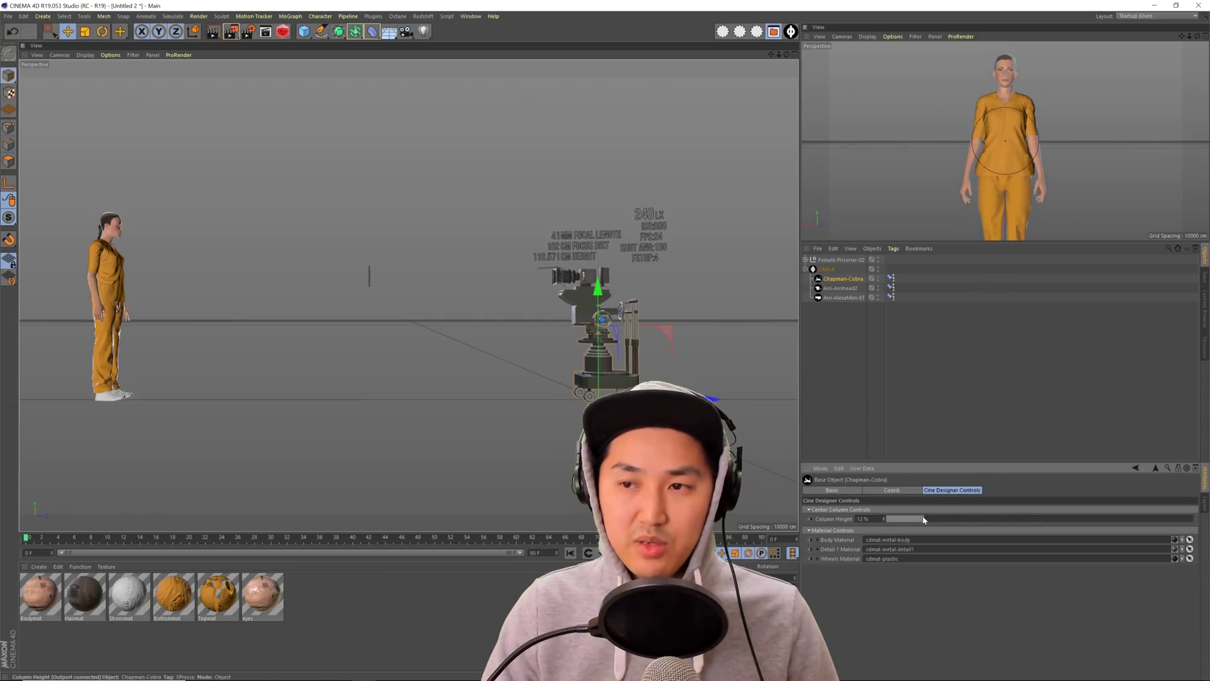
- Examine the Alexa Mini's camera settings and the focal length, focus distance and height read-outs floating above it
{"action": "left_click", "coordinate": [841, 297]}
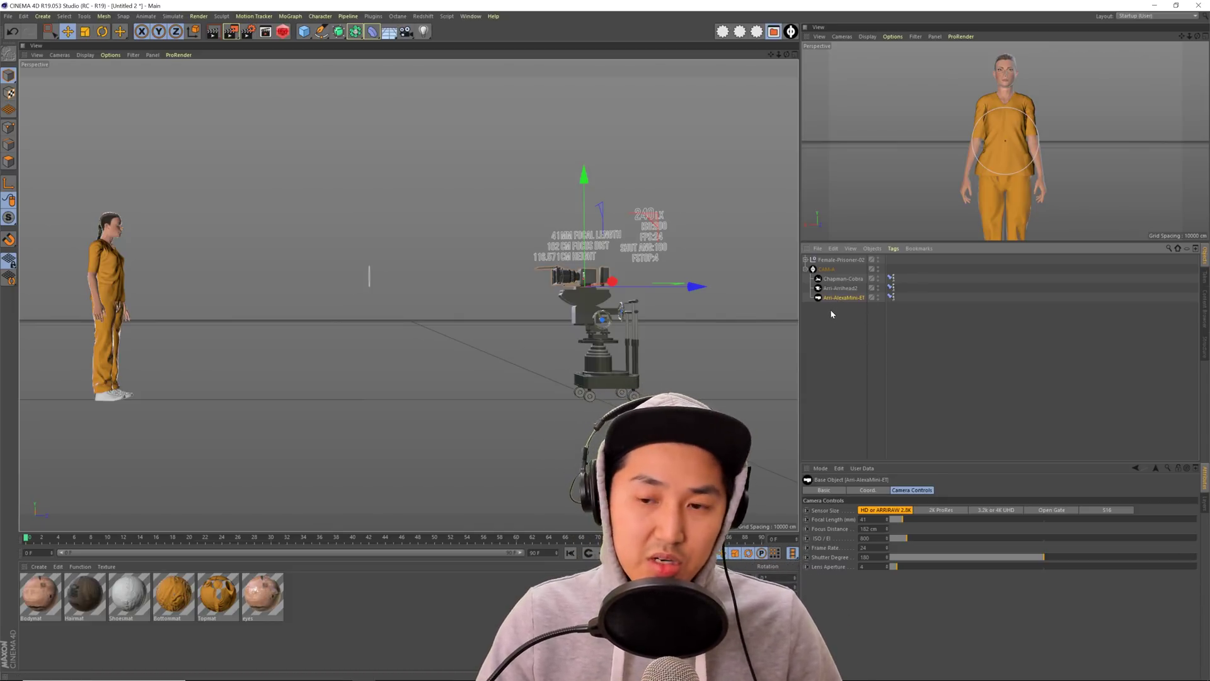
{"action": "left_click", "coordinate": [836, 289]}
{"action": "left_click", "coordinate": [836, 297]}
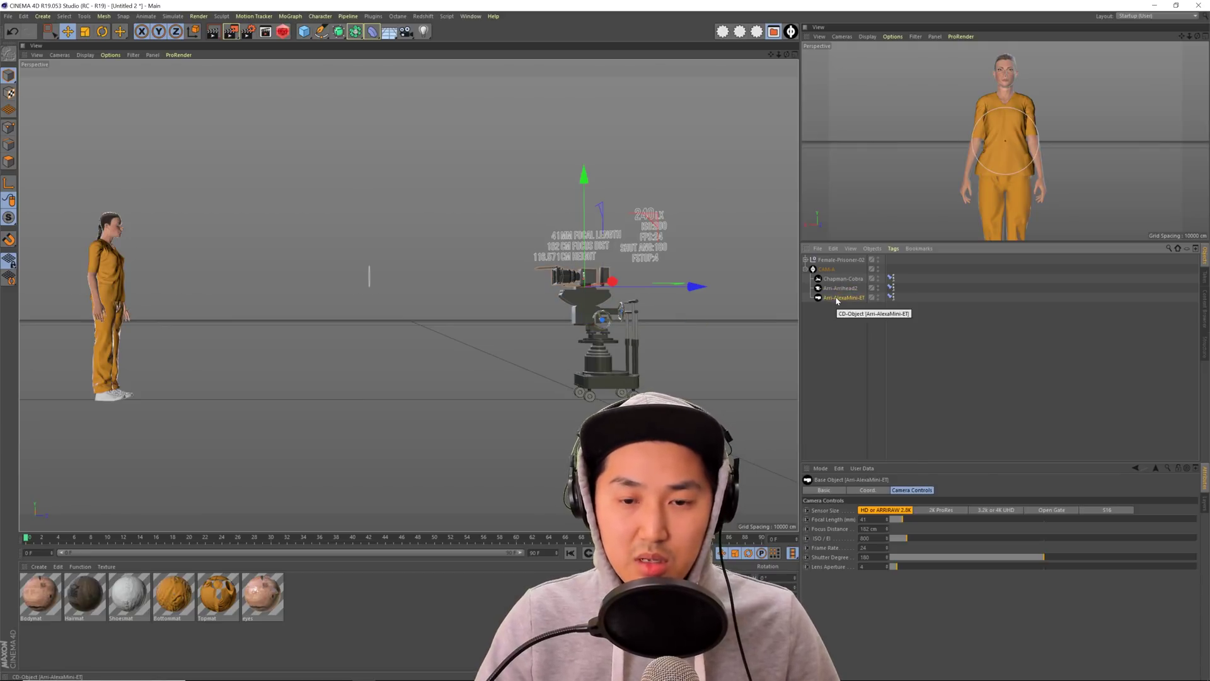
{"action": "key", "text": "s"}
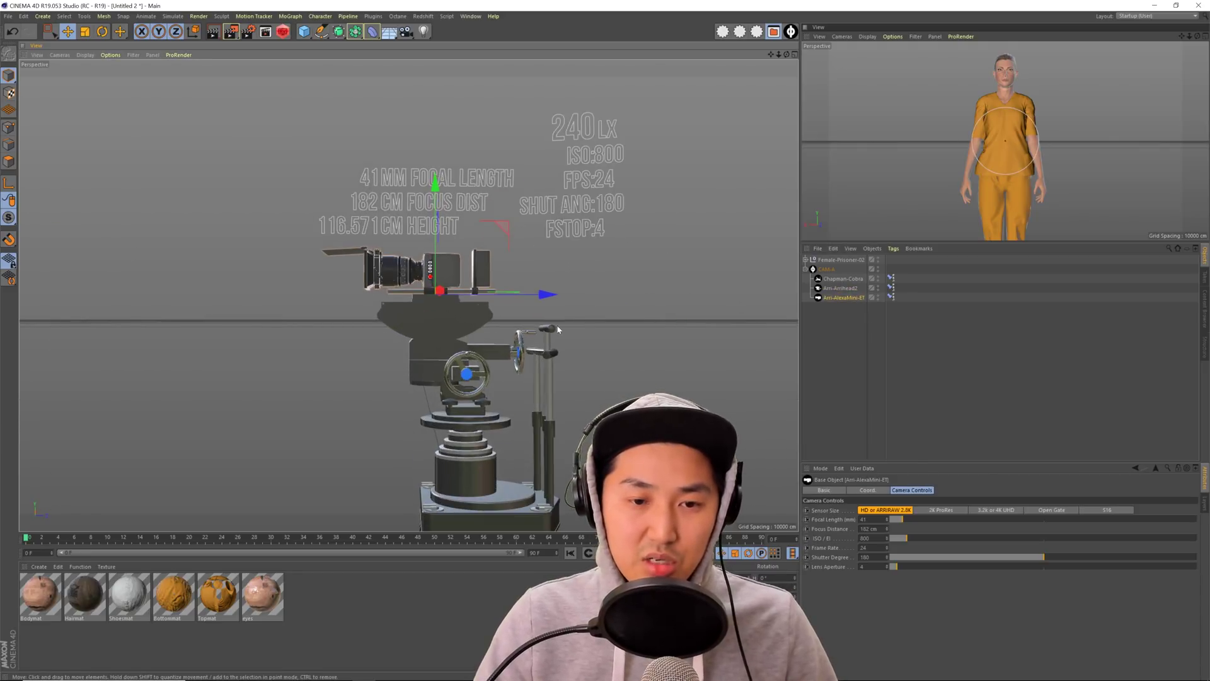
{"action": "middle_click_drag", "start_coordinate": [435, 311], "coordinate": [375, 356], "text": "alt"}
{"action": "scroll", "coordinate": [372, 338], "scroll_direction": "up", "scroll_amount": 1}
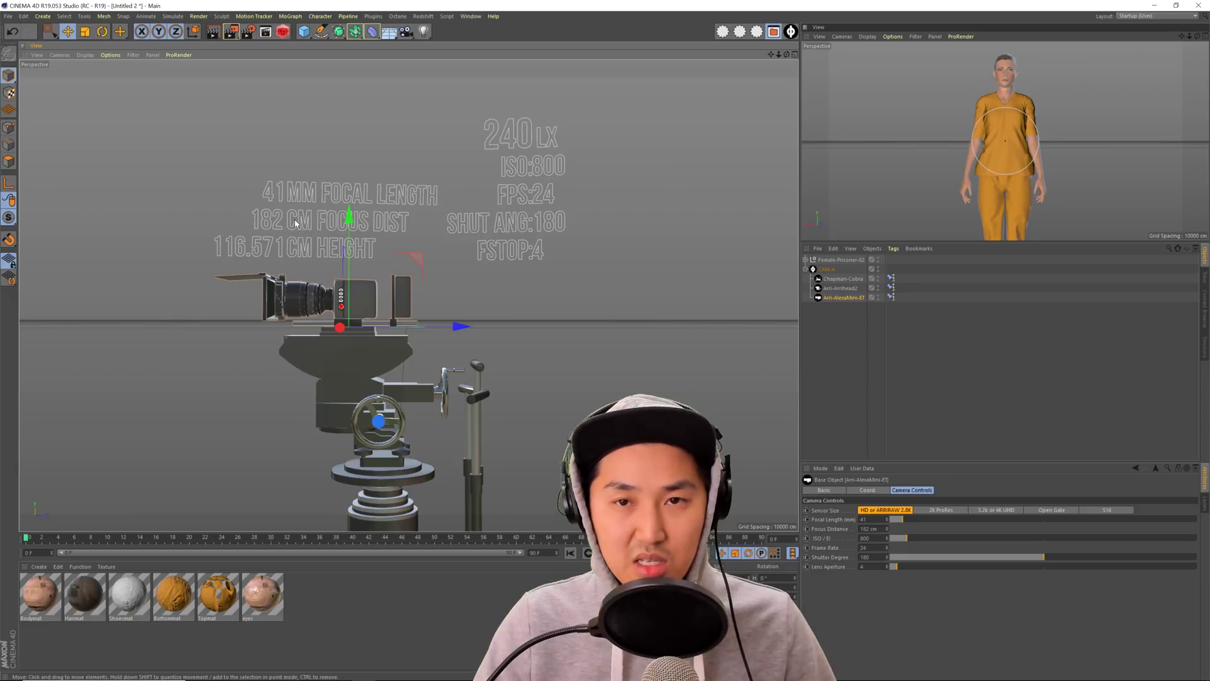
{"action": "scroll", "coordinate": [373, 337], "scroll_direction": "down", "scroll_amount": 8}
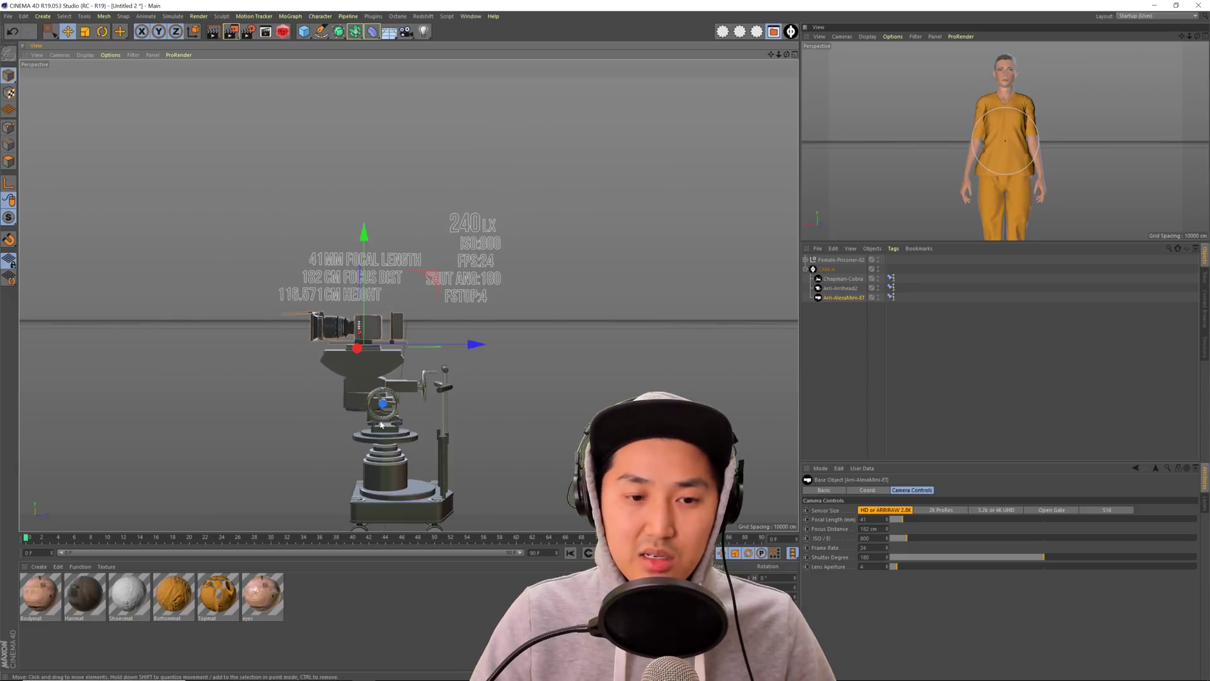
{"action": "middle_click_drag", "start_coordinate": [533, 354], "coordinate": [525, 385], "text": "alt"}
{"action": "left_click_drag", "start_coordinate": [525, 385], "coordinate": [561, 368], "text": "alt"}
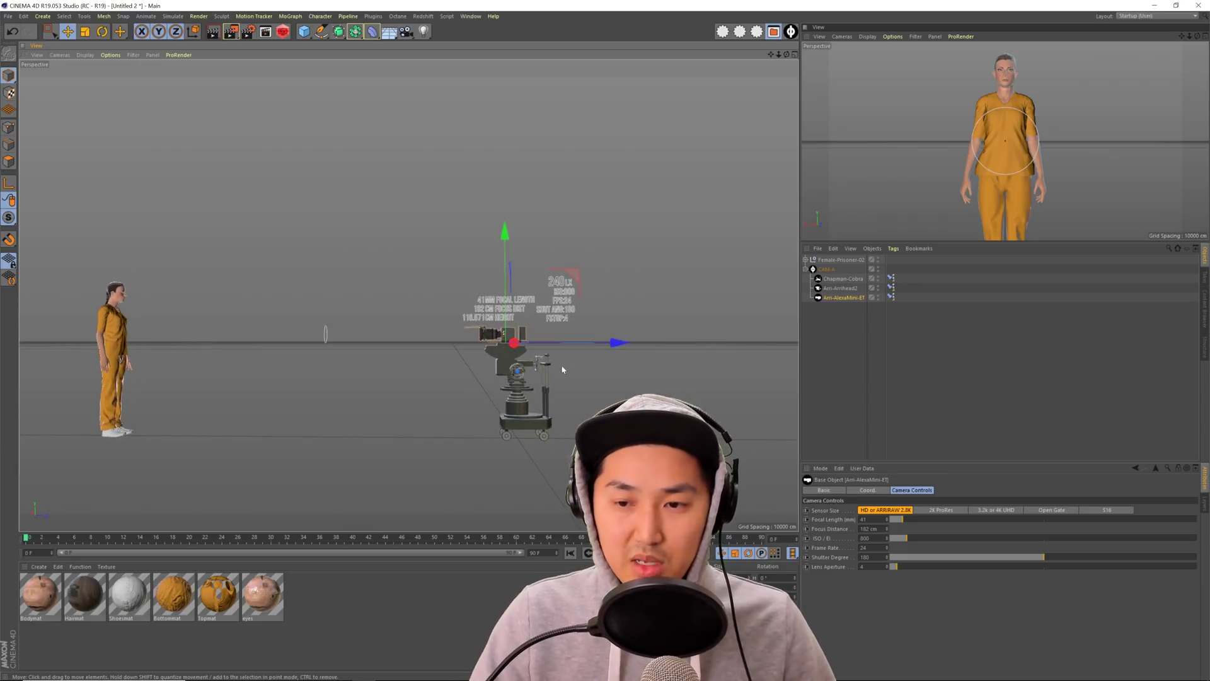
- Raise the Chapman-Cobra's center column height to 68% and inspect the extended rig beside the character
{"action": "left_click", "coordinate": [839, 279]}
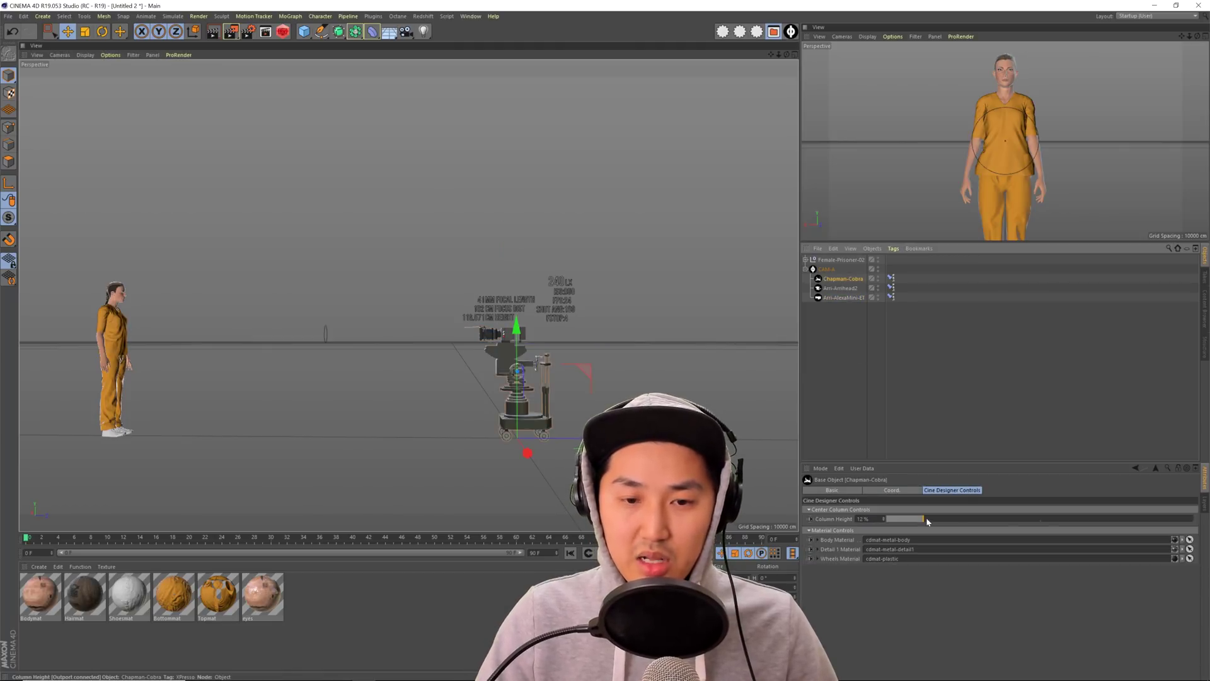
{"action": "left_click_drag", "start_coordinate": [924, 518], "coordinate": [1103, 510]}
{"action": "scroll", "coordinate": [504, 301], "scroll_direction": "up", "scroll_amount": 8}
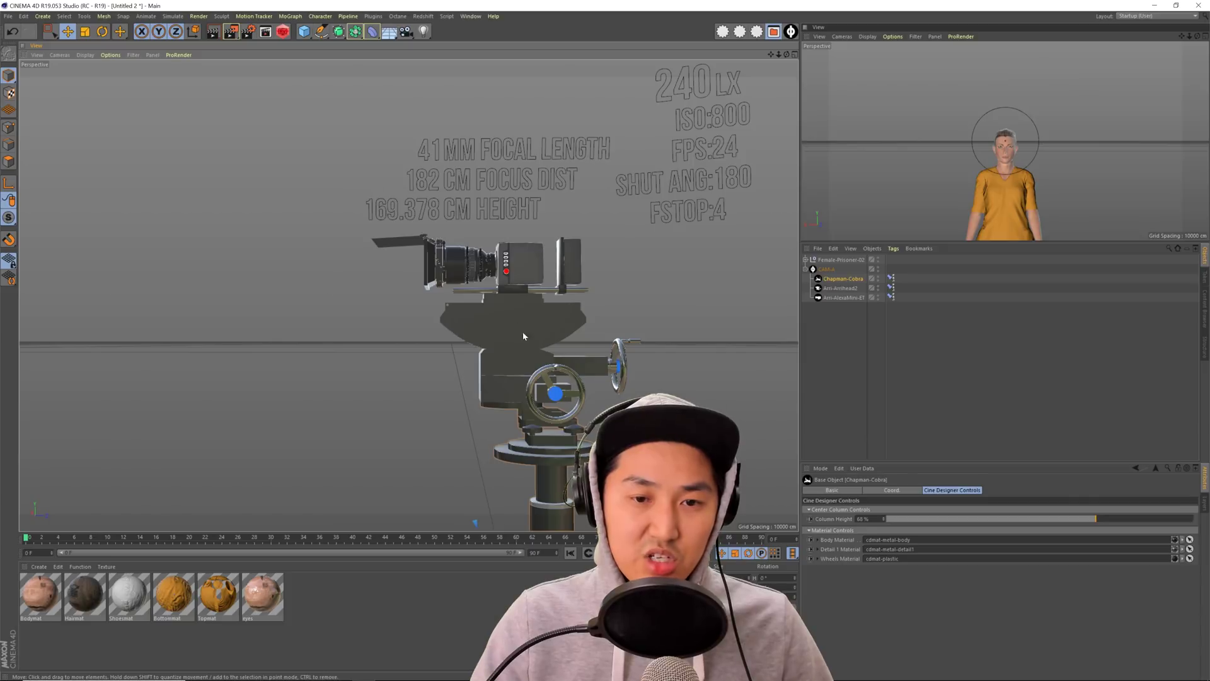
{"action": "scroll", "coordinate": [523, 336], "scroll_direction": "down", "scroll_amount": 8}
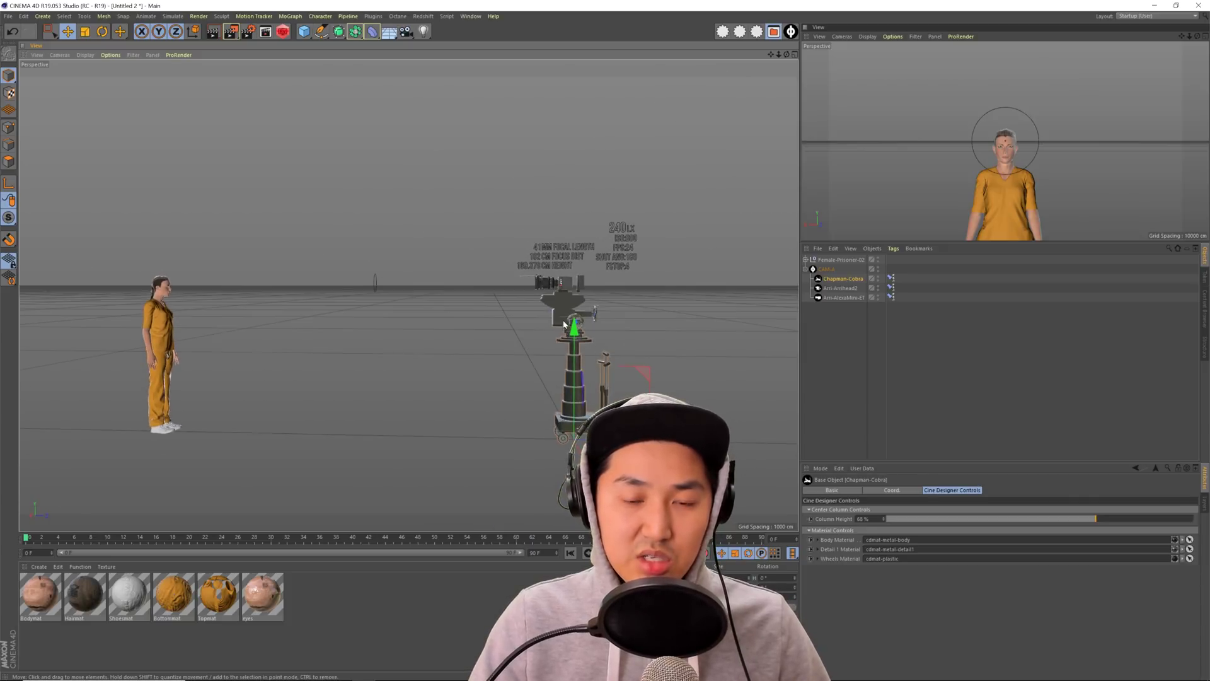
{"action": "left_click_drag", "start_coordinate": [563, 324], "coordinate": [553, 315], "text": "alt"}
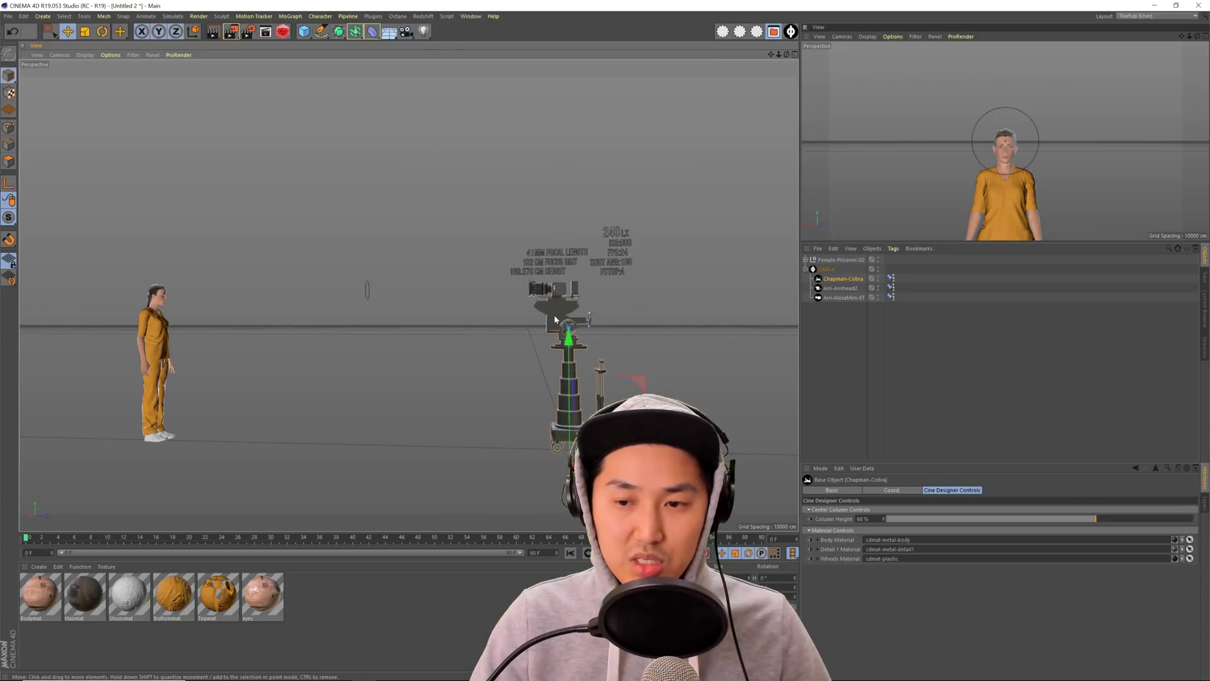
- Try the Alexa Mini's 2K ProRes, 3.2K or 4K UHD and S16 sensor sizes, then restore HD or ARRIRAW 2.8K
{"action": "left_click", "coordinate": [843, 297]}
{"action": "left_click", "coordinate": [940, 509]}
{"action": "left_click", "coordinate": [1002, 512]}
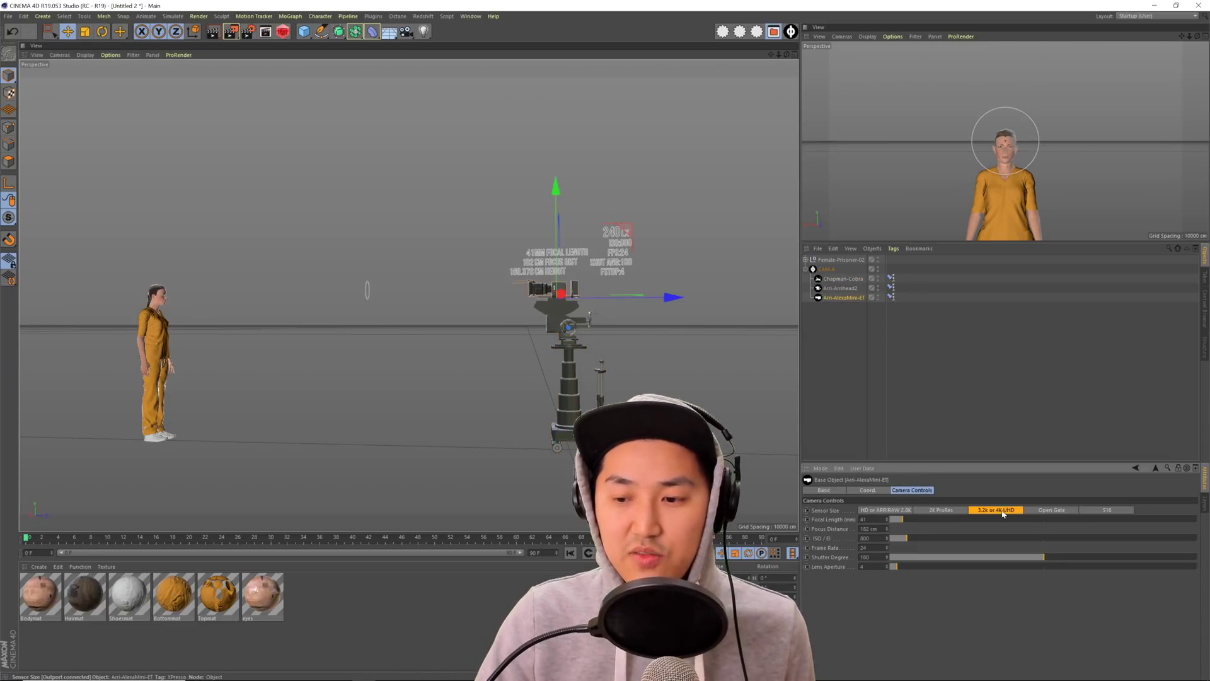
{"action": "left_click", "coordinate": [894, 510]}
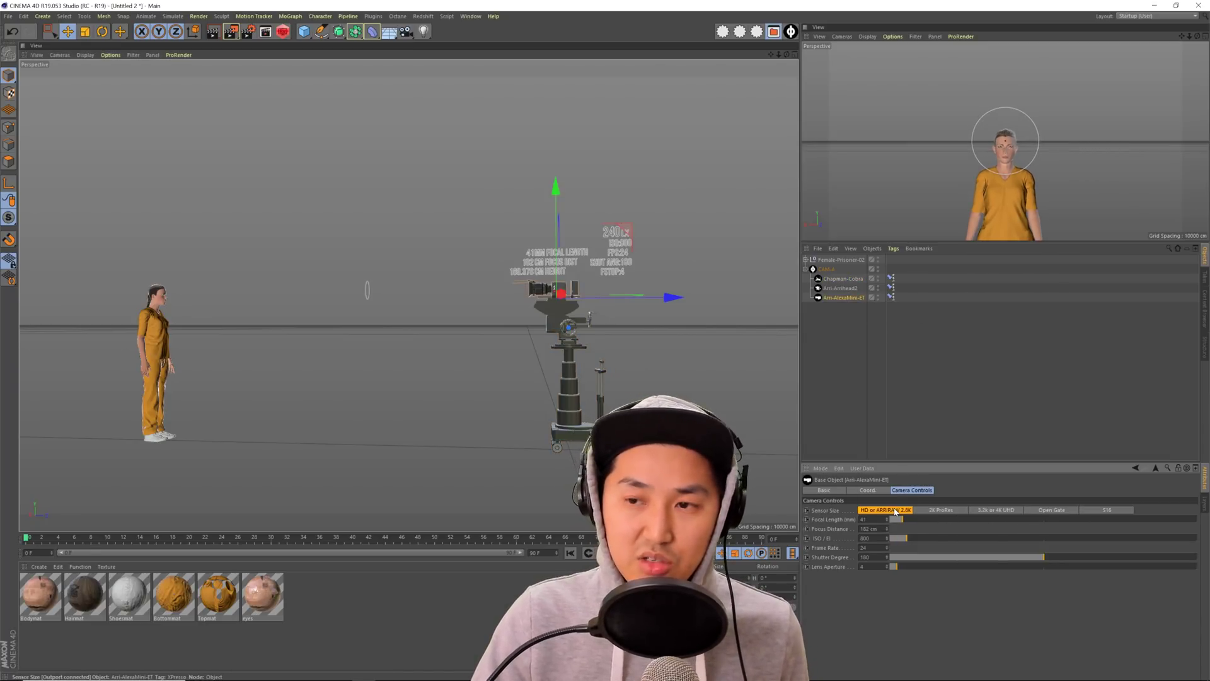
{"action": "left_click", "coordinate": [1107, 511]}
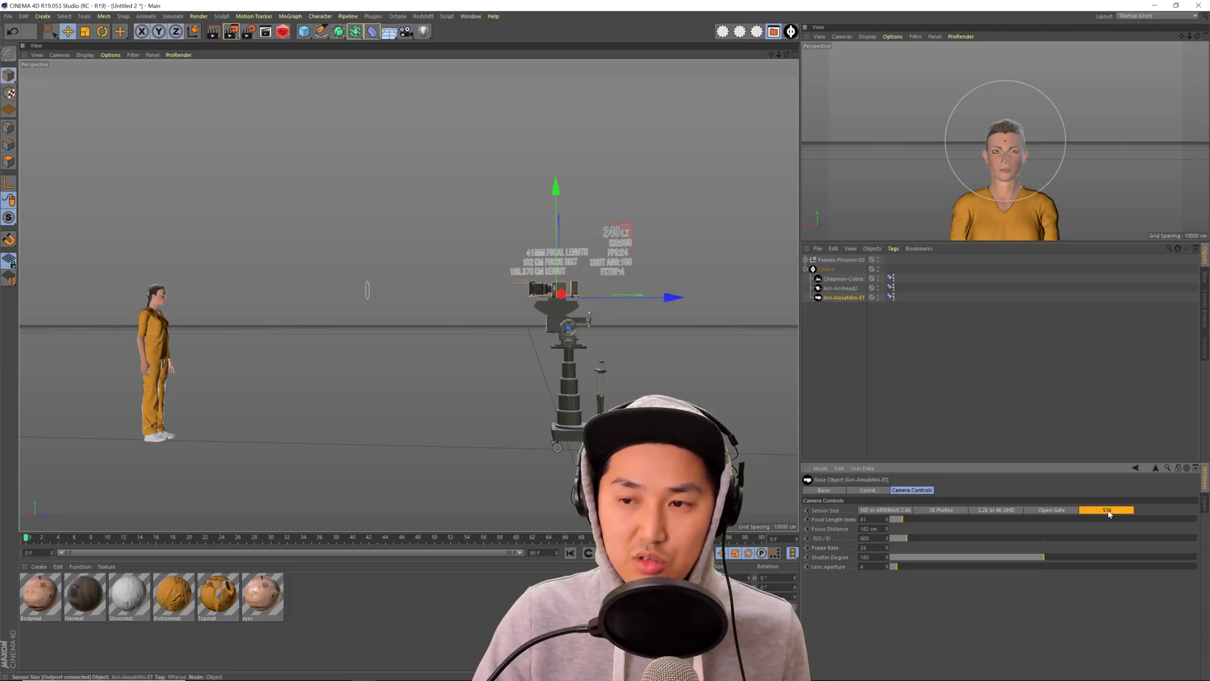
{"action": "left_click", "coordinate": [894, 511]}
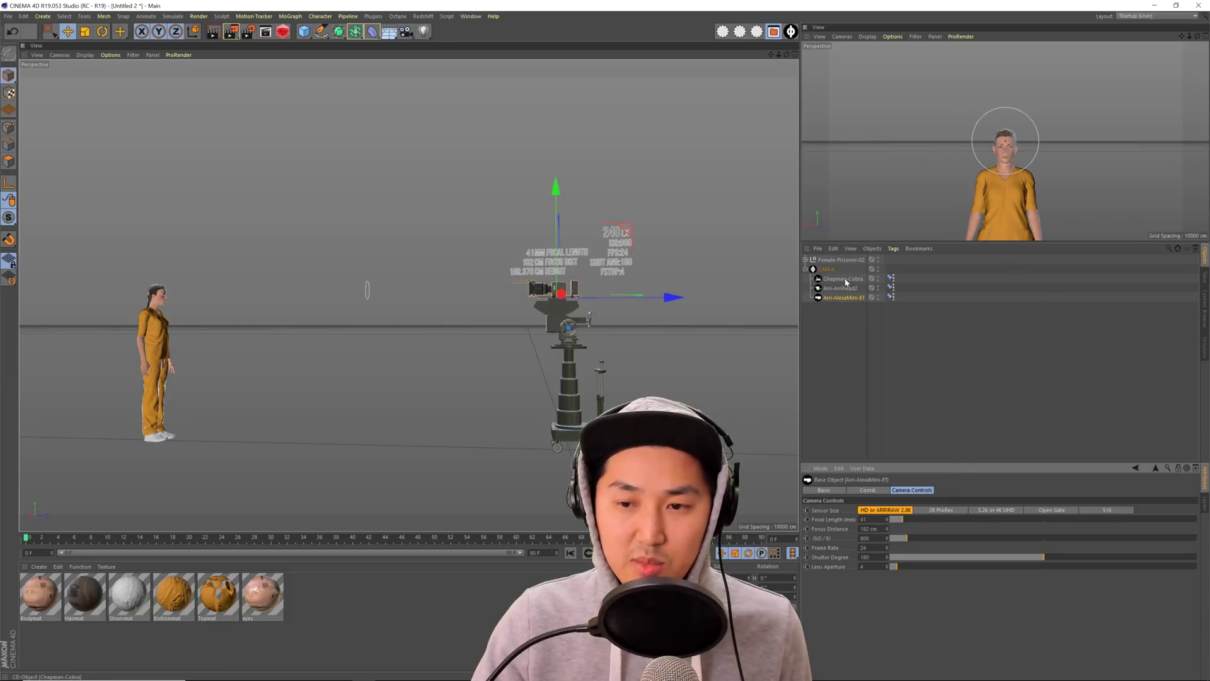
- Lower the Chapman-Cobra's center column height to 36%
{"action": "left_click", "coordinate": [843, 279]}
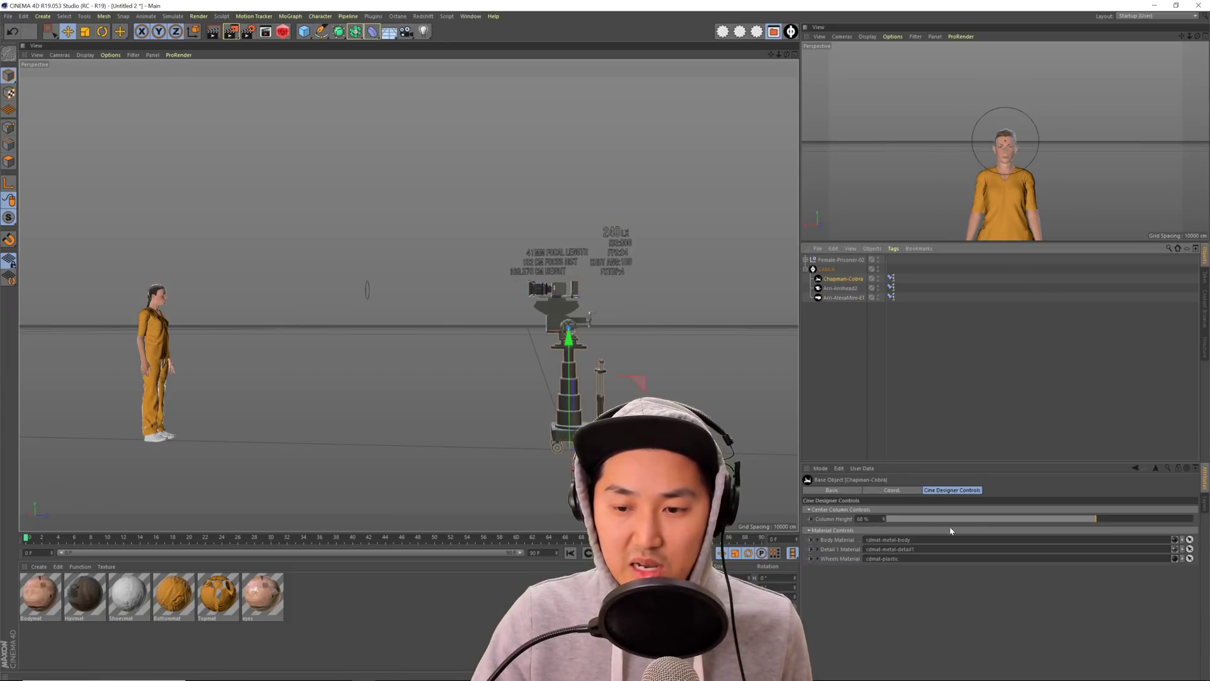
{"action": "left_click_drag", "start_coordinate": [945, 519], "coordinate": [1001, 518]}
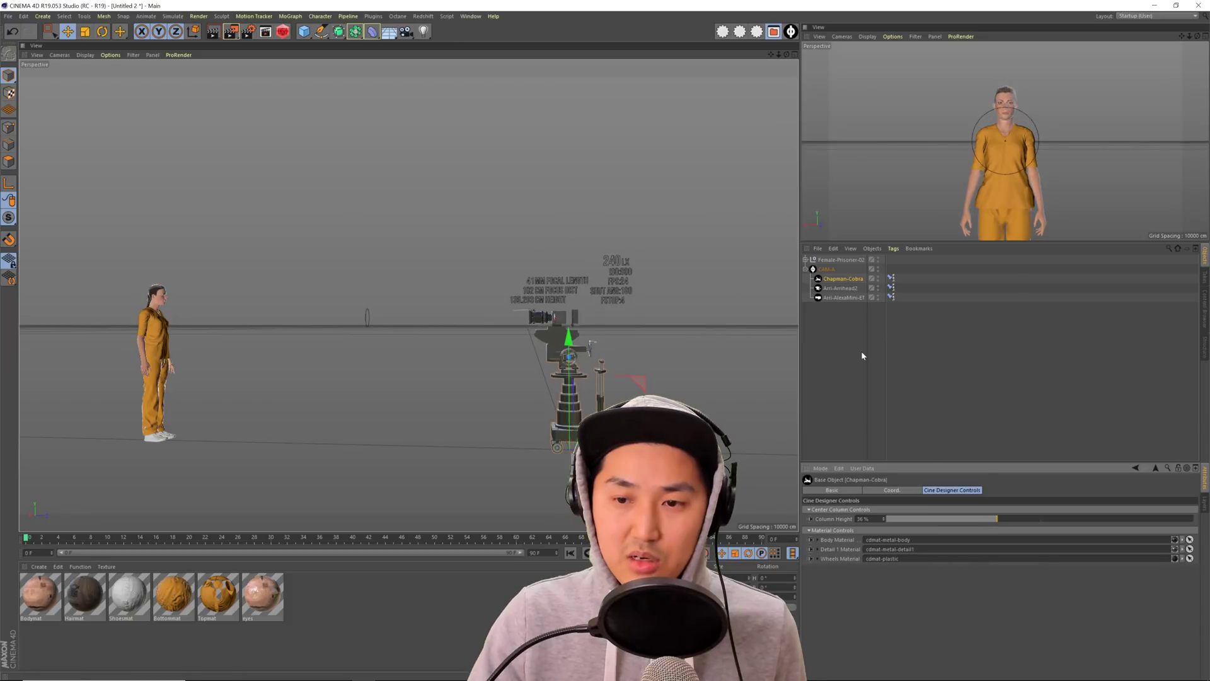
- Set the Alexa Mini's focal length to 65 mm and its focus distance to 420 cm, reaching the character
{"action": "left_click", "coordinate": [842, 297]}
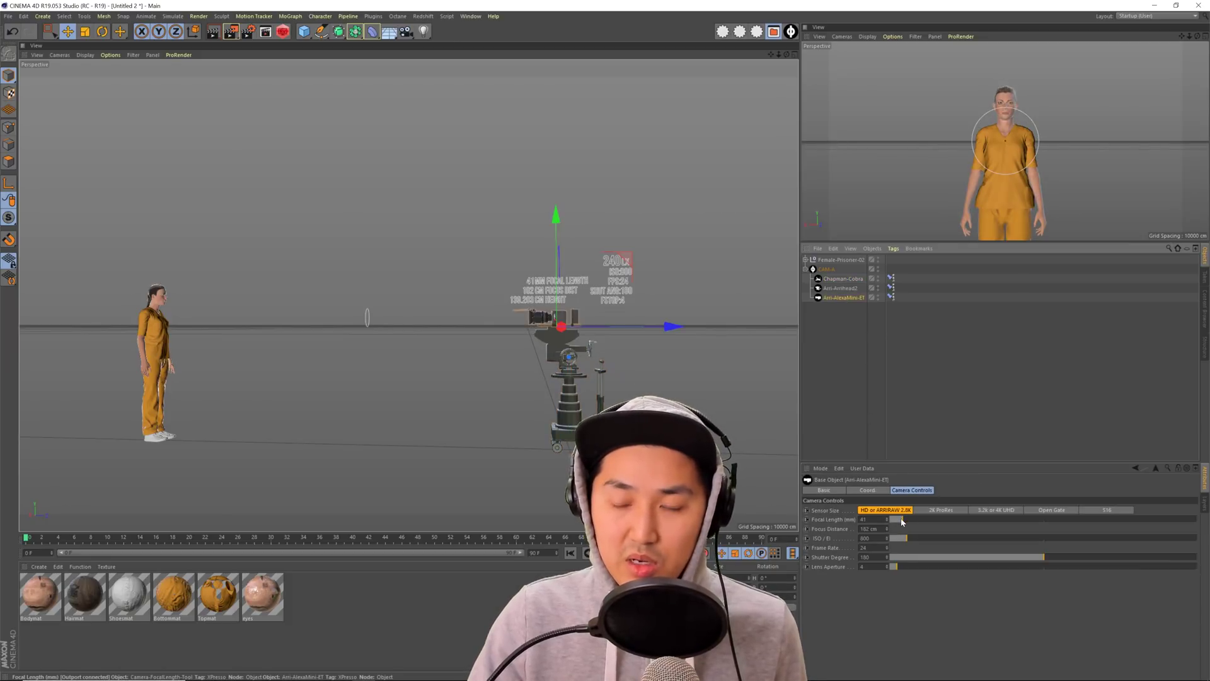
{"action": "left_click_drag", "start_coordinate": [902, 519], "coordinate": [910, 523]}
{"action": "double_click", "coordinate": [871, 520]}
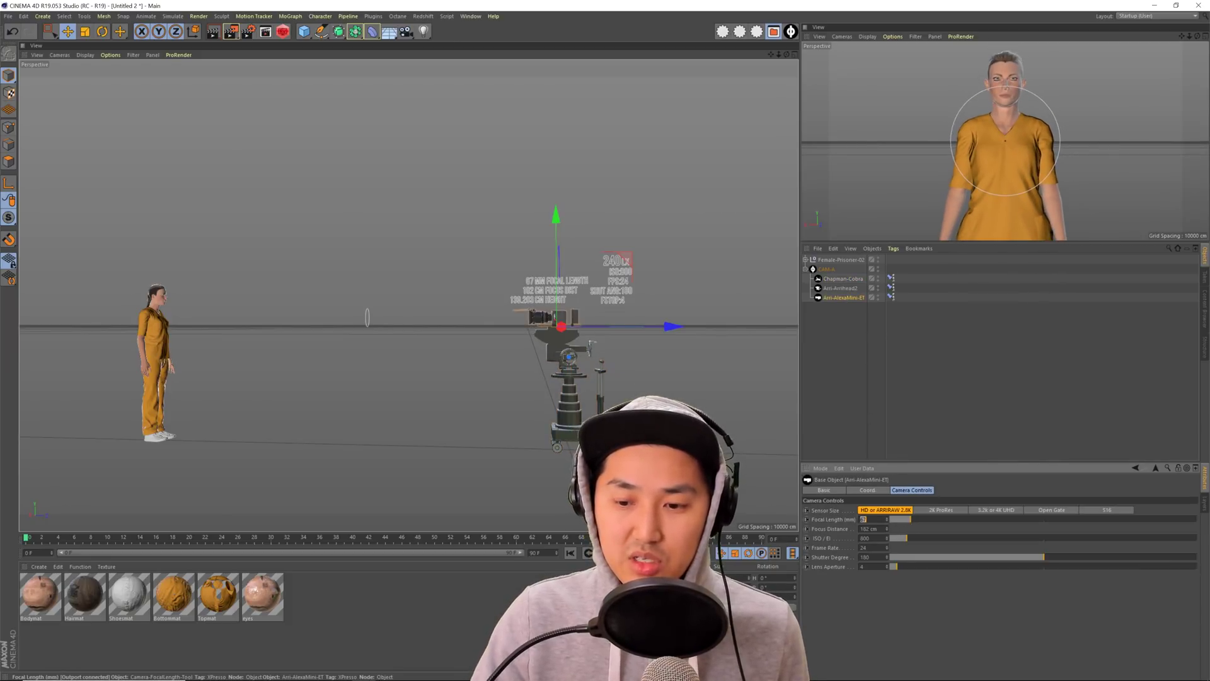
{"action": "type", "text": "65"}
{"action": "key", "text": "Return"}
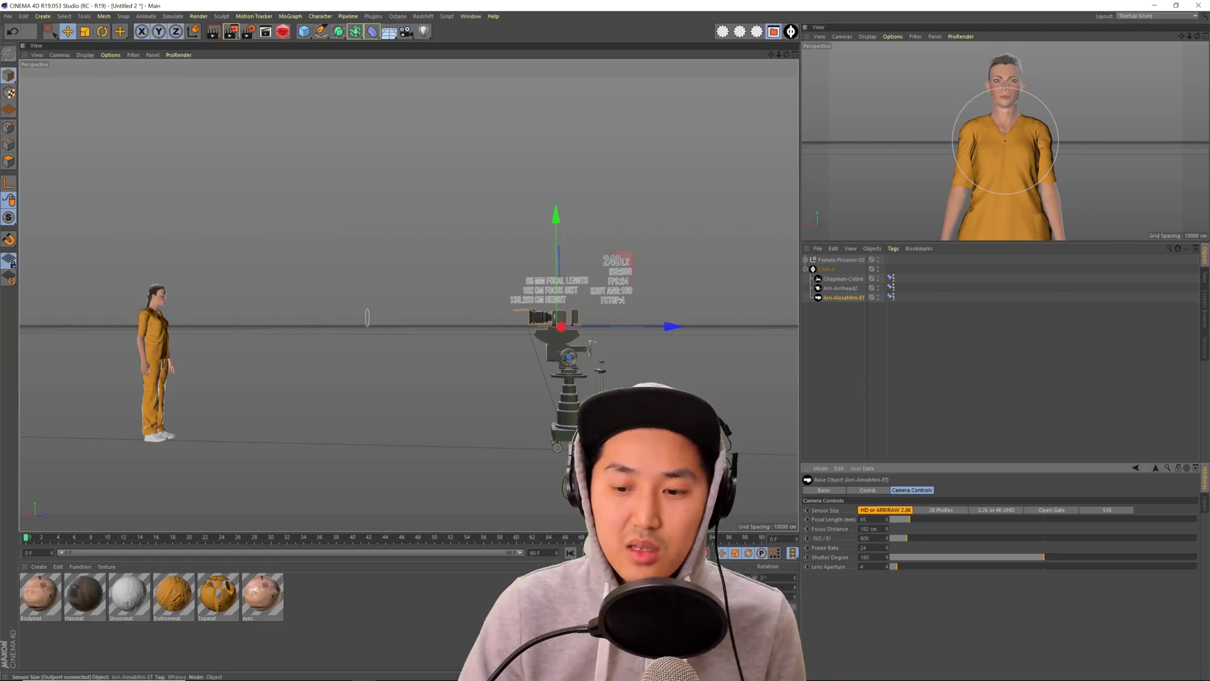
{"action": "left_click_drag", "start_coordinate": [890, 532], "coordinate": [907, 501]}
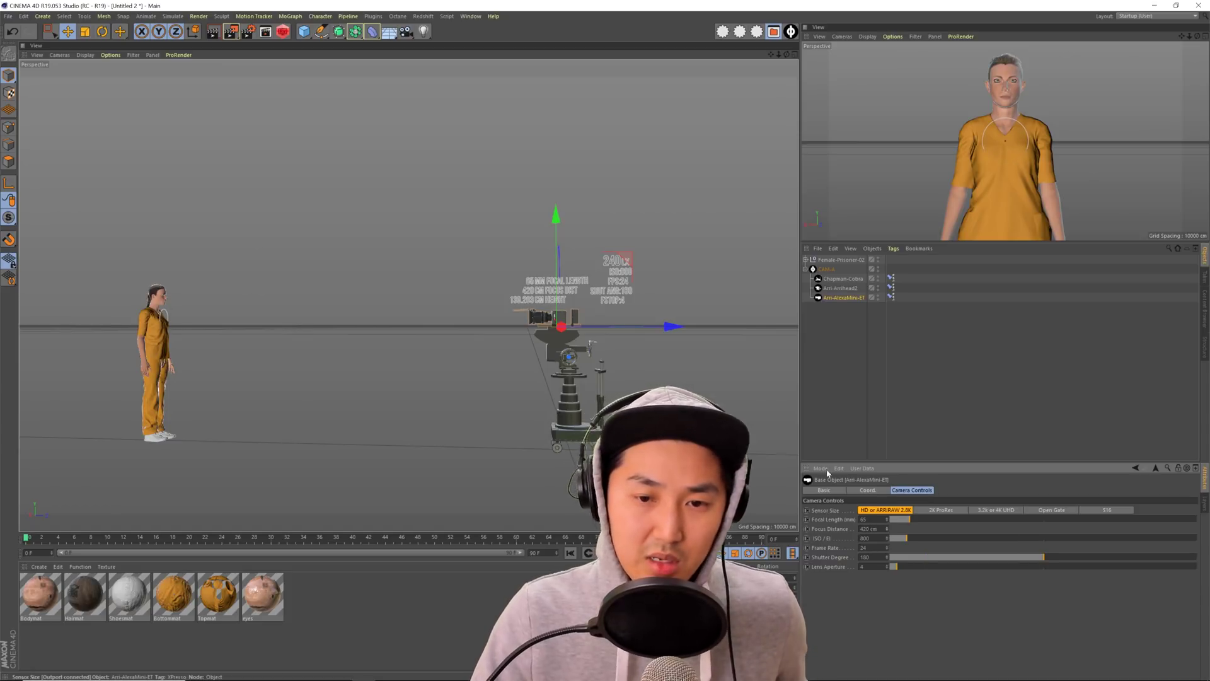
- Examine the Alexa Mini's updated lens read-outs and its lux, ISO, frame rate, shutter angle and f-stop display
{"action": "left_click_drag", "start_coordinate": [626, 364], "coordinate": [429, 332], "text": "alt"}
{"action": "scroll", "coordinate": [429, 332], "scroll_direction": "up", "scroll_amount": 7}
{"action": "middle_click_drag", "start_coordinate": [429, 332], "coordinate": [357, 406], "text": "alt"}
{"action": "scroll", "coordinate": [359, 392], "scroll_direction": "down", "scroll_amount": 1}
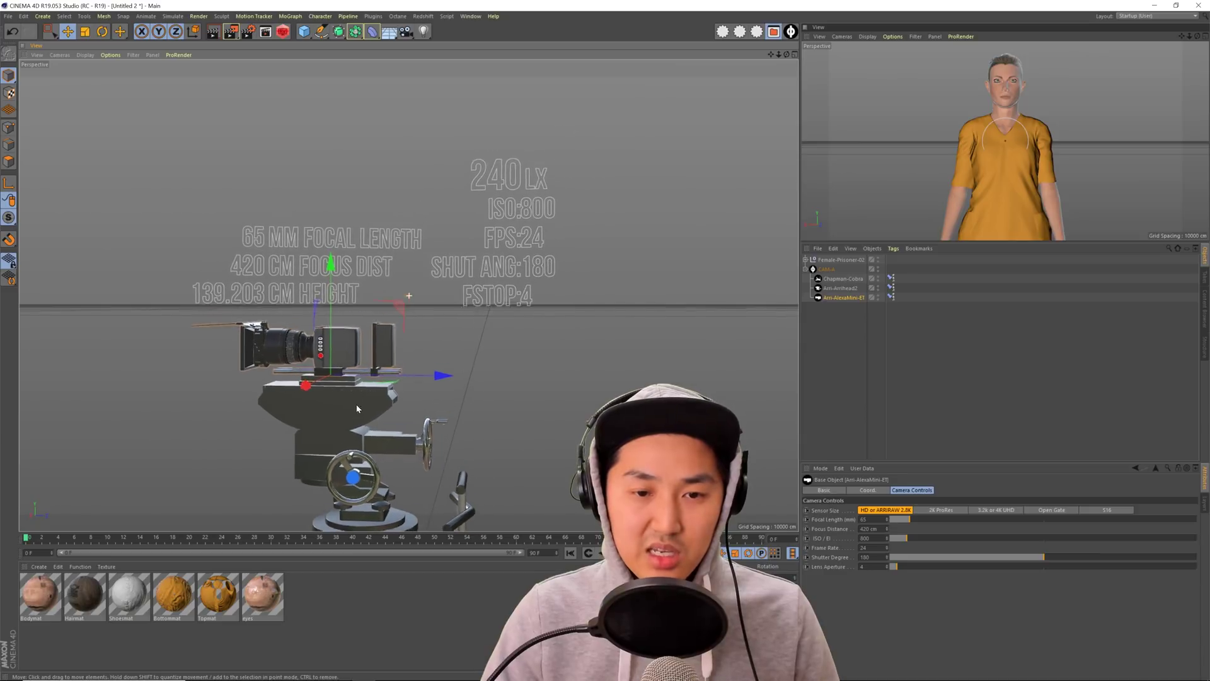
{"action": "left_click_drag", "start_coordinate": [450, 379], "coordinate": [459, 370], "text": "alt"}
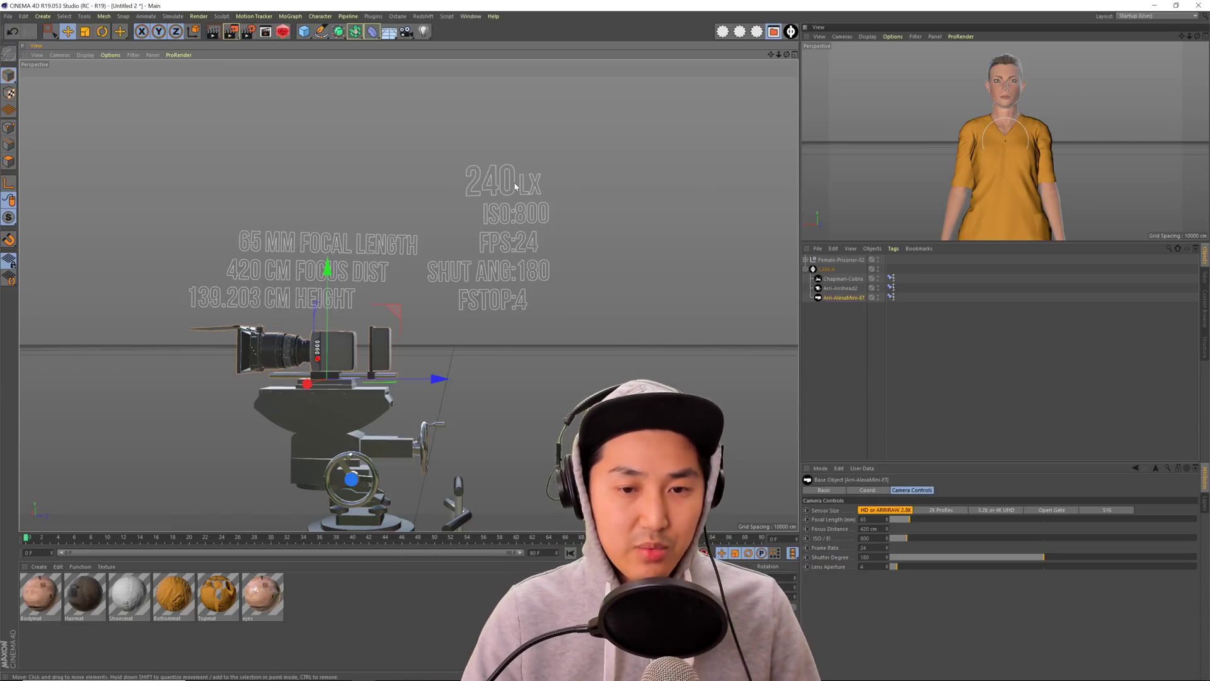
{"action": "scroll", "coordinate": [369, 395], "scroll_direction": "down", "scroll_amount": 6}
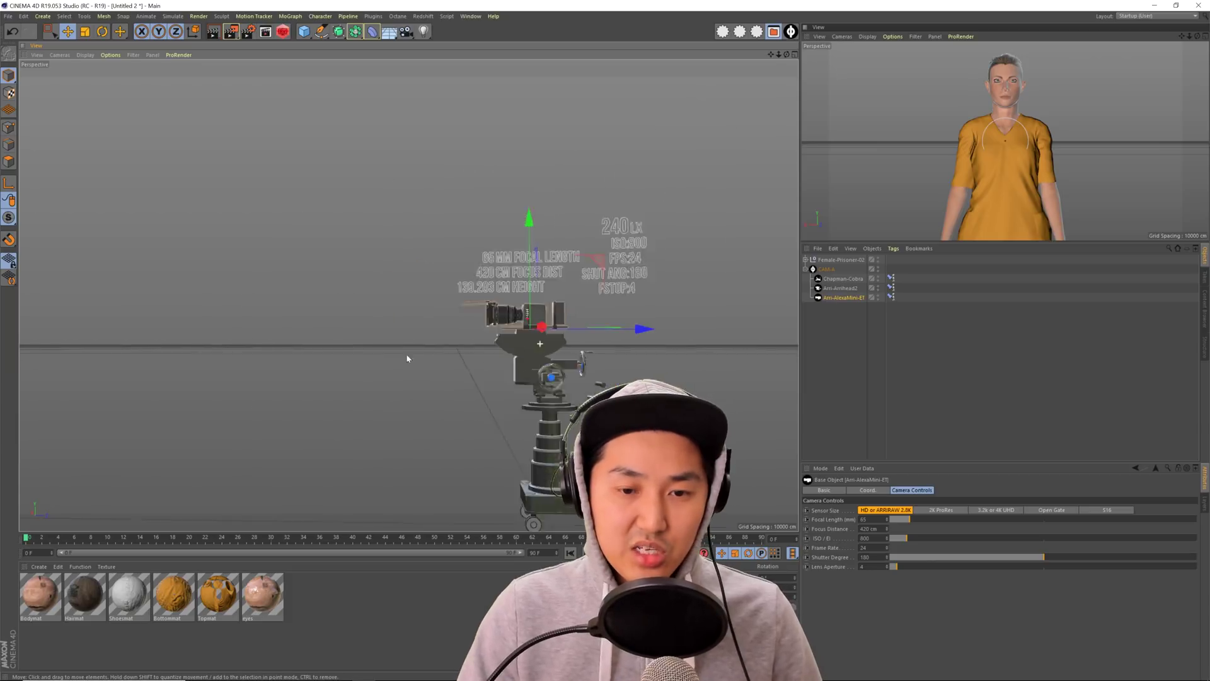
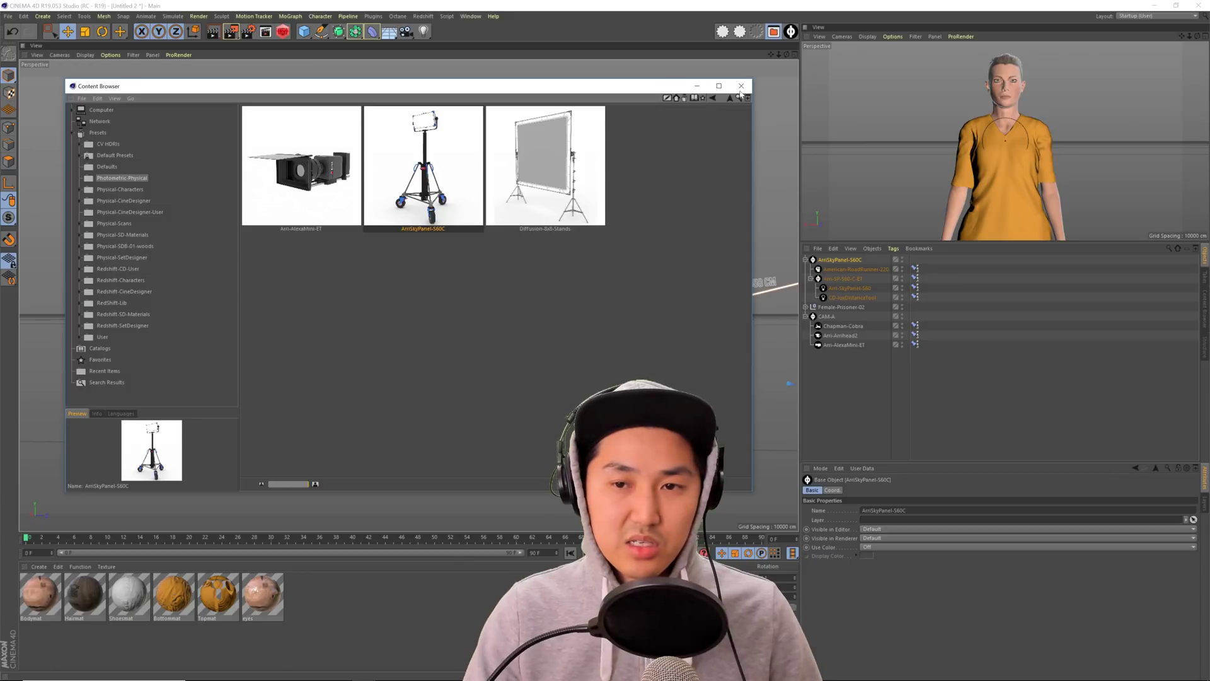
- Close the Content Browser and reset the Arri SkyPanel S60's lamp tilt to 0°
{"action": "left_click", "coordinate": [741, 86]}
{"action": "middle_click_drag", "start_coordinate": [575, 357], "coordinate": [540, 346], "text": "alt"}
{"action": "right_click_drag", "start_coordinate": [540, 346], "coordinate": [475, 359], "text": "alt"}
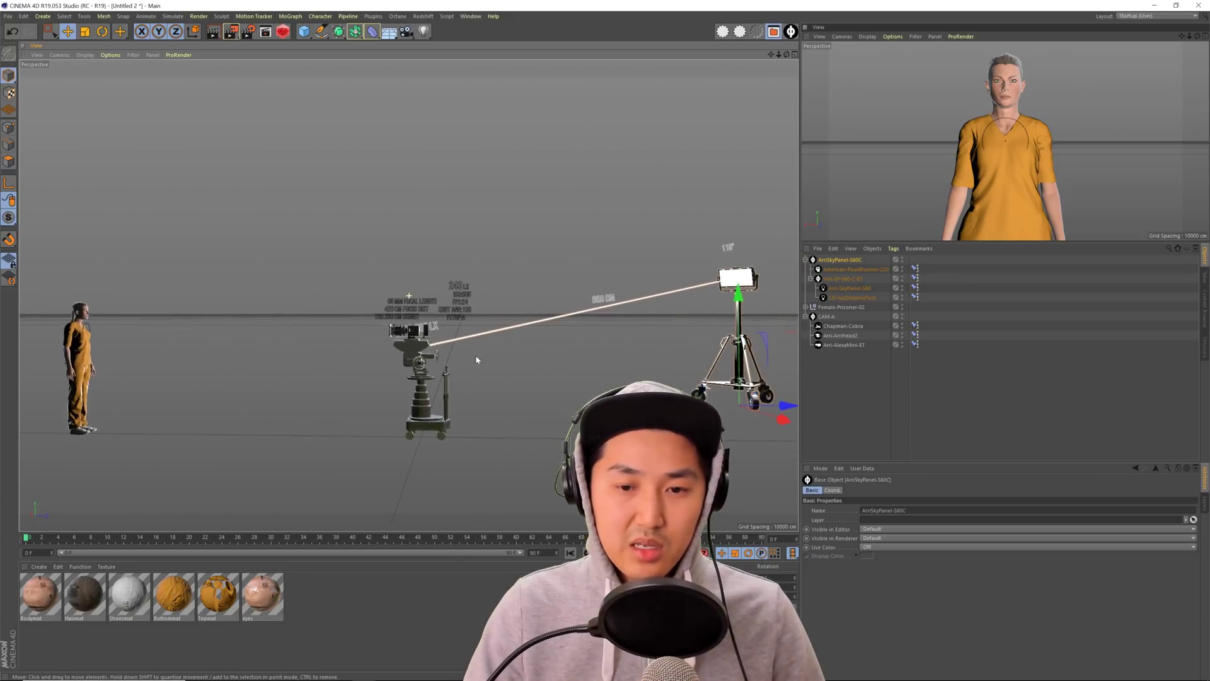
{"action": "left_click", "coordinate": [849, 287]}
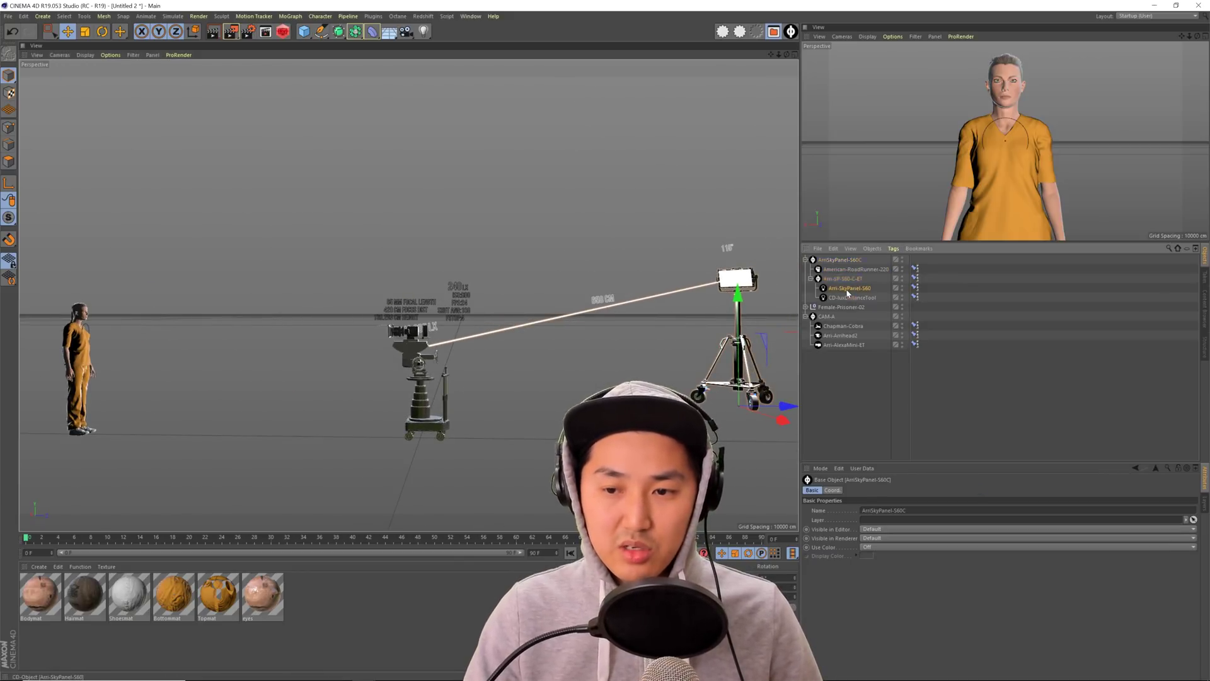
{"action": "left_click", "coordinate": [883, 510]}
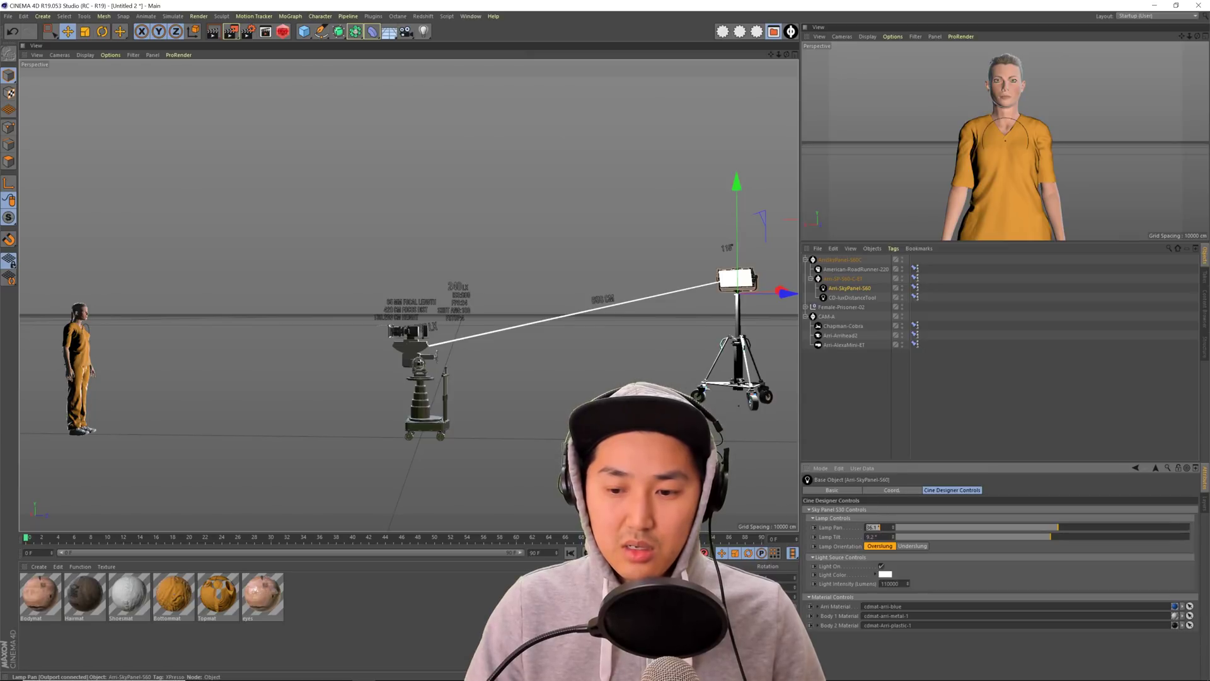
{"action": "left_click", "coordinate": [853, 297]}
{"action": "left_click", "coordinate": [849, 287]}
{"action": "left_click", "coordinate": [871, 536]}
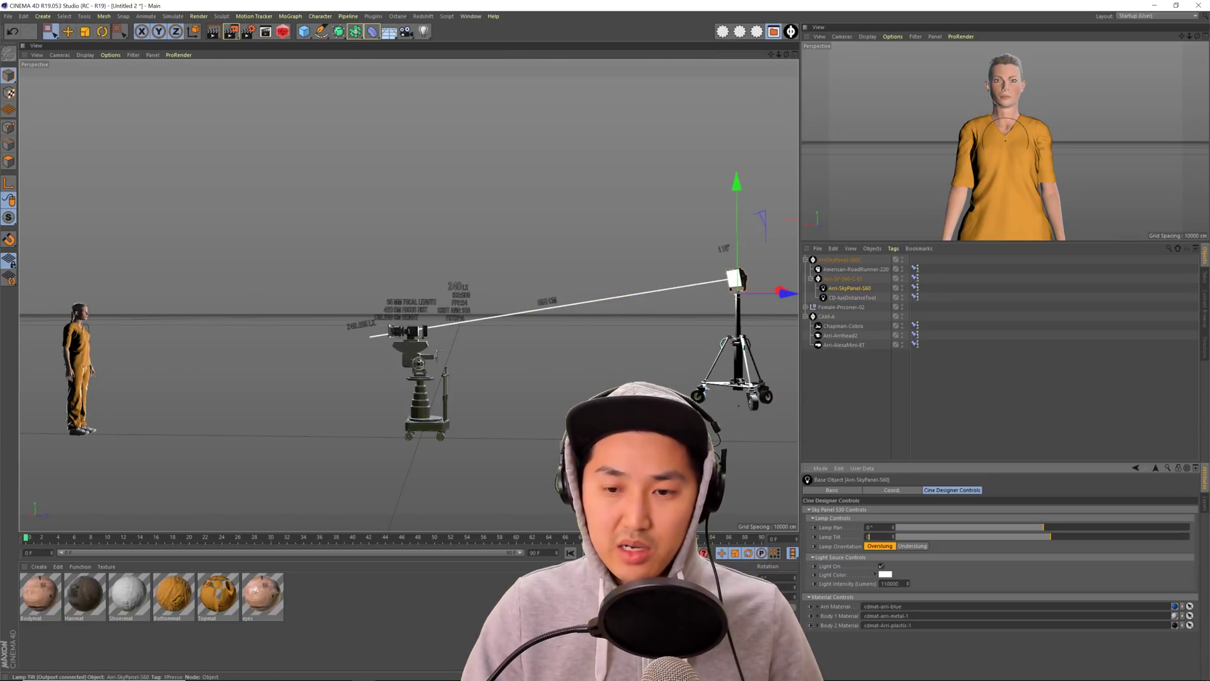
{"action": "key", "text": "Return"}
{"action": "left_click", "coordinate": [865, 364]}
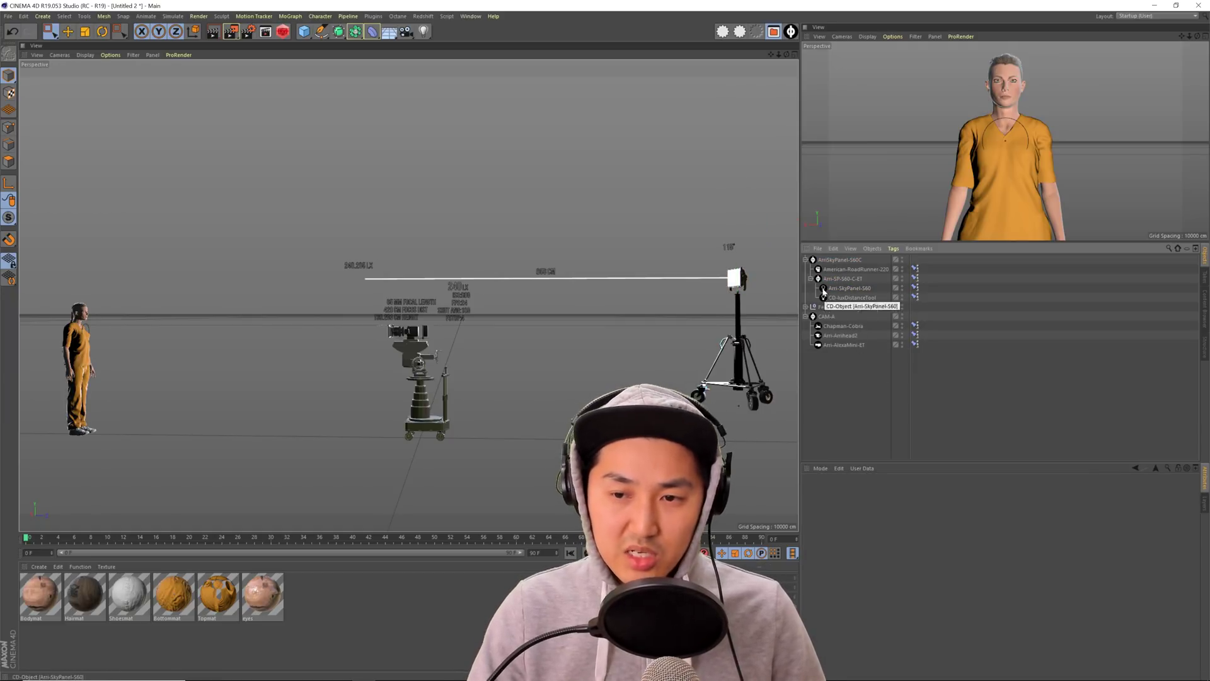
- Inspect the SkyPanel rig's hierarchy and its American-RoadRunner-220 stand's height and material controls
{"action": "left_click", "coordinate": [855, 263]}
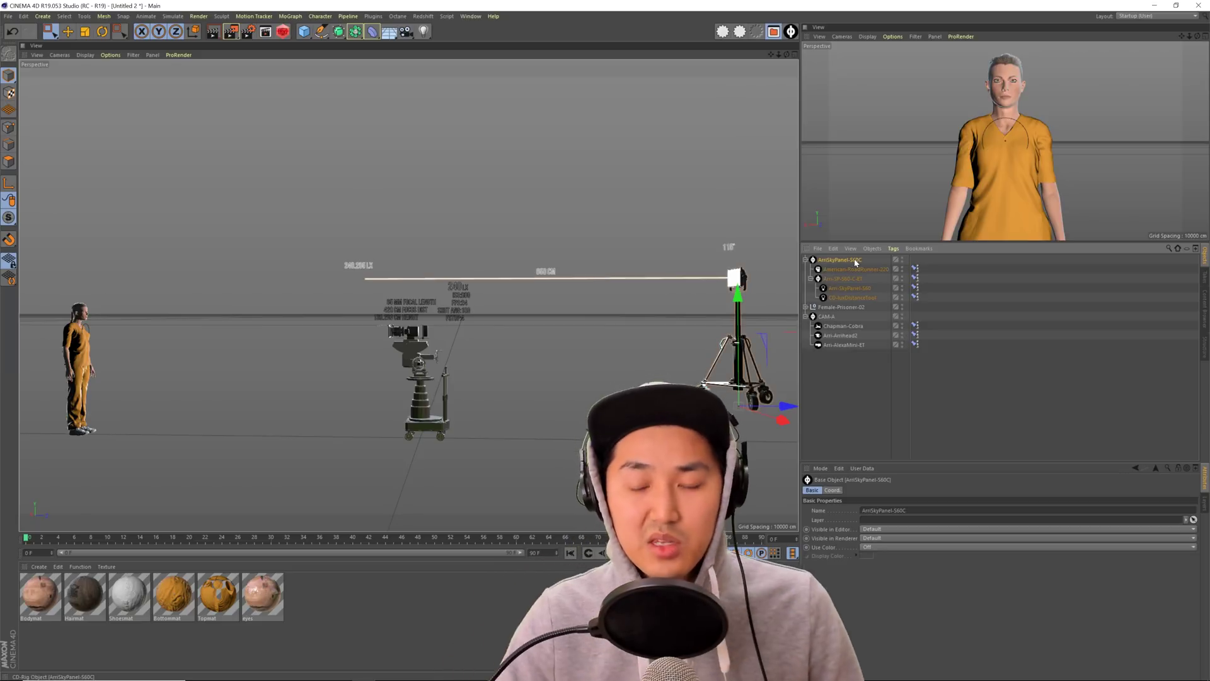
{"action": "left_click", "coordinate": [811, 278]}
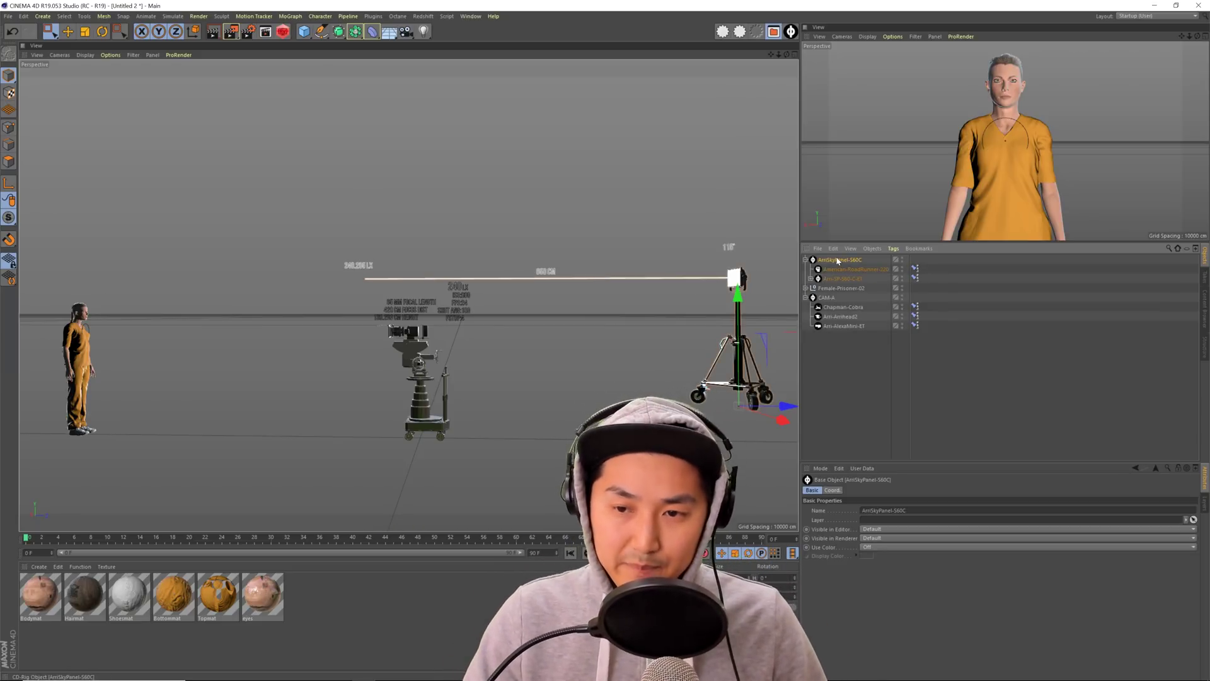
{"action": "left_click", "coordinate": [841, 278]}
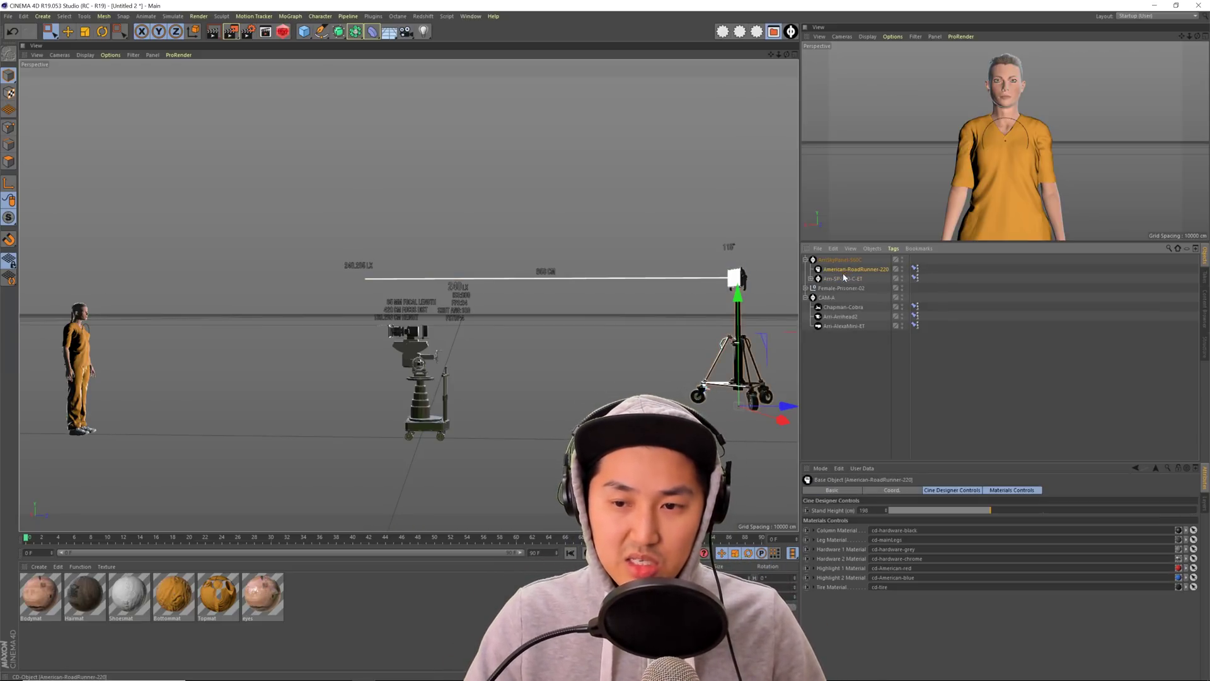
{"action": "middle_click_drag", "start_coordinate": [737, 284], "coordinate": [628, 306], "text": "alt"}
{"action": "right_click_drag", "start_coordinate": [628, 305], "coordinate": [790, 299], "text": "alt"}
- Examine the SkyPanel lamp's light source settings and the lux distance tool's beam angle and subject distance settings
{"action": "left_click", "coordinate": [810, 279]}
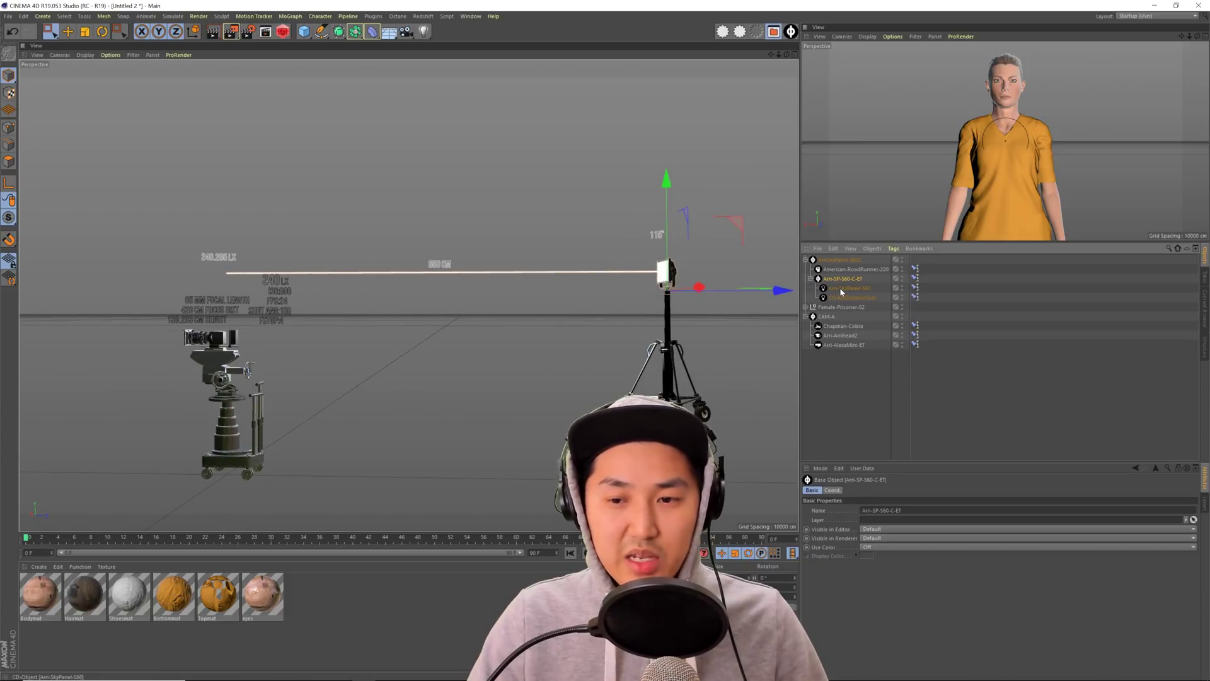
{"action": "left_click", "coordinate": [841, 289]}
{"action": "left_click", "coordinate": [843, 299]}
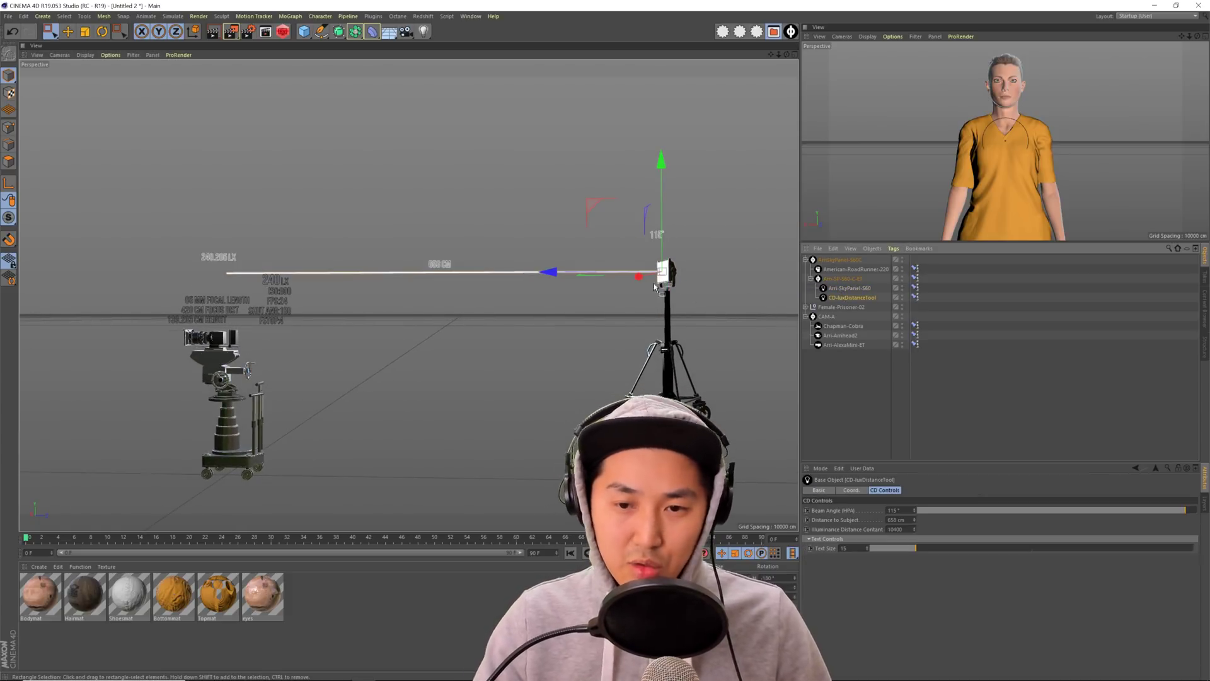
{"action": "middle_click_drag", "start_coordinate": [661, 273], "coordinate": [659, 291], "text": "alt"}
{"action": "left_click_drag", "start_coordinate": [661, 275], "coordinate": [690, 289], "text": "alt"}
{"action": "right_click_drag", "start_coordinate": [690, 288], "coordinate": [719, 287], "text": "alt"}
{"action": "middle_click_drag", "start_coordinate": [668, 283], "coordinate": [694, 247], "text": "alt"}
{"action": "left_click_drag", "start_coordinate": [689, 277], "coordinate": [686, 255], "text": "alt"}
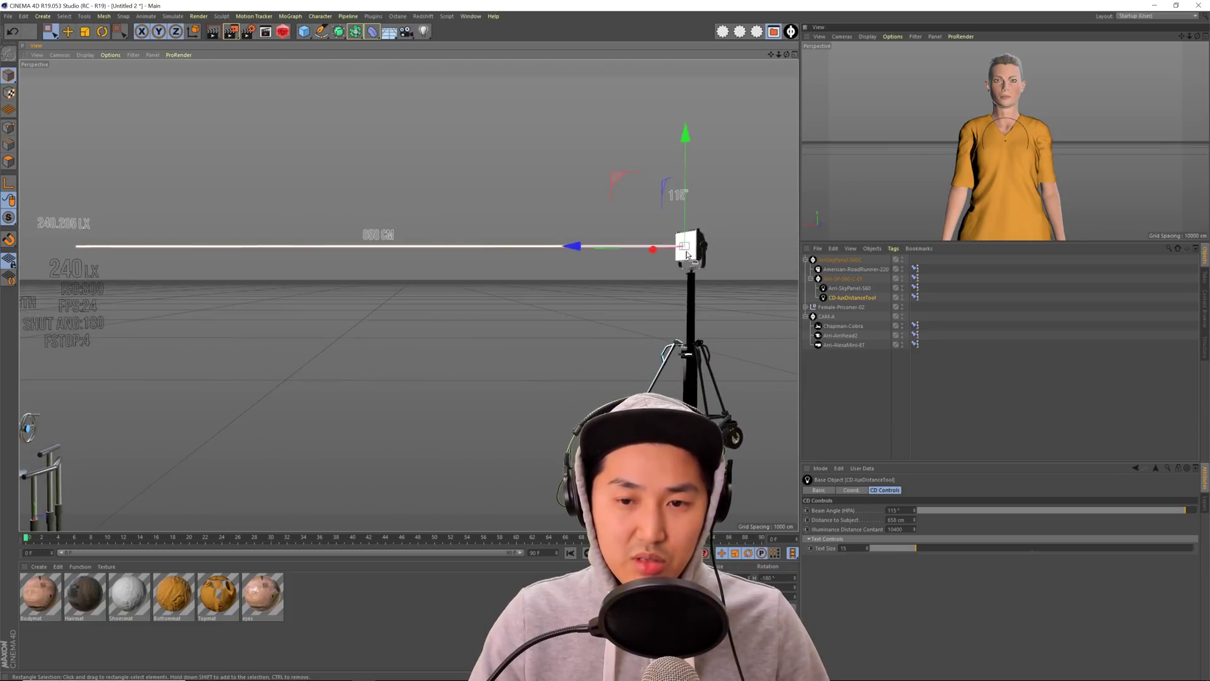
{"action": "scroll", "coordinate": [693, 262], "scroll_direction": "up", "scroll_amount": 5}
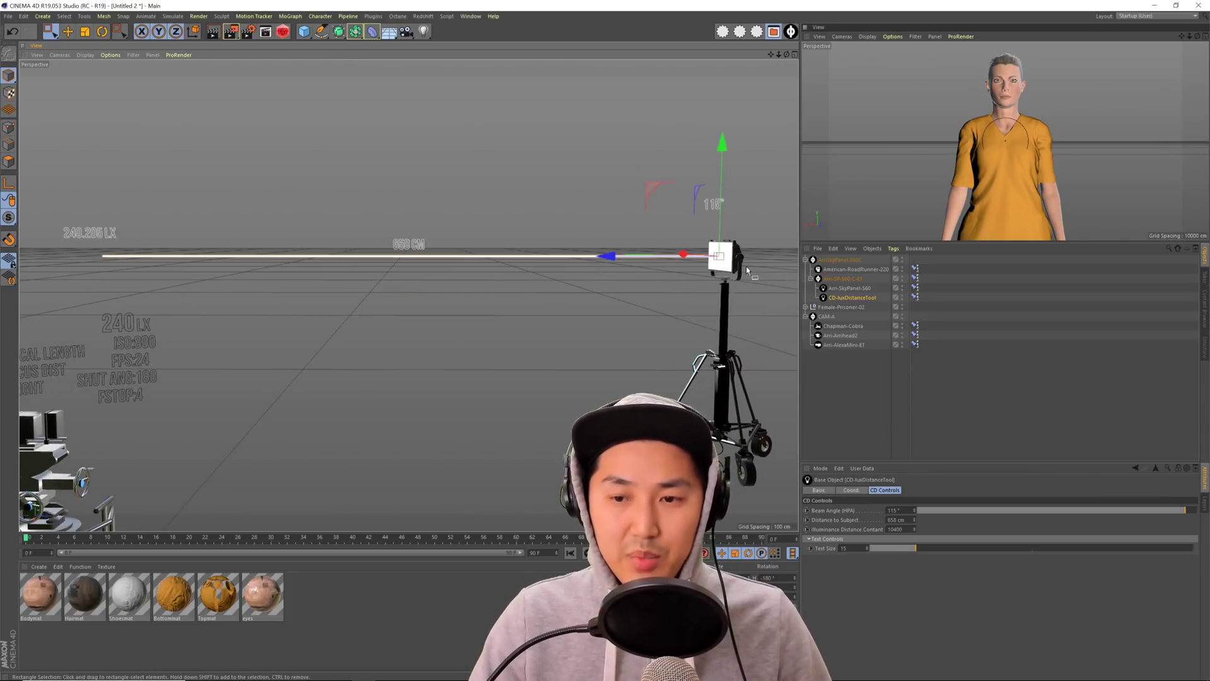
{"action": "left_click", "coordinate": [851, 288]}
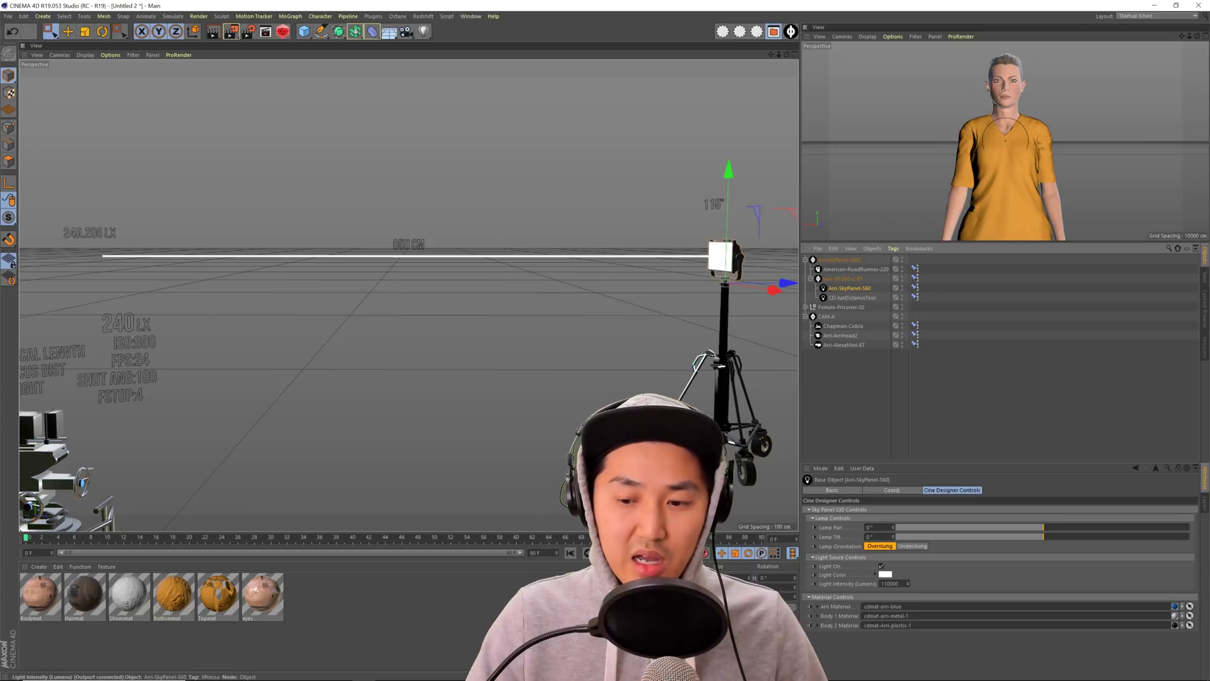
{"action": "mouse_move", "coordinate": [714, 252]}
{"action": "middle_mouse_down", "text": "alt"}
{"action": "mouse_move", "coordinate": [735, 226]}
{"action": "mouse_move", "coordinate": [694, 248]}
{"action": "middle_mouse_up", "text": "alt"}
{"action": "left_click_drag", "start_coordinate": [694, 248], "coordinate": [711, 266], "text": "alt"}
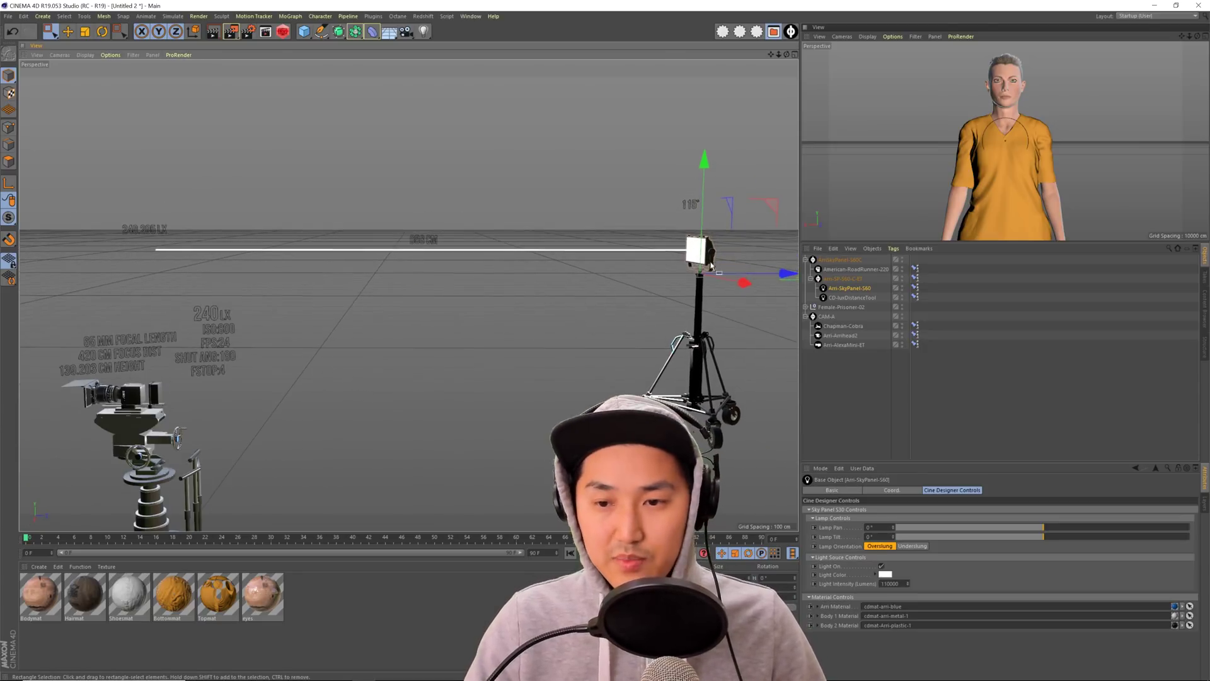
{"action": "left_click", "coordinate": [853, 299]}
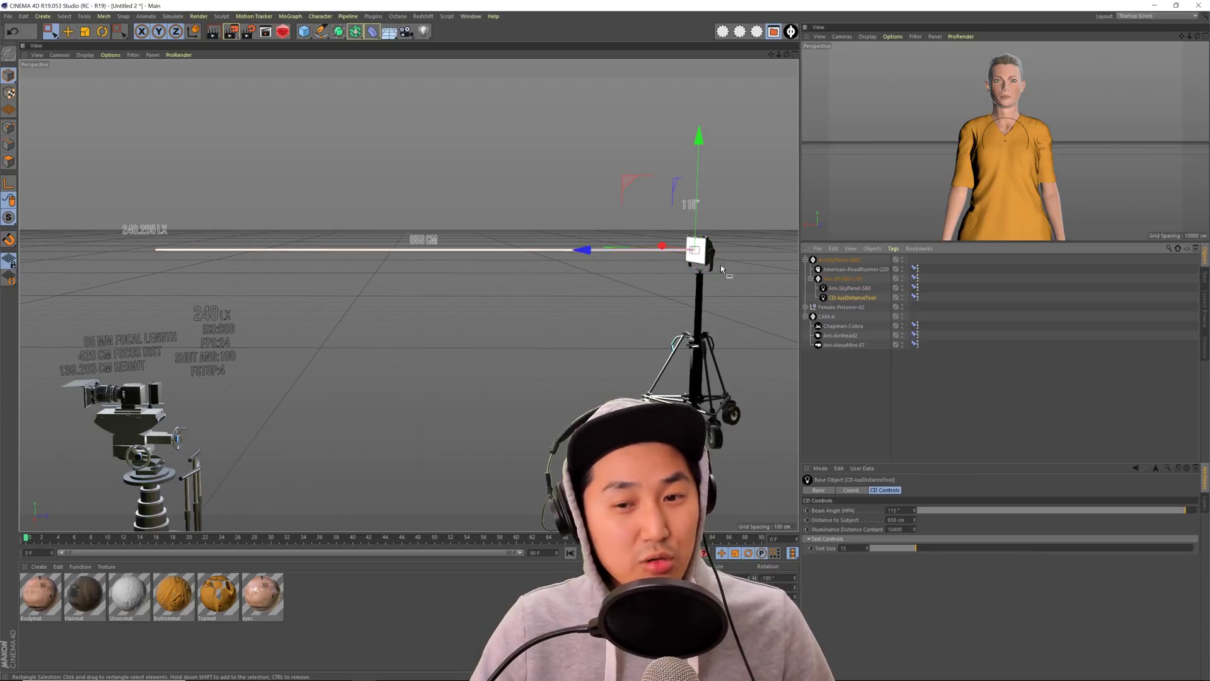
{"action": "left_click_drag", "start_coordinate": [721, 269], "coordinate": [674, 260], "text": "alt"}
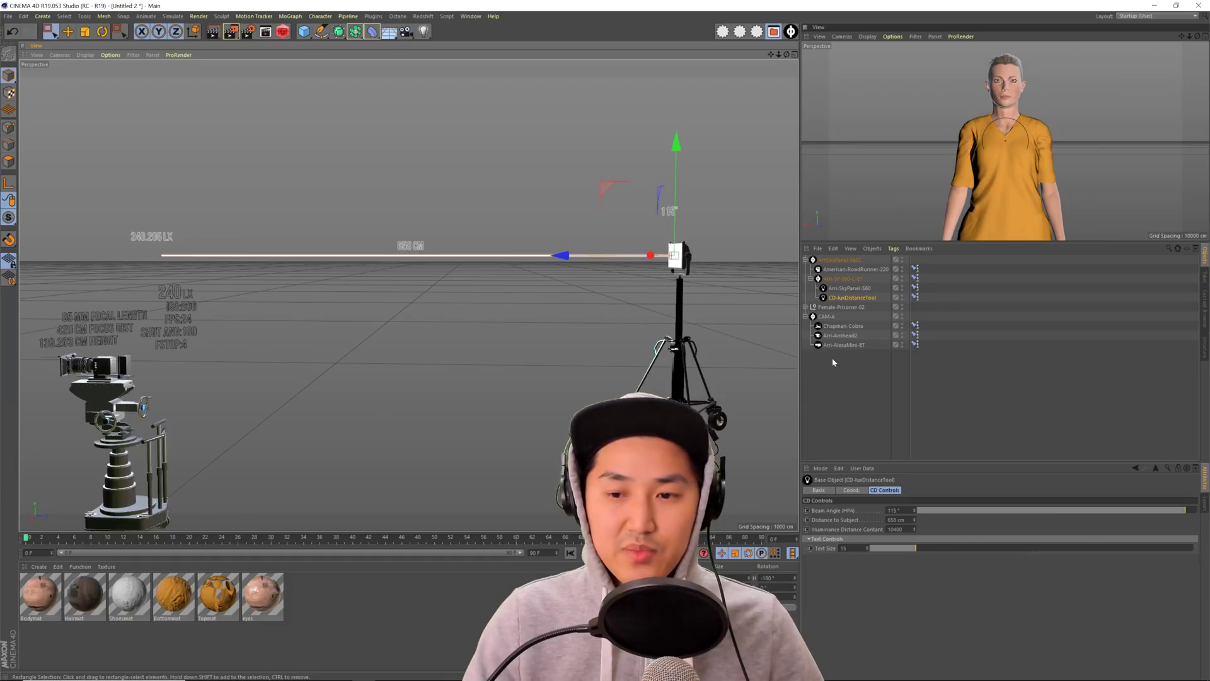
- Rotate the whole ArriSkyPanel-S60C rig about 32° in the top view, turning its beam toward the character's side
{"action": "left_click", "coordinate": [838, 260]}
{"action": "left_click_drag", "start_coordinate": [634, 338], "coordinate": [445, 346], "text": "alt"}
{"action": "scroll", "coordinate": [527, 340], "scroll_direction": "down", "scroll_amount": 3}
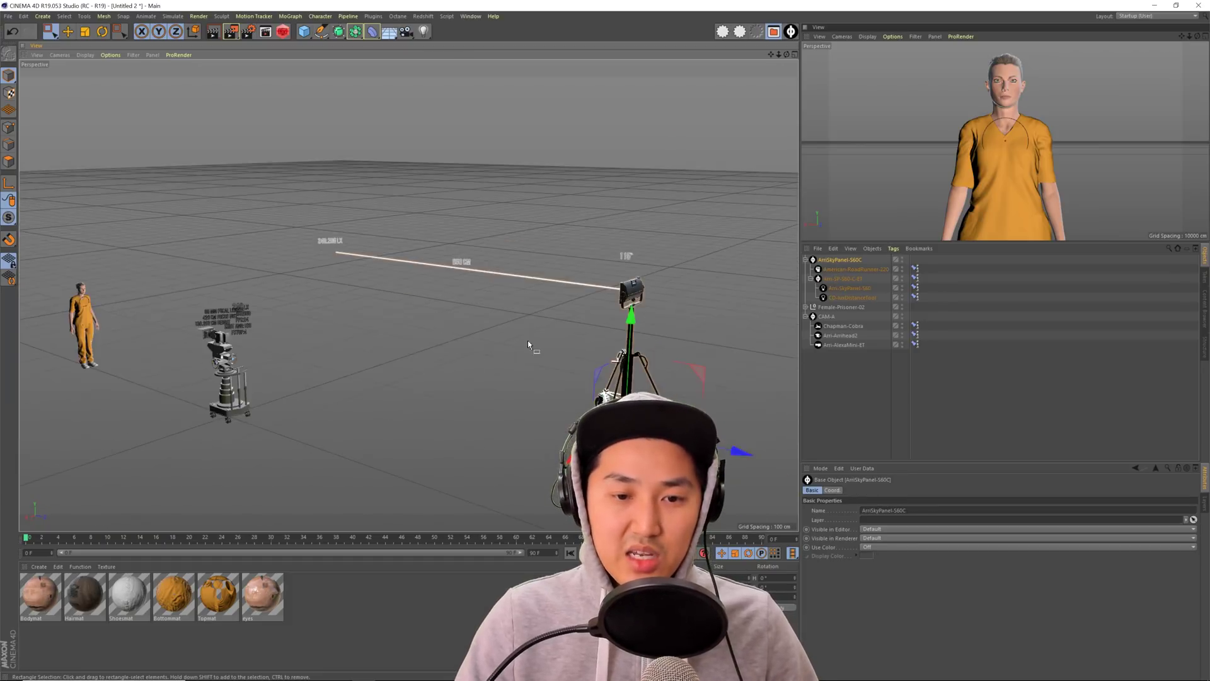
{"action": "left_click_drag", "start_coordinate": [528, 341], "coordinate": [471, 342], "text": "alt"}
{"action": "middle_click", "coordinate": [470, 342]}
{"action": "middle_click", "coordinate": [620, 234]}
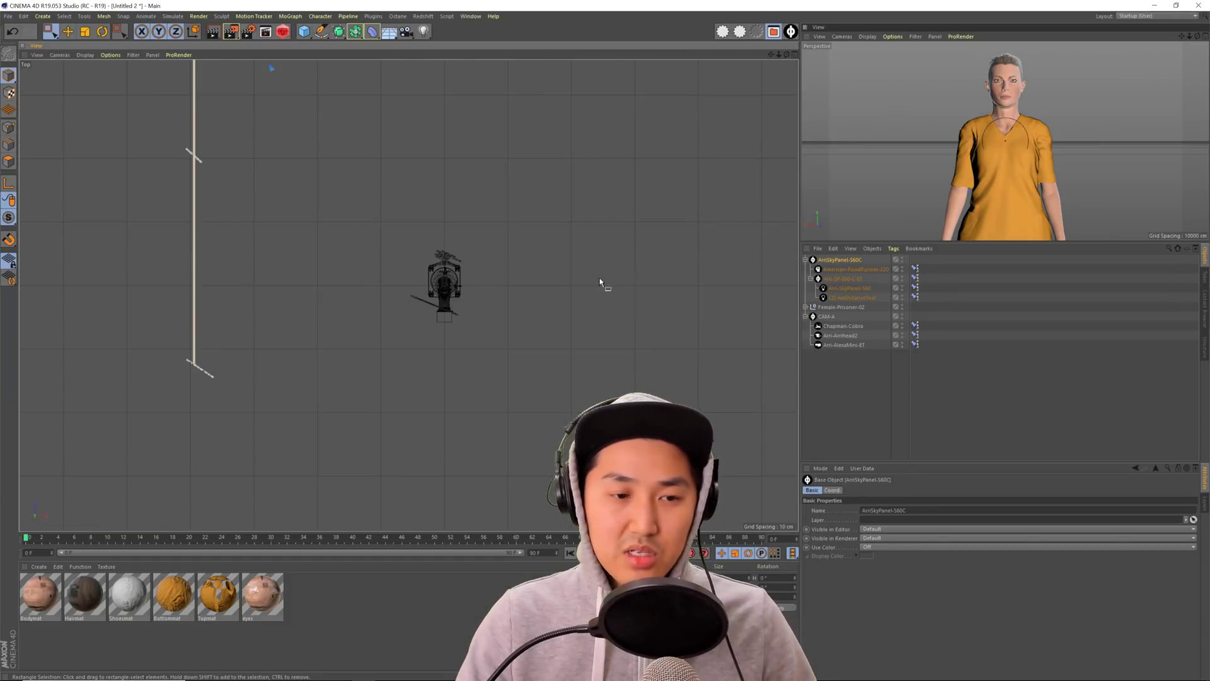
{"action": "key", "text": "r"}
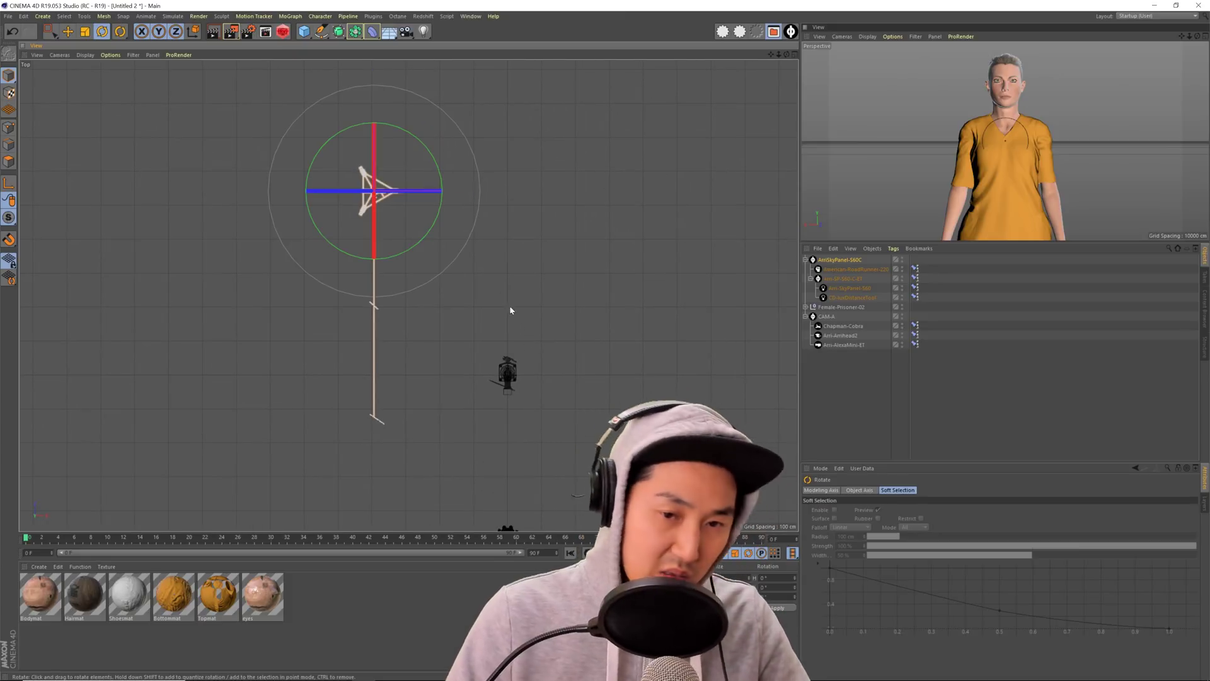
{"action": "left_click_drag", "start_coordinate": [414, 251], "coordinate": [436, 240]}
- Move the SkyPanel rig on the floor plan until its beam line ends at the character
{"action": "key", "text": "e"}
{"action": "scroll", "coordinate": [462, 200], "scroll_direction": "down", "scroll_amount": 2}
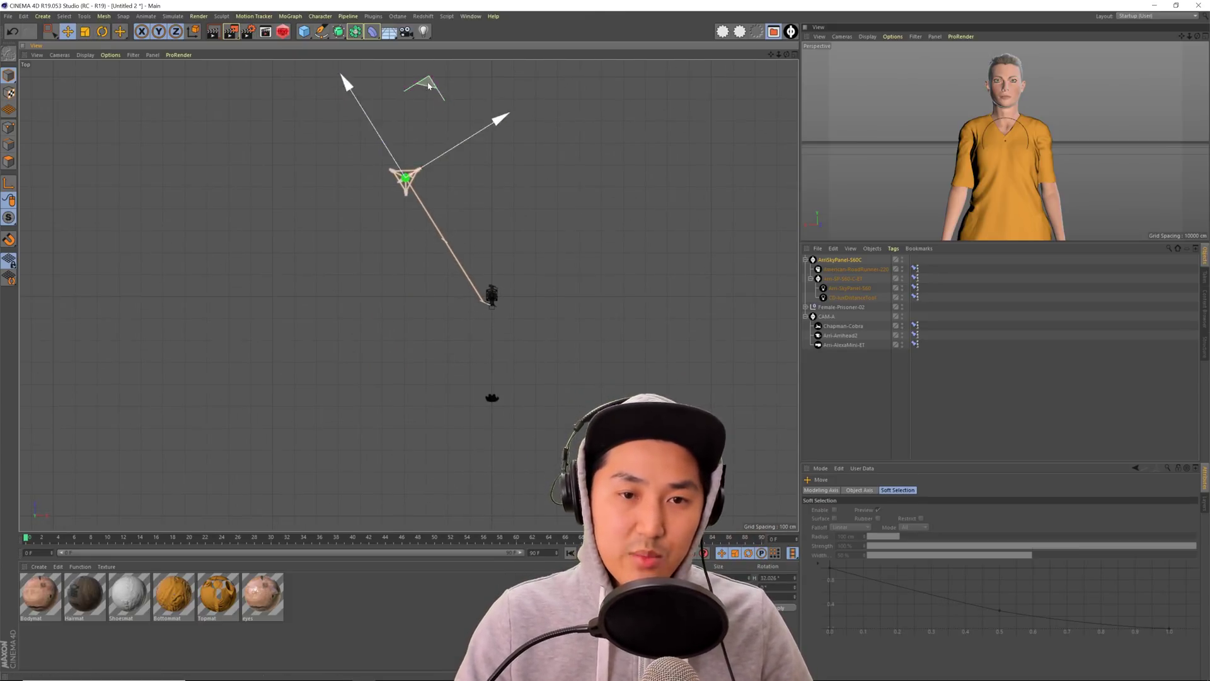
{"action": "left_click_drag", "start_coordinate": [430, 88], "coordinate": [436, 181]}
{"action": "scroll", "coordinate": [521, 389], "scroll_direction": "up", "scroll_amount": 3}
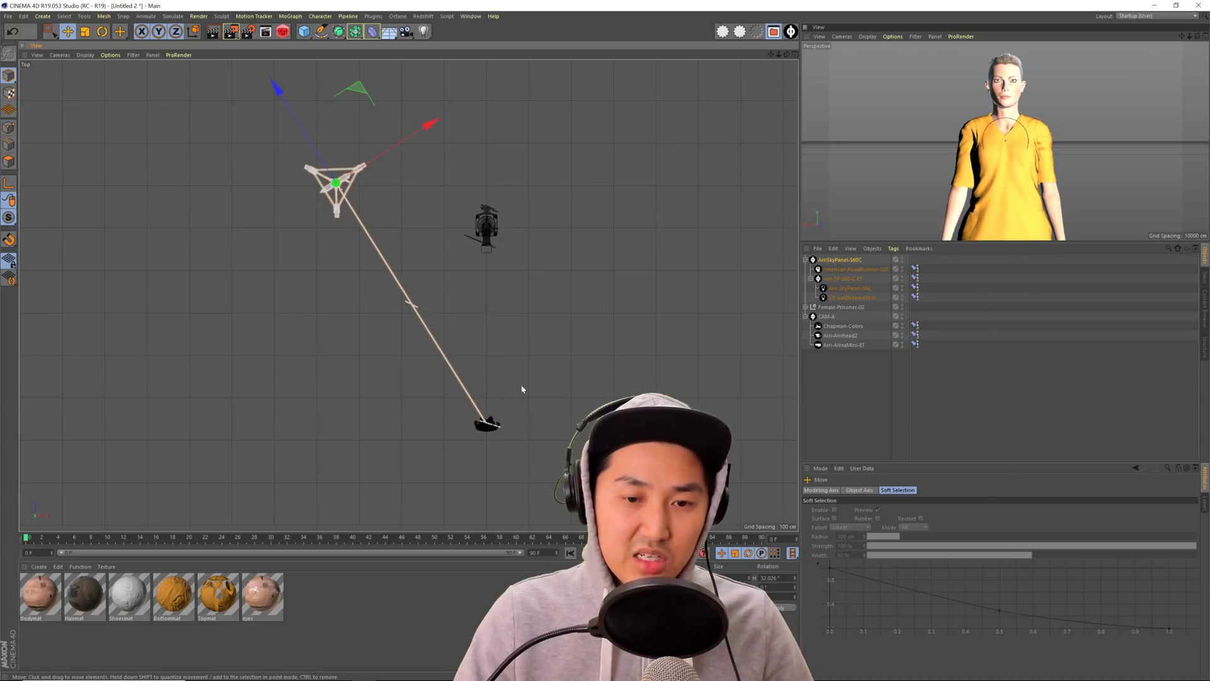
{"action": "middle_click_drag", "start_coordinate": [478, 431], "coordinate": [510, 434], "text": "alt"}
{"action": "left_click_drag", "start_coordinate": [395, 99], "coordinate": [391, 101]}
{"action": "middle_click", "coordinate": [397, 110]}
{"action": "middle_click", "coordinate": [289, 154]}
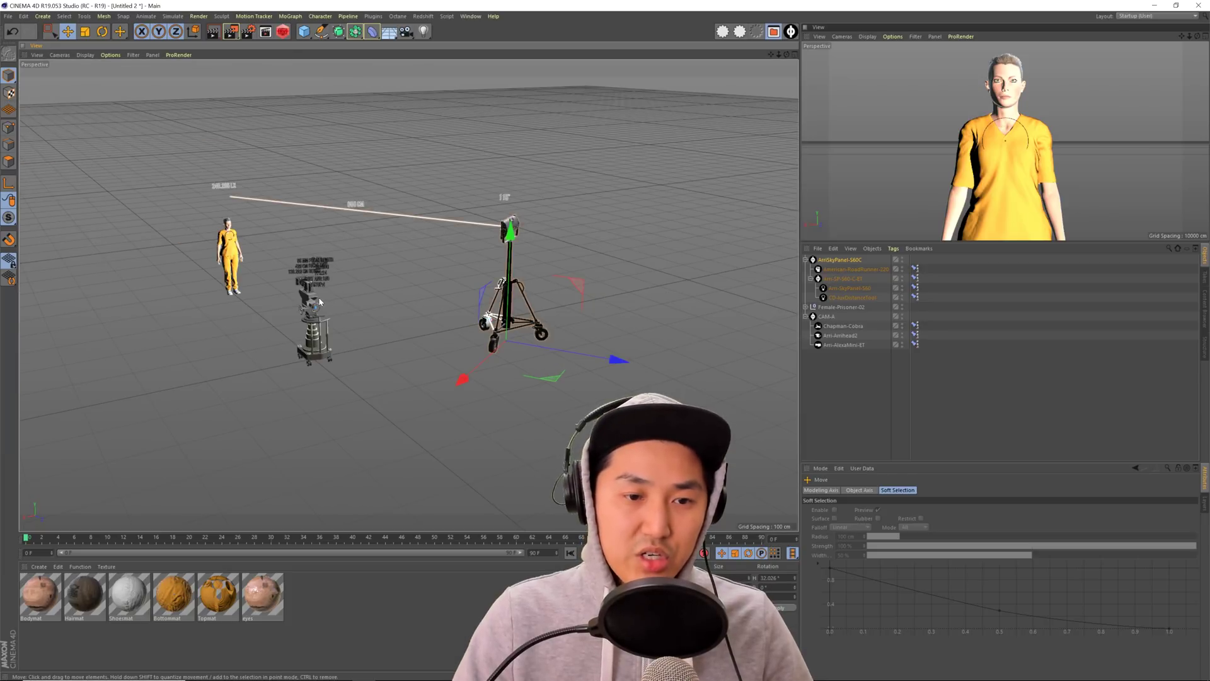
- Tilt the SkyPanel lamp downward so its beam line points at the character's chest
{"action": "left_click_drag", "start_coordinate": [367, 269], "coordinate": [413, 256], "text": "alt"}
{"action": "middle_click_drag", "start_coordinate": [140, 288], "coordinate": [408, 294], "text": "alt"}
{"action": "scroll", "coordinate": [260, 312], "scroll_direction": "up", "scroll_amount": 3}
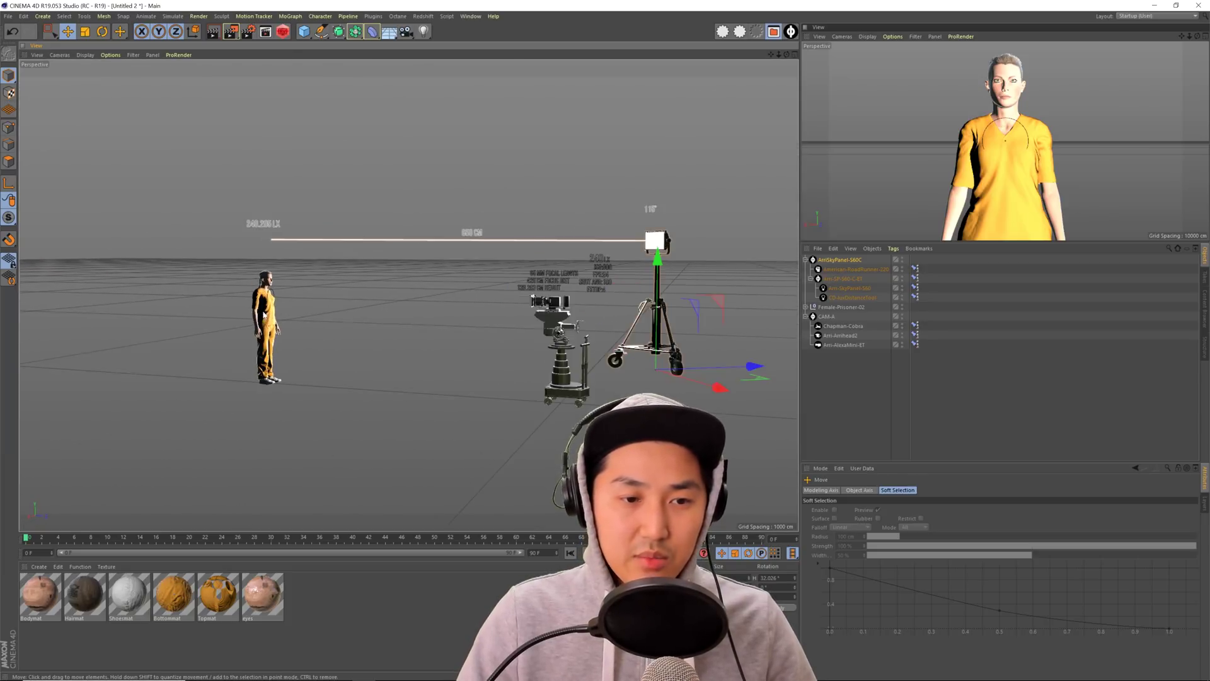
{"action": "middle_click_drag", "start_coordinate": [266, 313], "coordinate": [199, 313], "text": "alt"}
{"action": "left_click_drag", "start_coordinate": [199, 314], "coordinate": [117, 319], "text": "alt"}
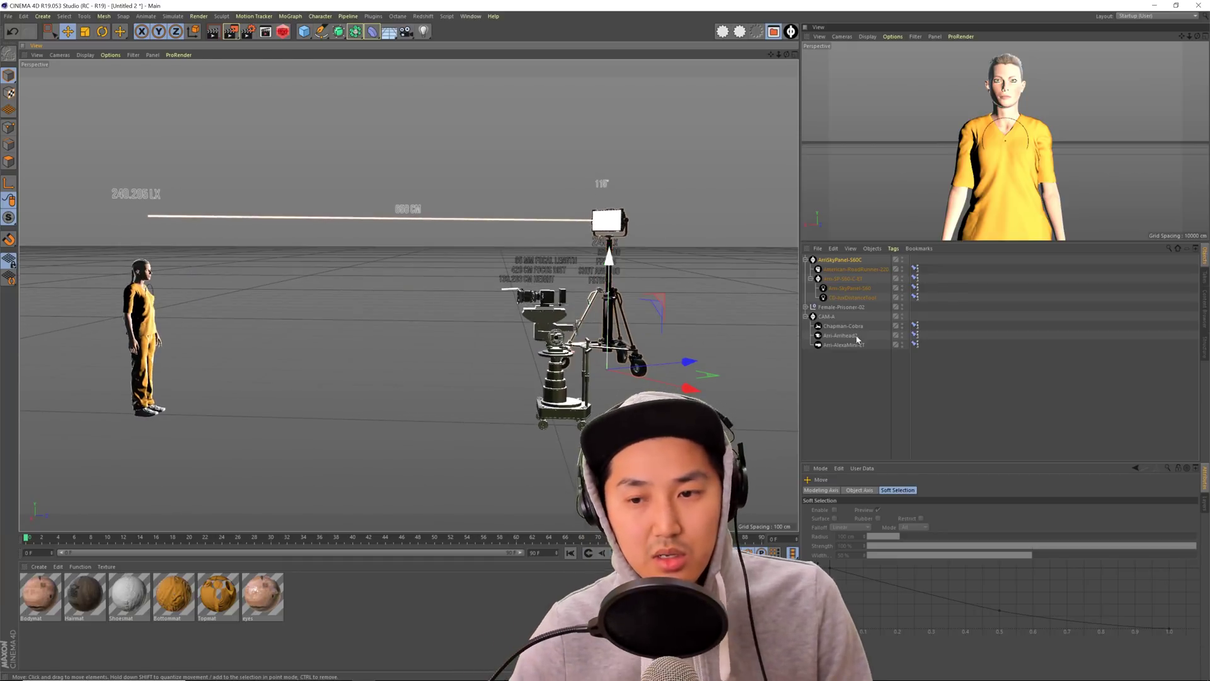
{"action": "left_click", "coordinate": [850, 289]}
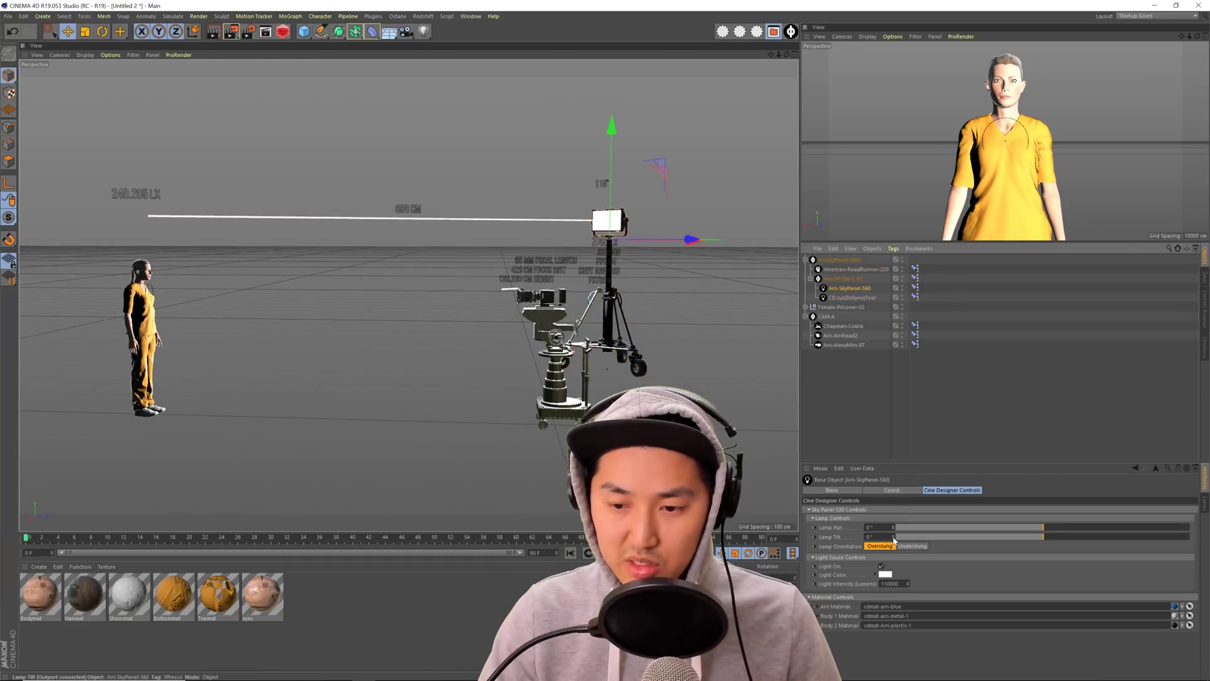
{"action": "left_click_drag", "start_coordinate": [893, 540], "coordinate": [899, 536]}
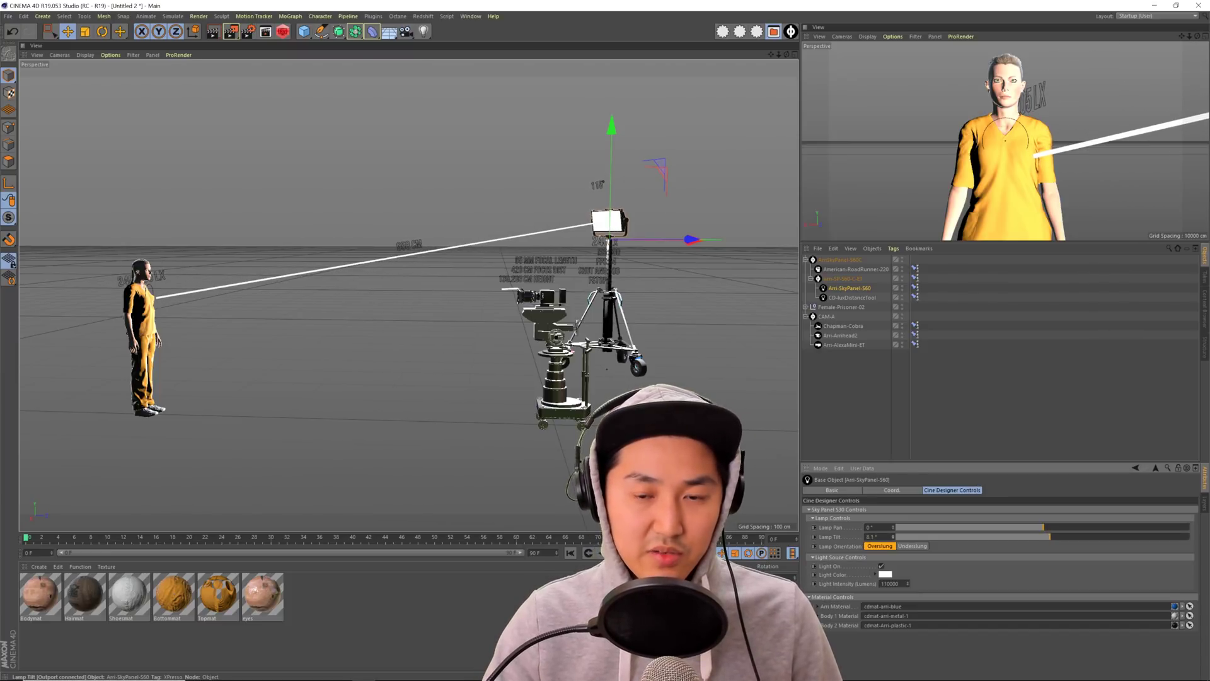
- Try shorter subject distances on the SkyPanel's lux distance tool, then set the distance to 662 cm, reaching the character
{"action": "left_click", "coordinate": [852, 297]}
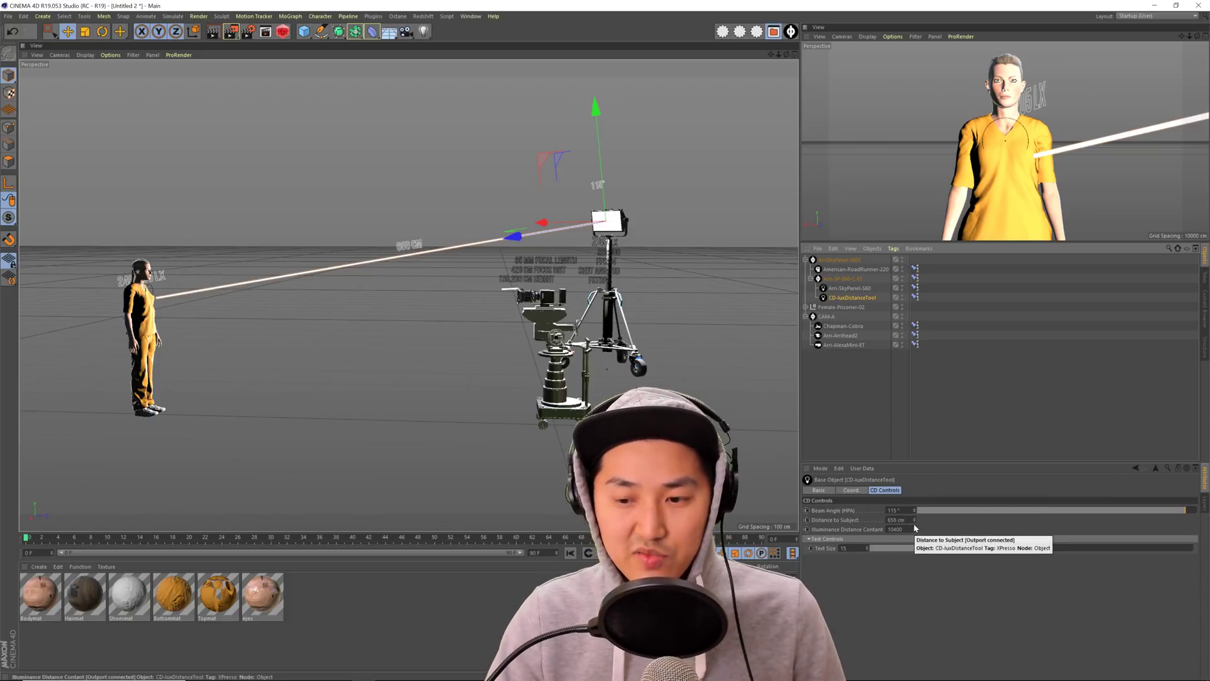
{"action": "left_click_drag", "start_coordinate": [914, 519], "coordinate": [914, 558]}
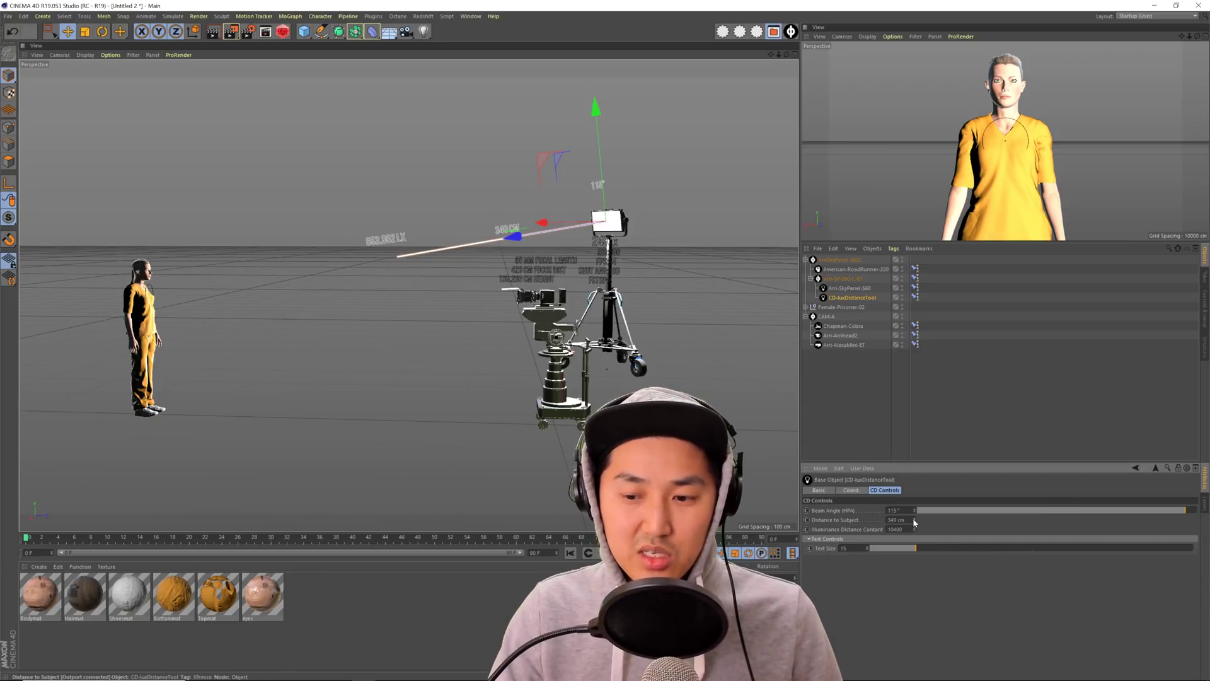
{"action": "left_click_drag", "start_coordinate": [913, 519], "coordinate": [913, 449]}
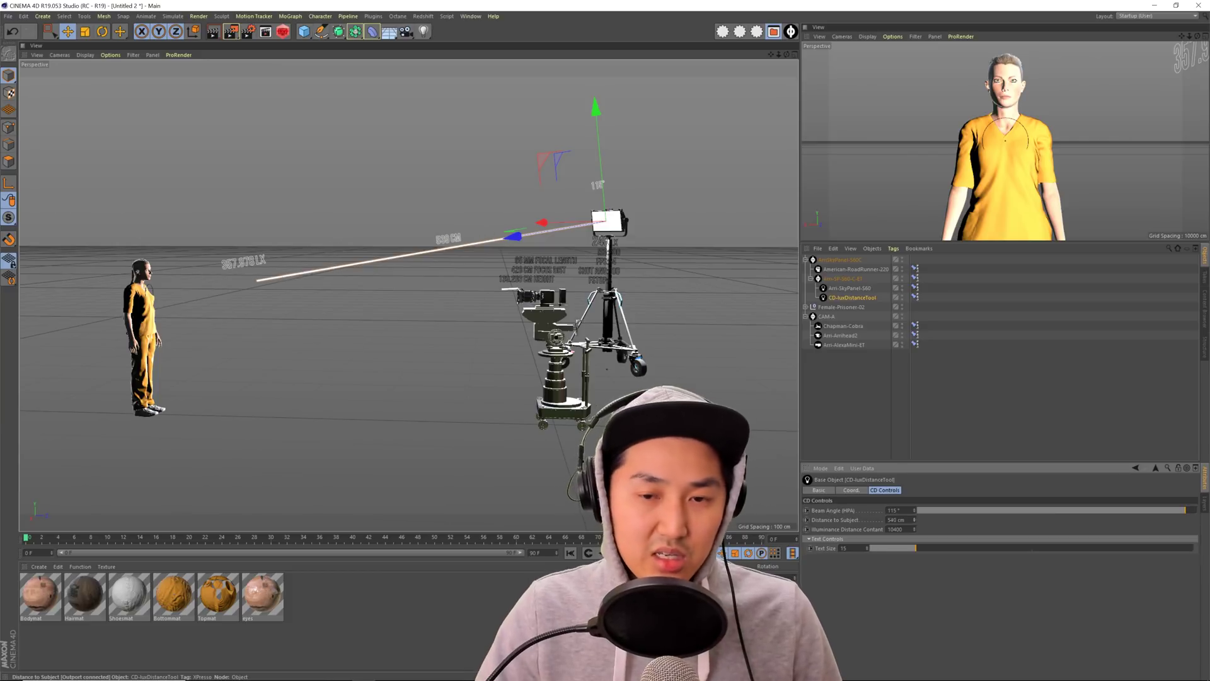
{"action": "left_click_drag", "start_coordinate": [913, 517], "coordinate": [914, 509]}
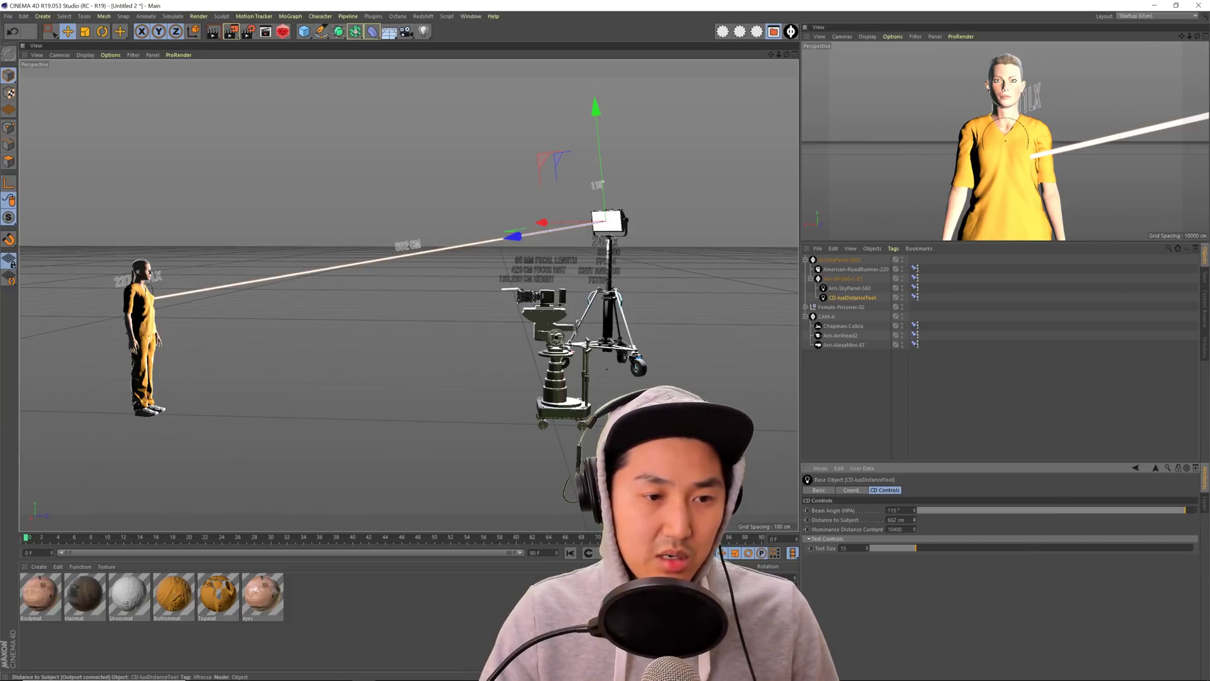
{"action": "left_click", "coordinate": [897, 407]}
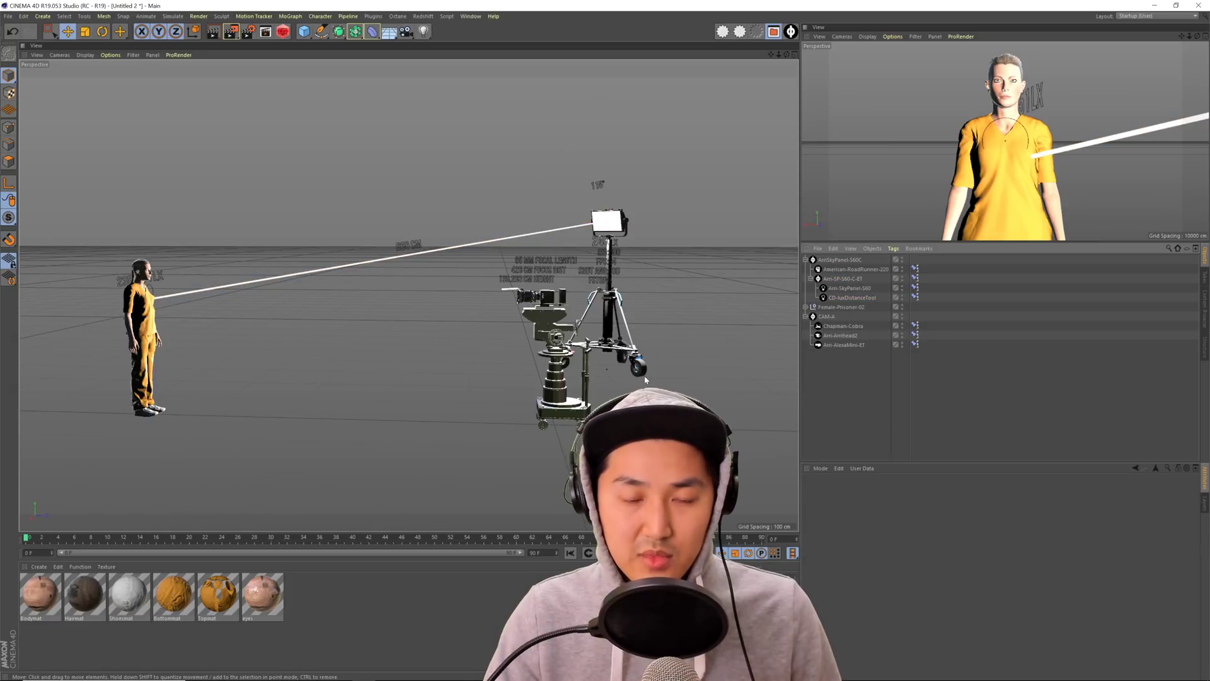
- Add a plane as the floor and enlarge it to about 1266 by 1410 cm beneath the character, camera and light
{"action": "left_click_drag", "start_coordinate": [408, 295], "coordinate": [472, 303], "text": "alt"}
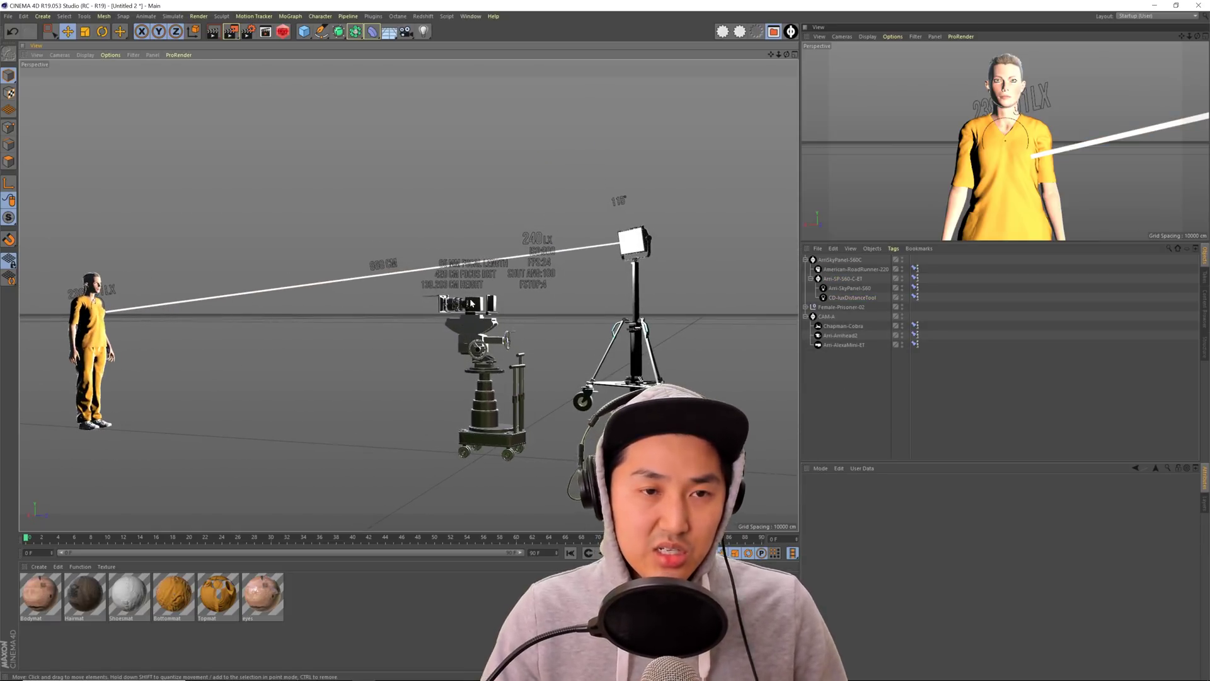
{"action": "left_click_drag", "start_coordinate": [303, 31], "coordinate": [334, 77]}
{"action": "left_click", "coordinate": [376, 63]}
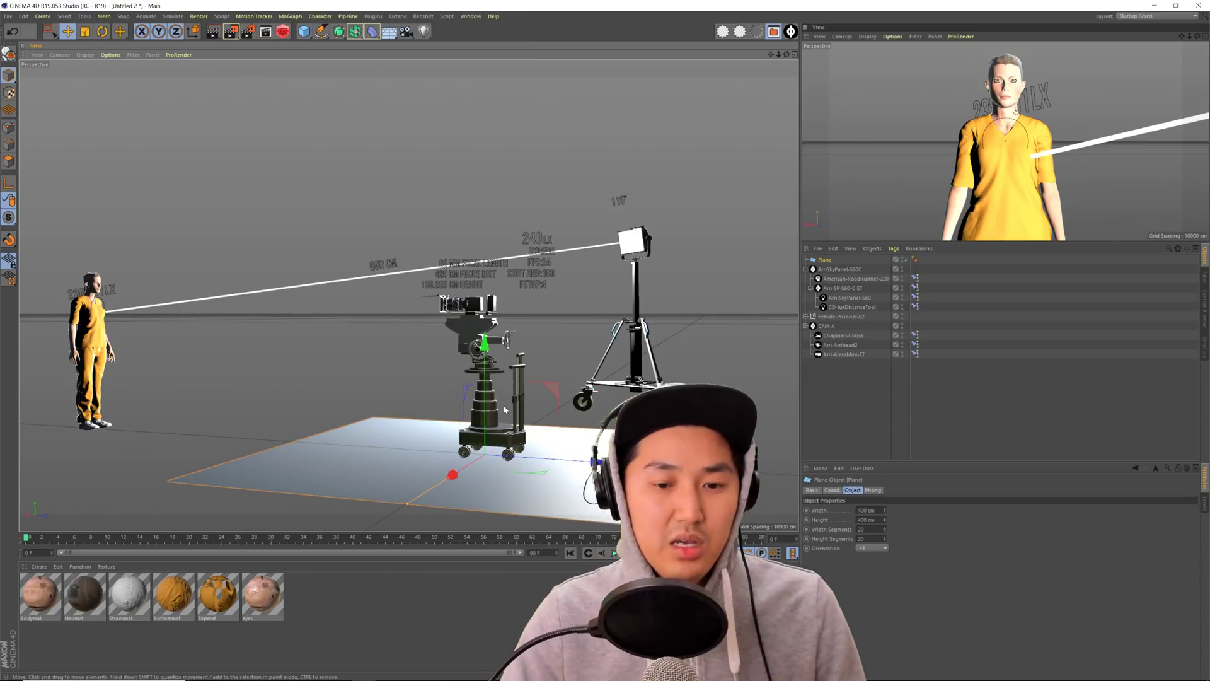
{"action": "left_click_drag", "start_coordinate": [492, 303], "coordinate": [441, 378], "text": "alt"}
{"action": "scroll", "coordinate": [470, 340], "scroll_direction": "down", "scroll_amount": 3}
{"action": "left_click_drag", "start_coordinate": [406, 417], "coordinate": [772, 492]}
{"action": "left_click_drag", "start_coordinate": [429, 381], "coordinate": [503, 315], "text": "alt"}
{"action": "left_click_drag", "start_coordinate": [584, 325], "coordinate": [222, 400], "text": "alt"}
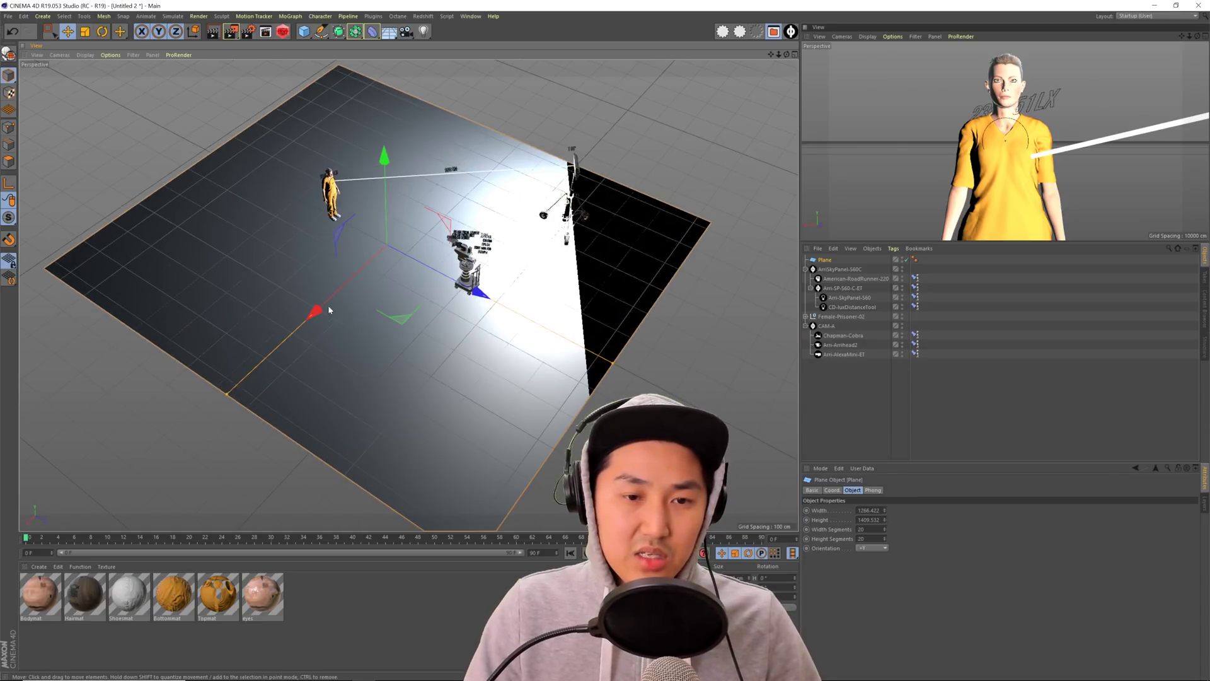
{"action": "right_click_drag", "start_coordinate": [328, 305], "coordinate": [433, 296], "text": "alt"}
{"action": "left_click_drag", "start_coordinate": [432, 297], "coordinate": [444, 227], "text": "alt"}
{"action": "middle_click_drag", "start_coordinate": [444, 227], "coordinate": [428, 325], "text": "alt"}
{"action": "right_click_drag", "start_coordinate": [428, 324], "coordinate": [466, 323], "text": "alt"}
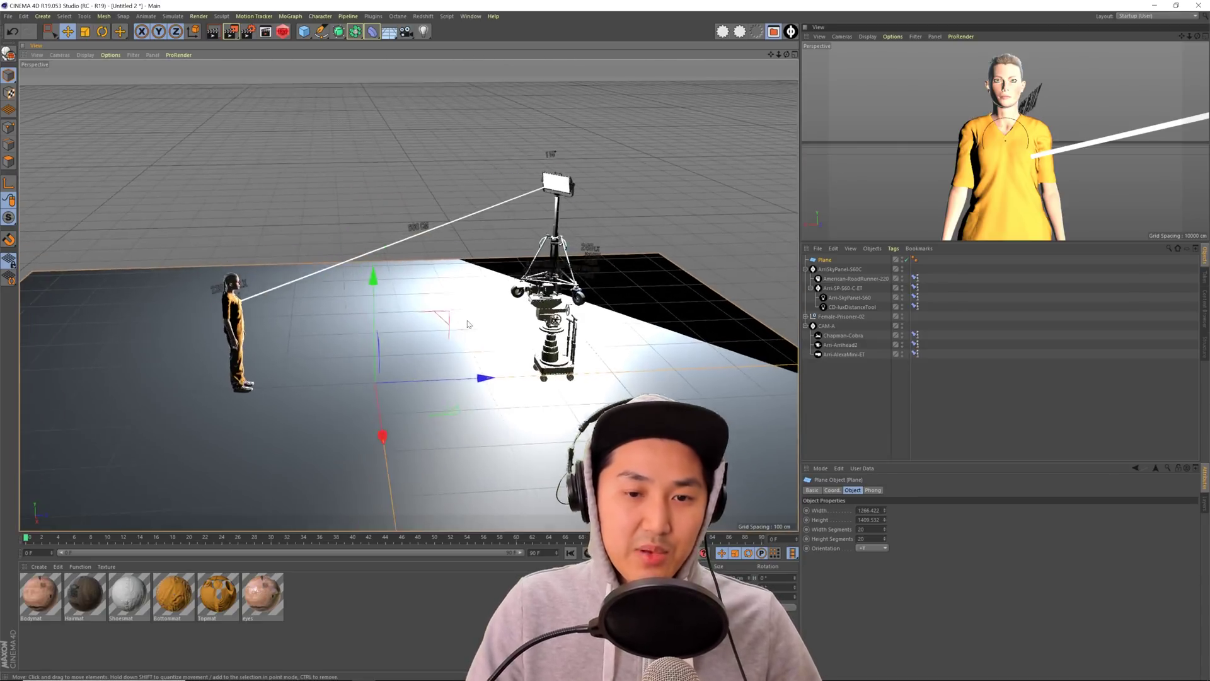
- Load the wood-floor-02 material from the Physical-SD-Materials presets into the scene
{"action": "left_click_drag", "start_coordinate": [467, 323], "coordinate": [458, 307], "text": "alt"}
{"action": "key", "text": "shift+F8"}
{"action": "left_click", "coordinate": [184, 238]}
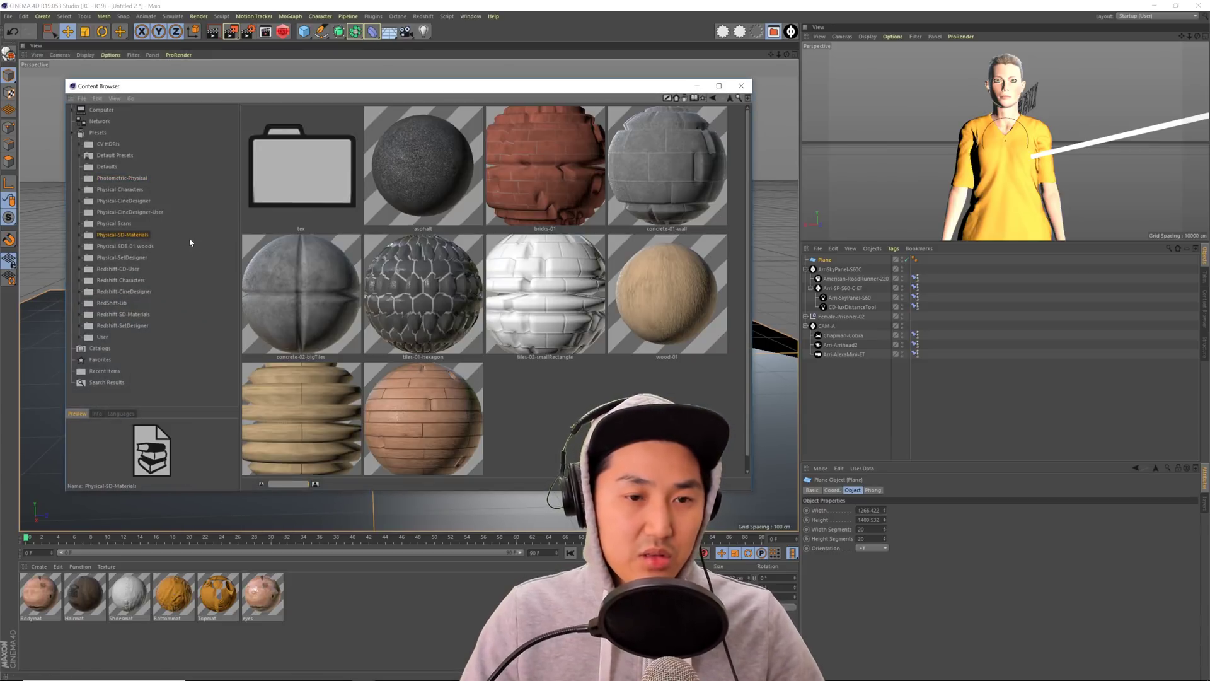
{"action": "double_click", "coordinate": [420, 409]}
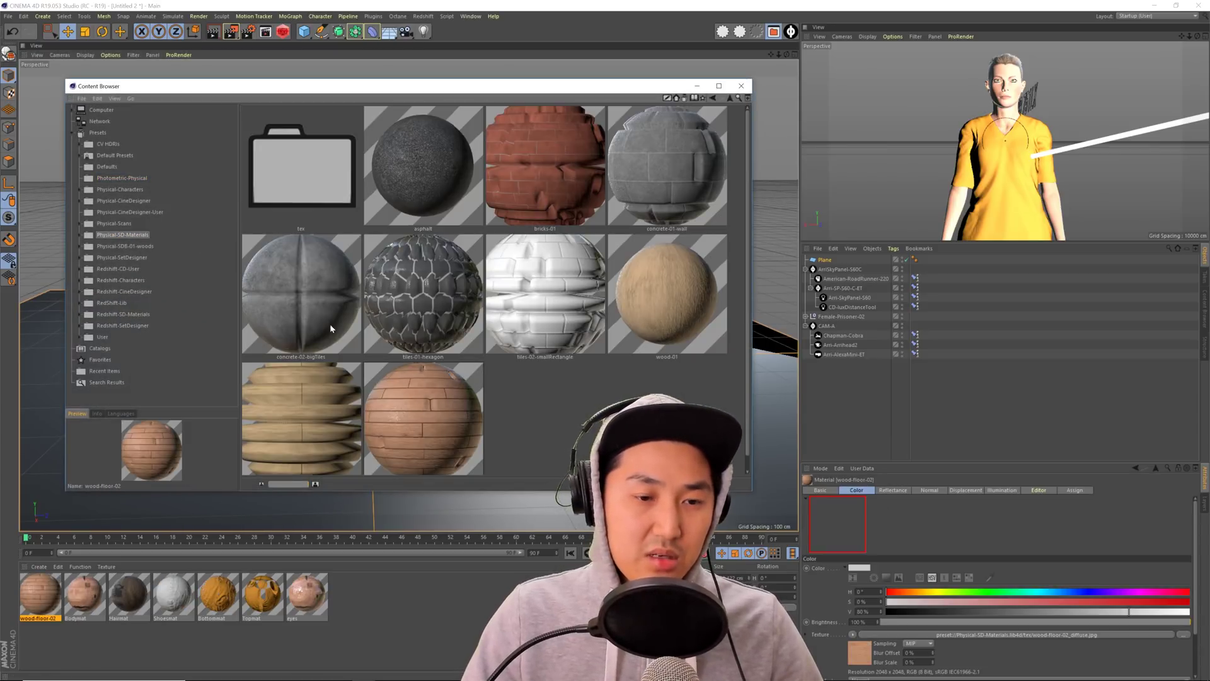
- Add the SD-Wall-01 wall from the Physical-SetDesigner presets to the scene
{"action": "left_click", "coordinate": [131, 257]}
{"action": "scroll", "coordinate": [481, 358], "scroll_direction": "down", "scroll_amount": 5}
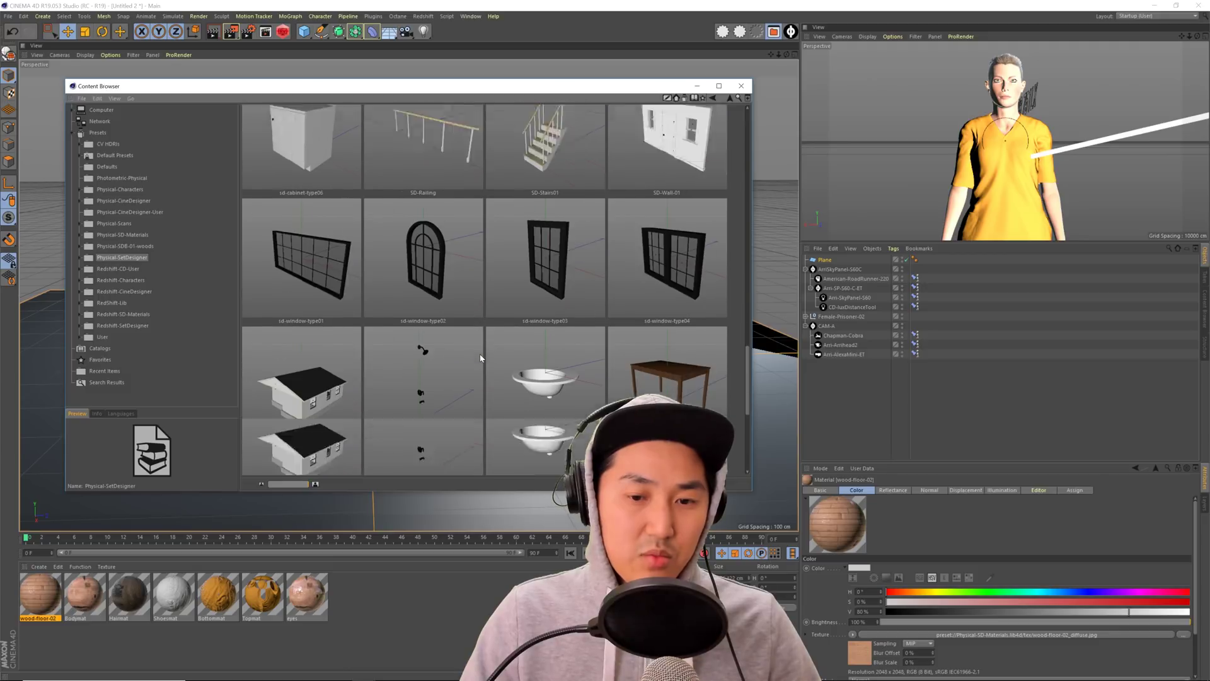
{"action": "scroll", "coordinate": [481, 358], "scroll_direction": "down", "scroll_amount": 4}
{"action": "scroll", "coordinate": [437, 381], "scroll_direction": "up", "scroll_amount": 3}
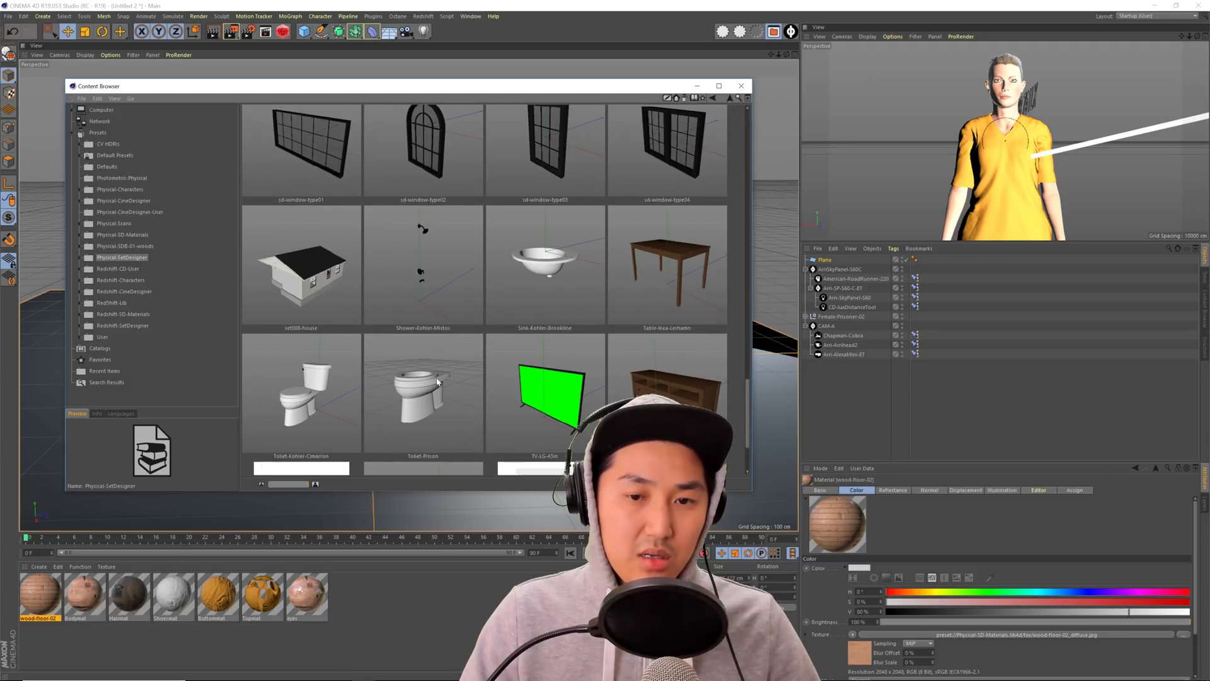
{"action": "double_click", "coordinate": [662, 246]}
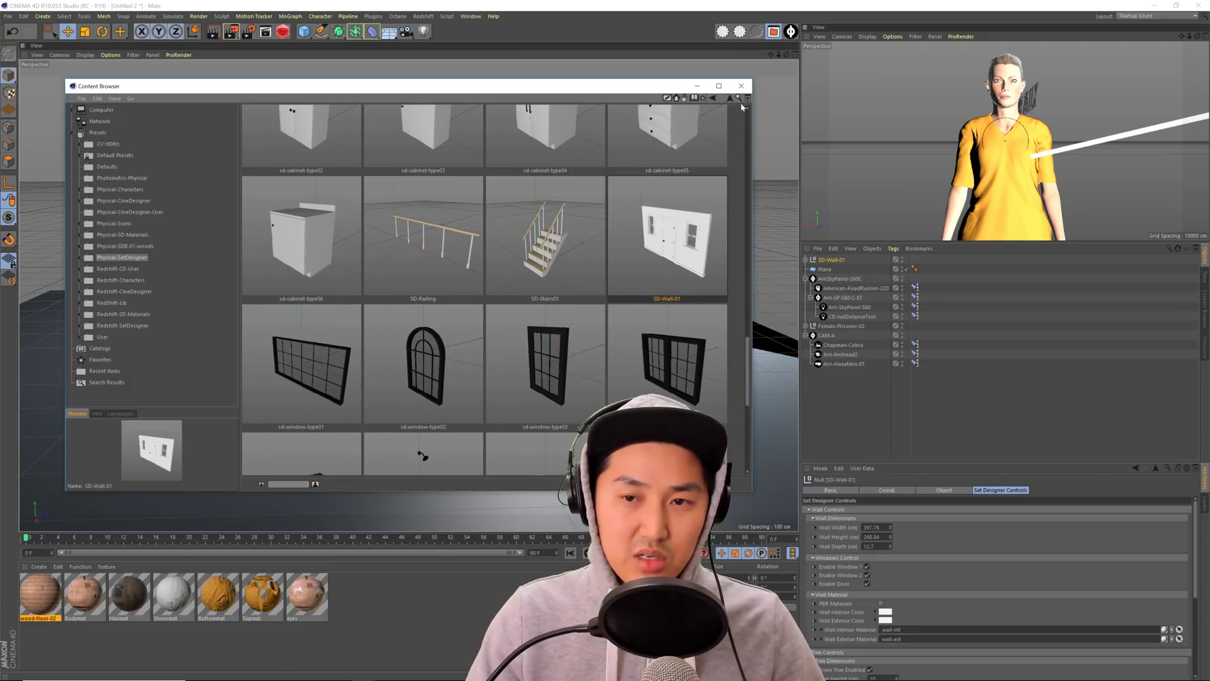
{"action": "left_click", "coordinate": [740, 85]}
- Move the wall back along the floor until it stands behind the character as a backdrop
{"action": "left_click_drag", "start_coordinate": [650, 357], "coordinate": [205, 360]}
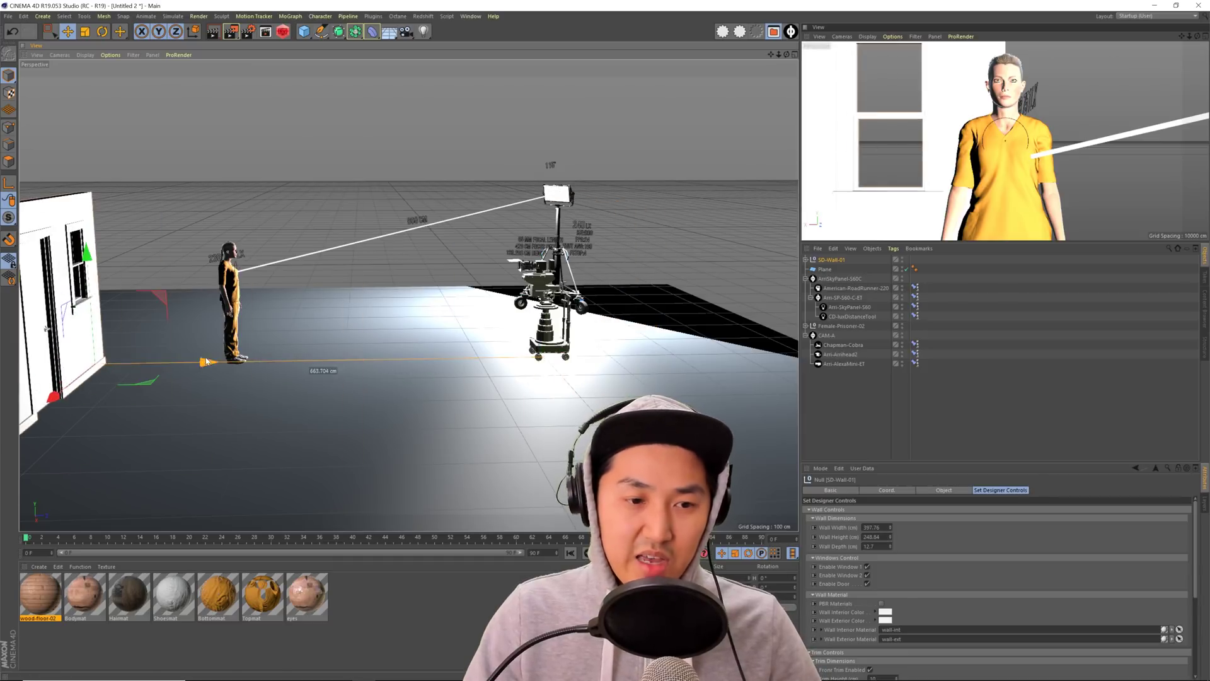
{"action": "middle_click_drag", "start_coordinate": [265, 350], "coordinate": [344, 334], "text": "alt"}
{"action": "left_click_drag", "start_coordinate": [344, 334], "coordinate": [275, 353], "text": "alt"}
{"action": "left_click_drag", "start_coordinate": [185, 330], "coordinate": [279, 303]}
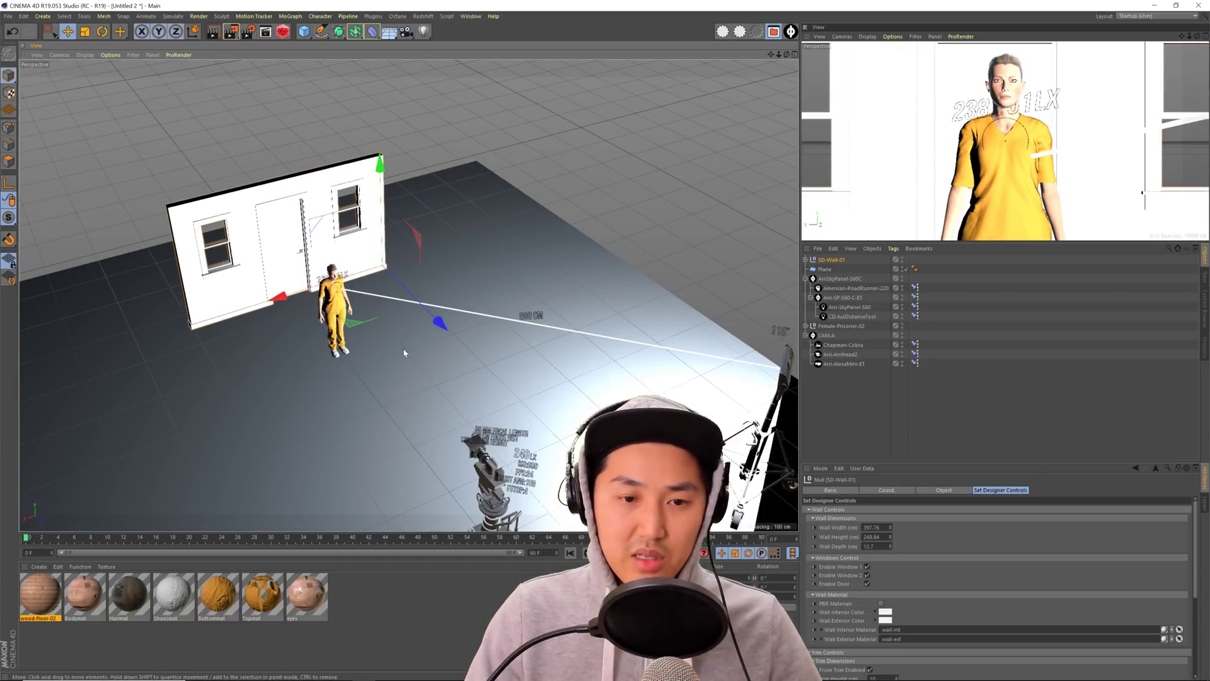
{"action": "left_click_drag", "start_coordinate": [437, 323], "coordinate": [504, 252]}
- Apply the wood-floor-02 material to the floor plane and set its texture projection to Cubic
{"action": "left_click_drag", "start_coordinate": [44, 600], "coordinate": [924, 269]}
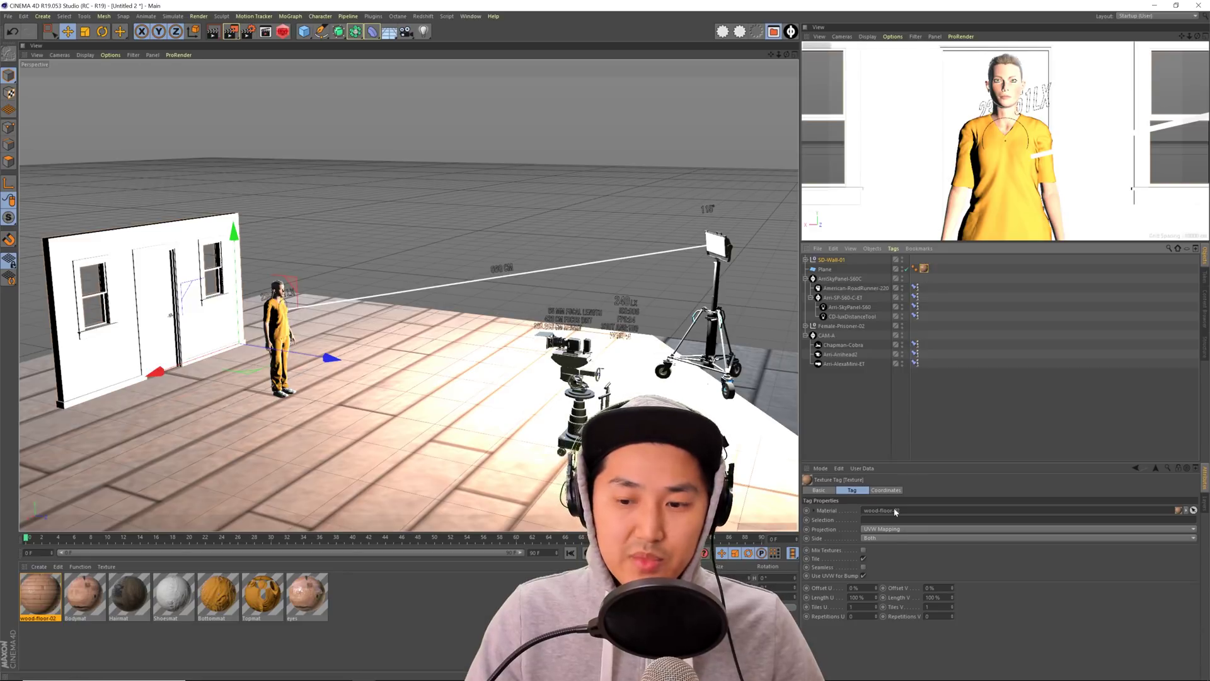
{"action": "left_click", "coordinate": [889, 528]}
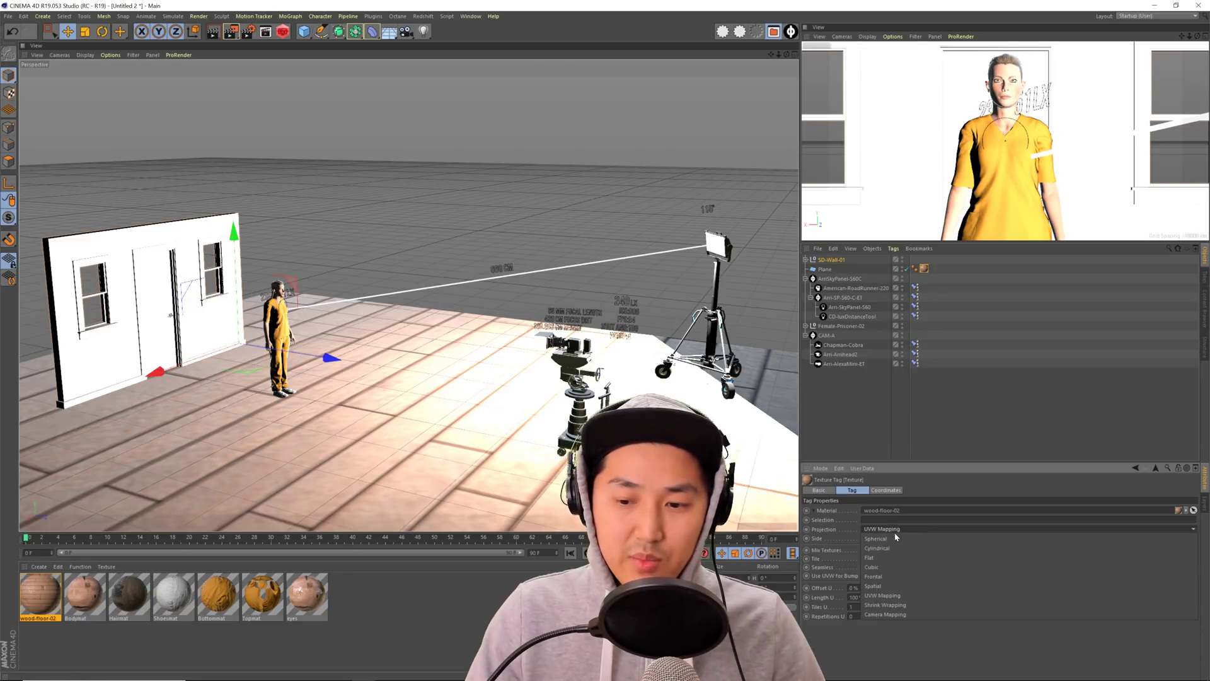
{"action": "left_click", "coordinate": [889, 567]}
{"action": "left_click", "coordinate": [845, 431]}
{"action": "left_click_drag", "start_coordinate": [466, 380], "coordinate": [526, 390], "text": "alt"}
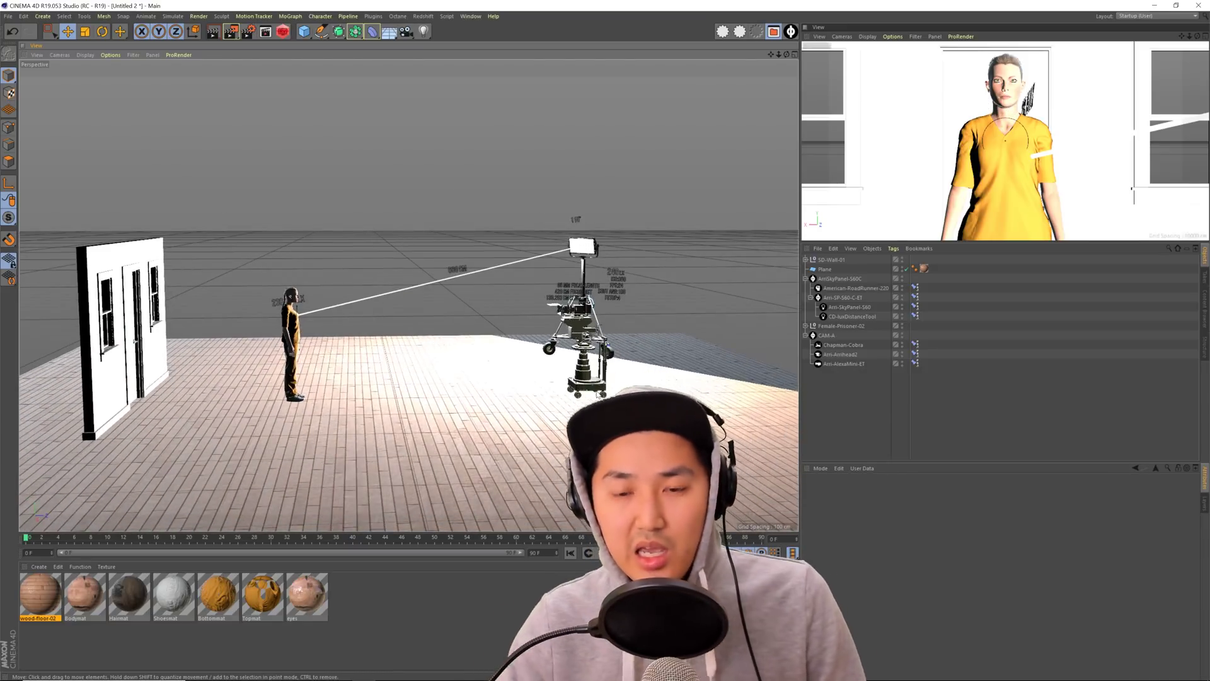
- Set the small camera view framing the character as the render view
{"action": "left_click", "coordinate": [819, 36]}
{"action": "left_click", "coordinate": [831, 52]}
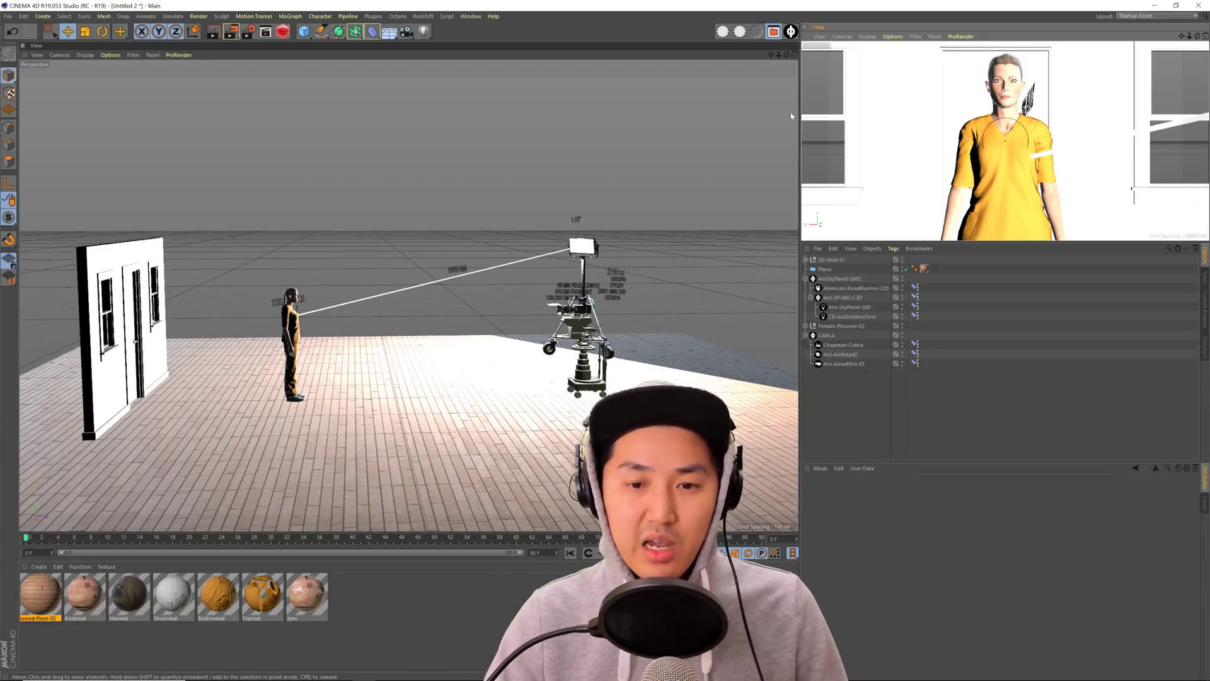
{"action": "left_click_drag", "start_coordinate": [592, 353], "coordinate": [565, 317], "text": "alt"}
{"action": "middle_click_drag", "start_coordinate": [566, 330], "coordinate": [572, 342], "text": "alt"}
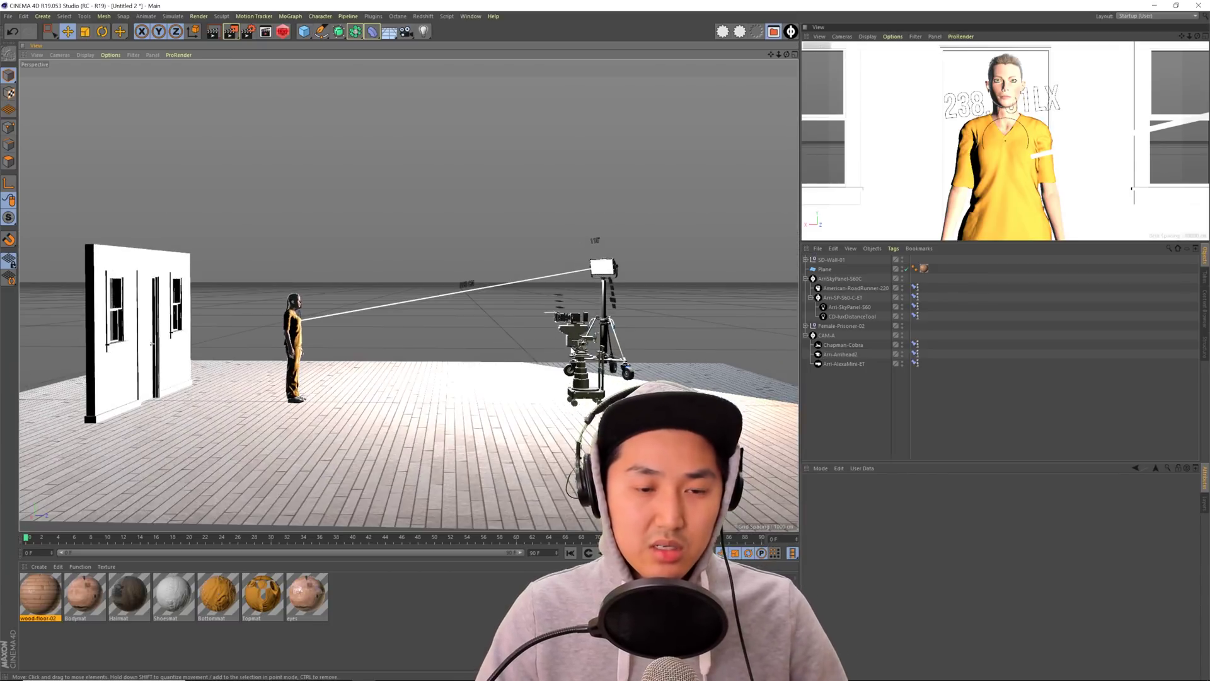
- Add the XRite-ColorCheckerClassic chart with its probe spheres from the Physical-CineDesigner presets
{"action": "key", "text": "shift+F8"}
{"action": "scroll", "coordinate": [537, 302], "scroll_direction": "down", "scroll_amount": 3}
{"action": "scroll", "coordinate": [533, 309], "scroll_direction": "down", "scroll_amount": 1}
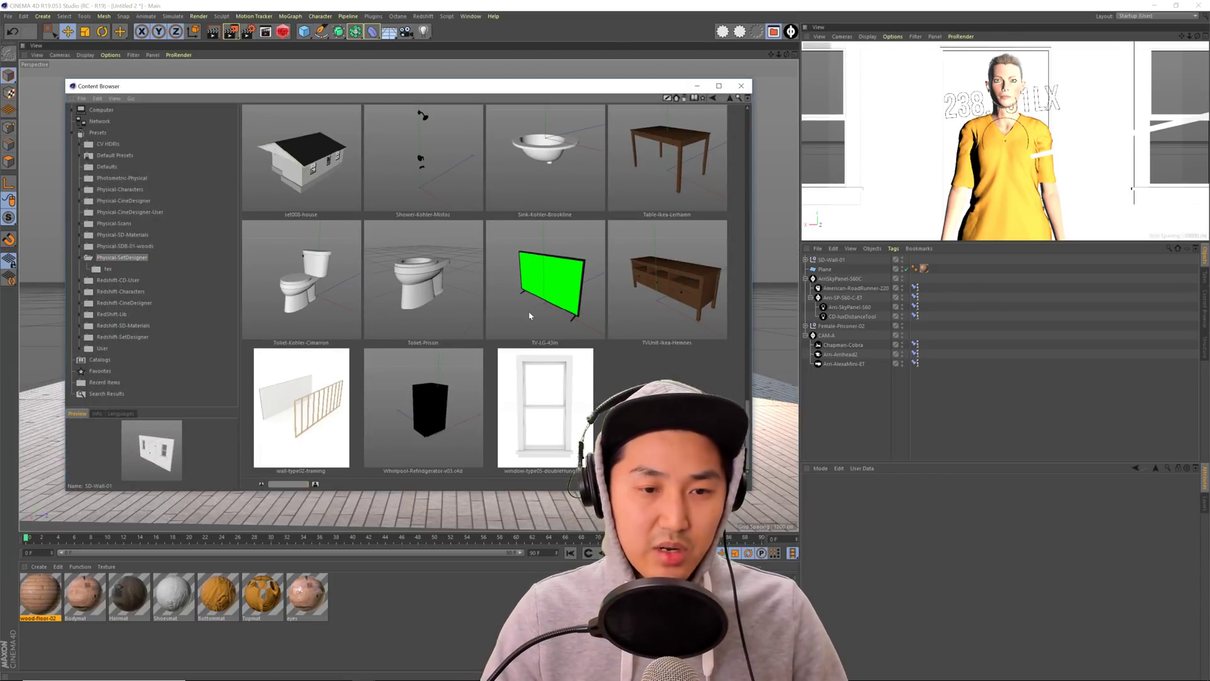
{"action": "left_click", "coordinate": [150, 202]}
{"action": "scroll", "coordinate": [657, 300], "scroll_direction": "down", "scroll_amount": 5}
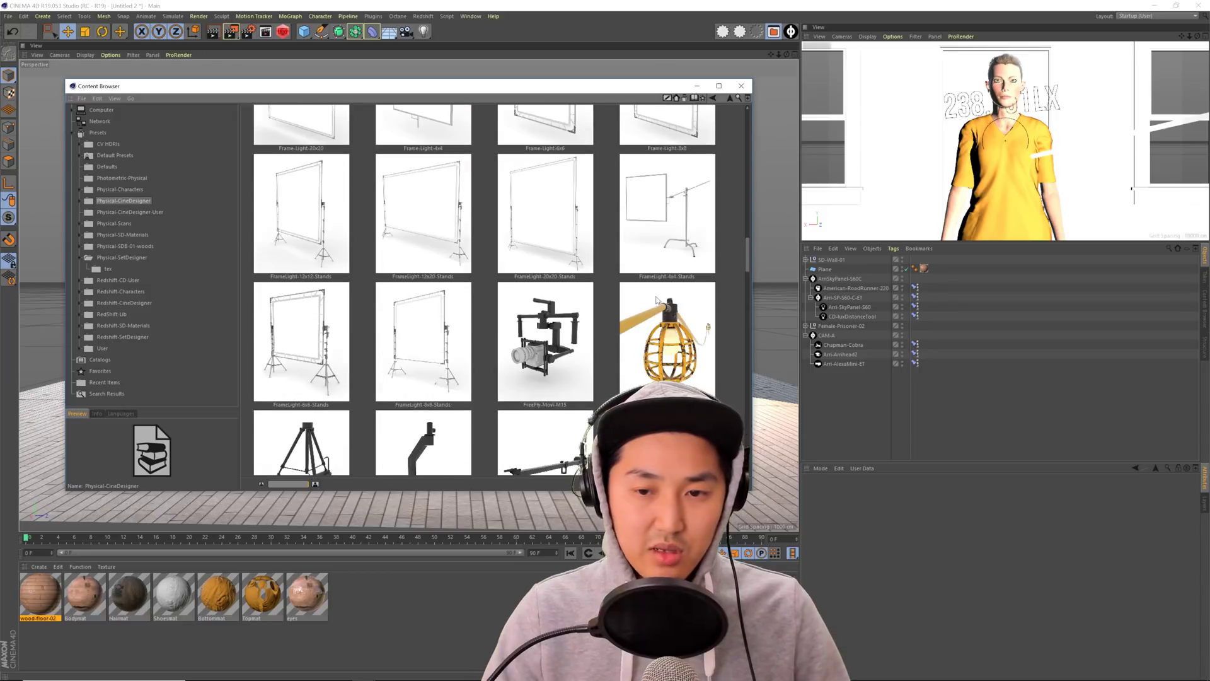
{"action": "left_click_drag", "start_coordinate": [747, 258], "coordinate": [761, 484]}
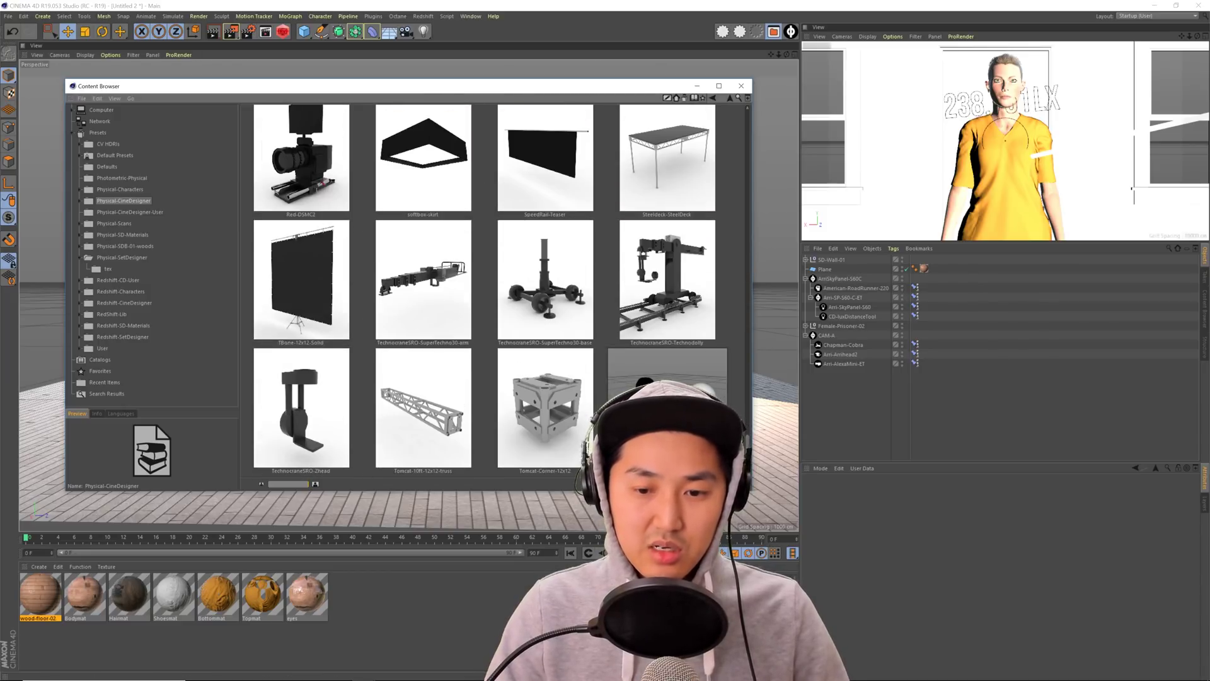
{"action": "double_click", "coordinate": [666, 407]}
{"action": "left_click", "coordinate": [741, 86]}
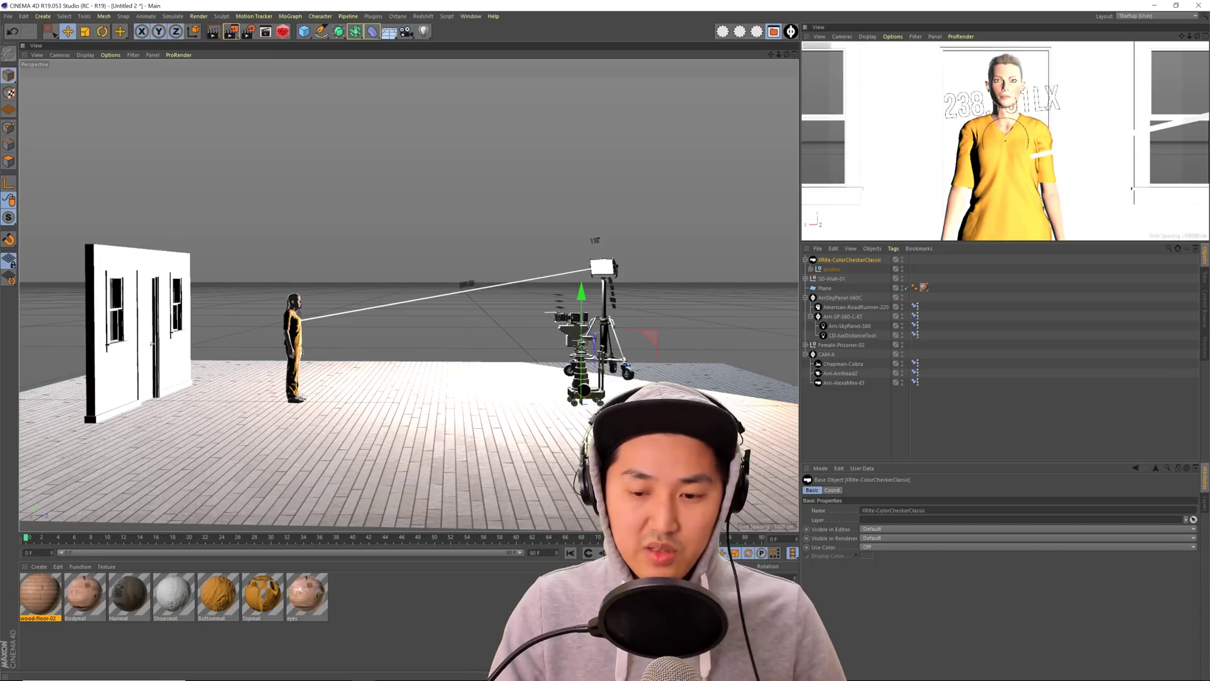
- Move the color checker across the floor from the camera to just in front of the character
{"action": "left_click_drag", "start_coordinate": [507, 335], "coordinate": [266, 326]}
{"action": "right_click_drag", "start_coordinate": [282, 327], "coordinate": [346, 315], "text": "alt"}
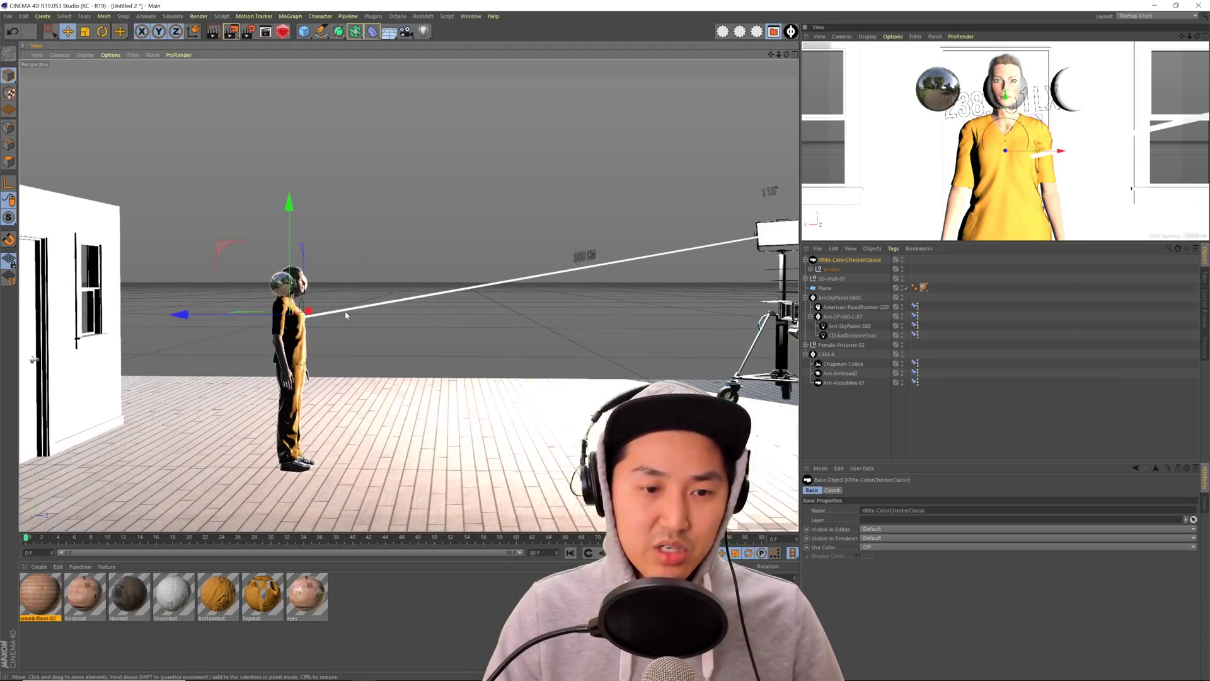
{"action": "left_click_drag", "start_coordinate": [346, 315], "coordinate": [263, 327], "text": "alt"}
{"action": "left_click_drag", "start_coordinate": [220, 285], "coordinate": [230, 292]}
{"action": "left_click_drag", "start_coordinate": [341, 319], "coordinate": [294, 319], "text": "alt"}
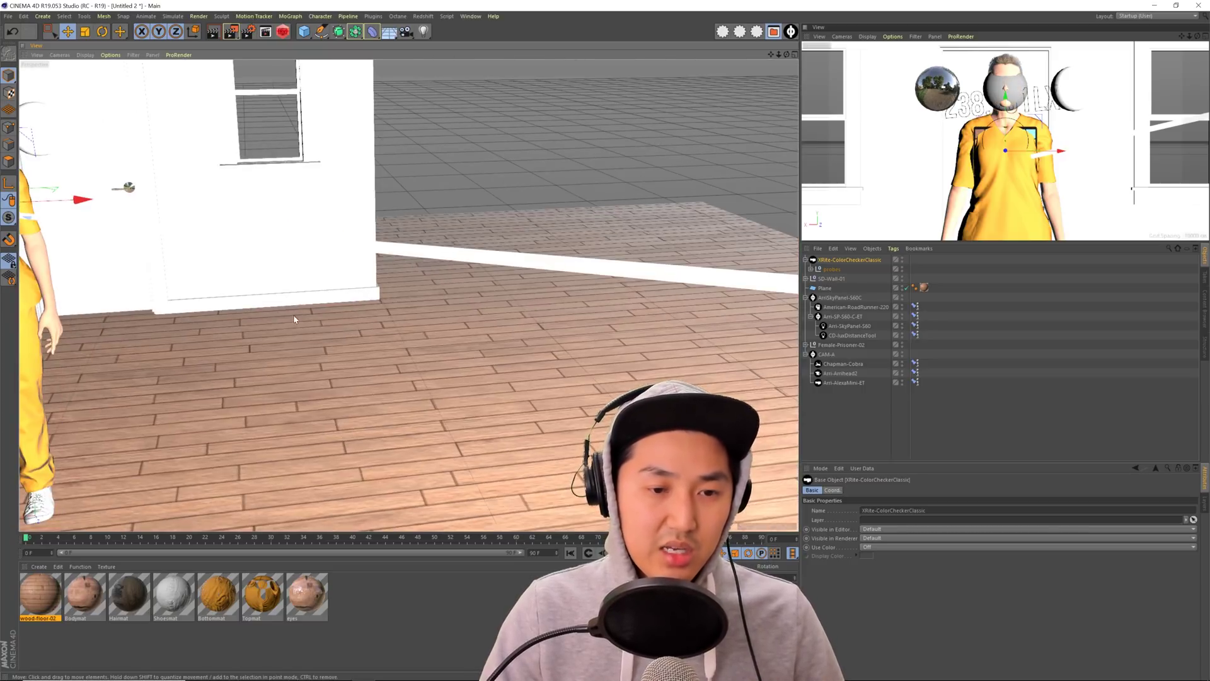
- Shift the color checker sideways beside the character and raise it so the probe spheres sit around head height
{"action": "middle_click_drag", "start_coordinate": [145, 265], "coordinate": [276, 281], "text": "alt"}
{"action": "left_click_drag", "start_coordinate": [276, 281], "coordinate": [309, 291], "text": "alt"}
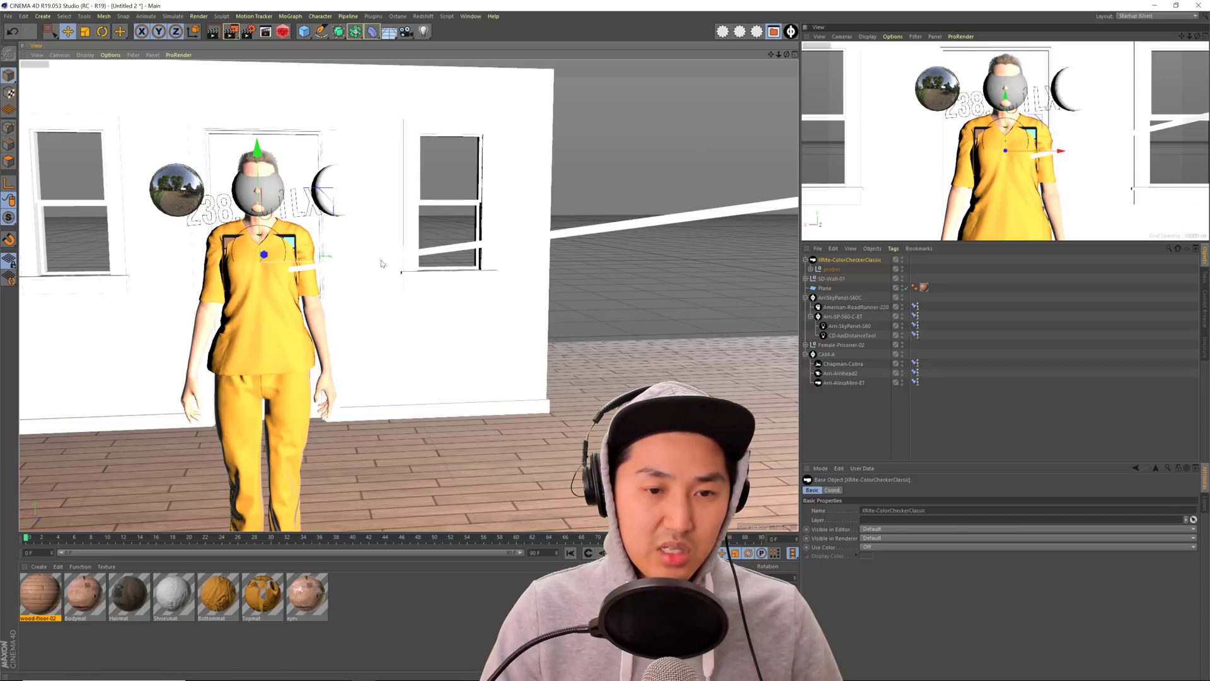
{"action": "left_click_drag", "start_coordinate": [372, 264], "coordinate": [501, 263]}
{"action": "left_click_drag", "start_coordinate": [236, 297], "coordinate": [259, 296], "text": "alt"}
{"action": "middle_click_drag", "start_coordinate": [287, 299], "coordinate": [298, 328], "text": "alt"}
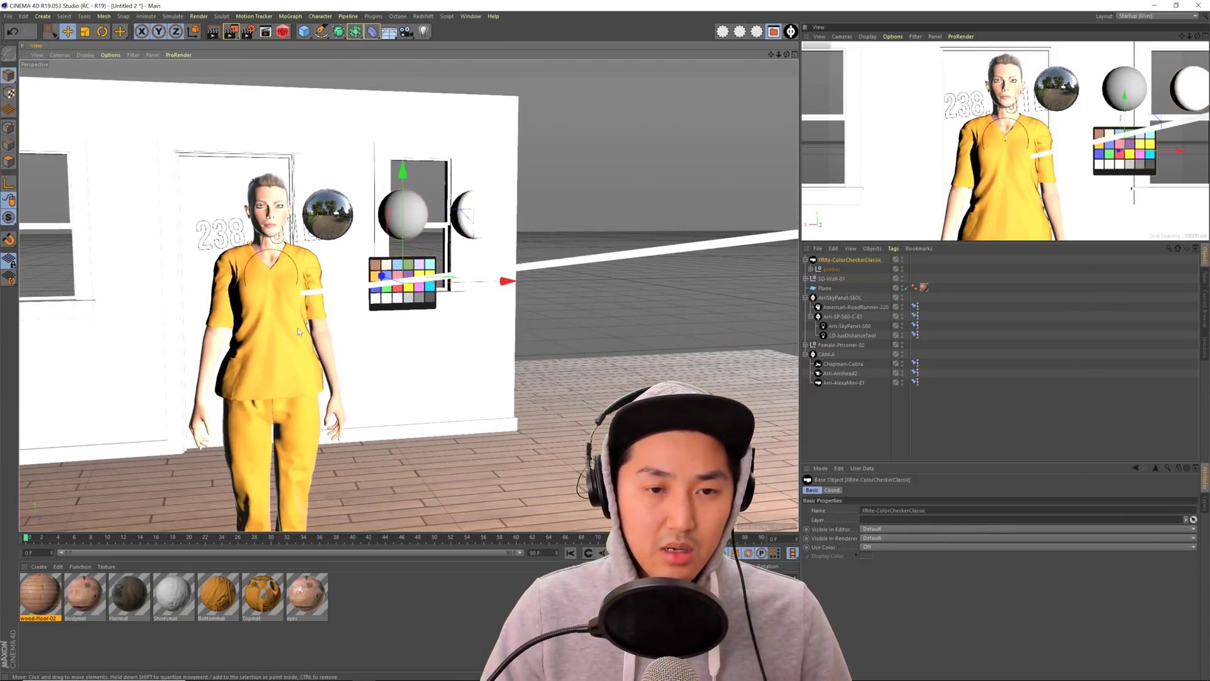
{"action": "mouse_move", "coordinate": [405, 175]}
{"action": "left_mouse_down"}
{"action": "mouse_move", "coordinate": [405, 144]}
{"action": "mouse_move", "coordinate": [405, 158]}
{"action": "left_mouse_up"}
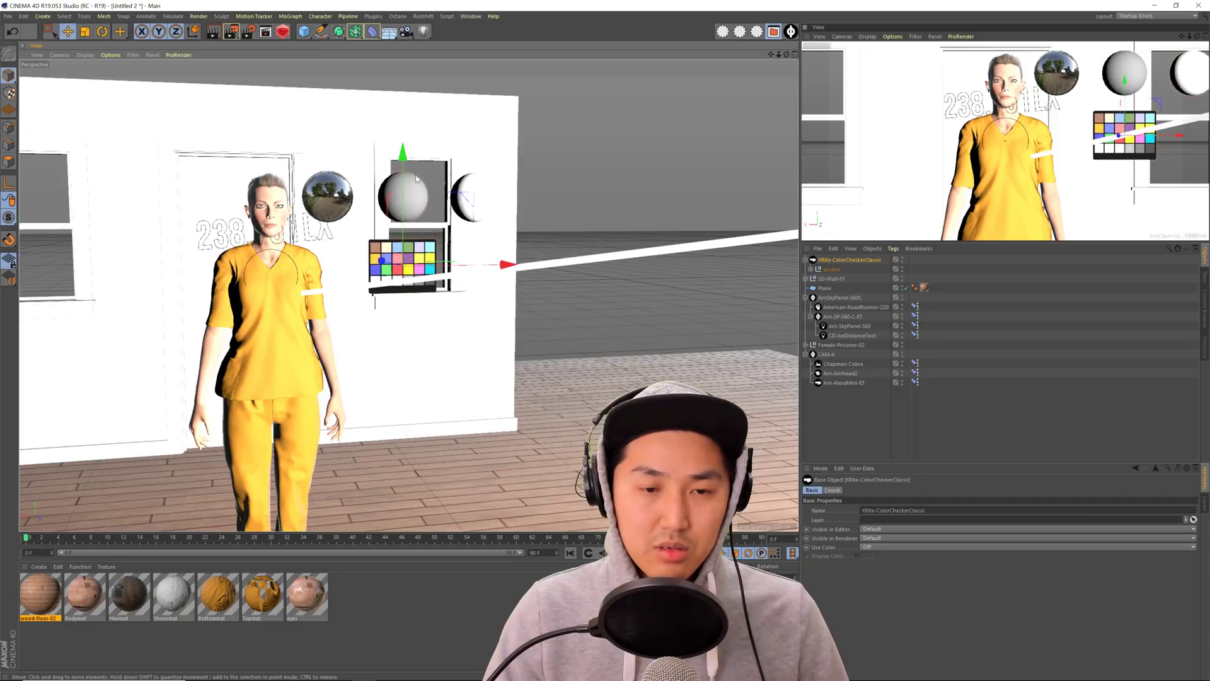
{"action": "left_click_drag", "start_coordinate": [495, 265], "coordinate": [482, 270]}
{"action": "left_click_drag", "start_coordinate": [482, 270], "coordinate": [508, 265]}
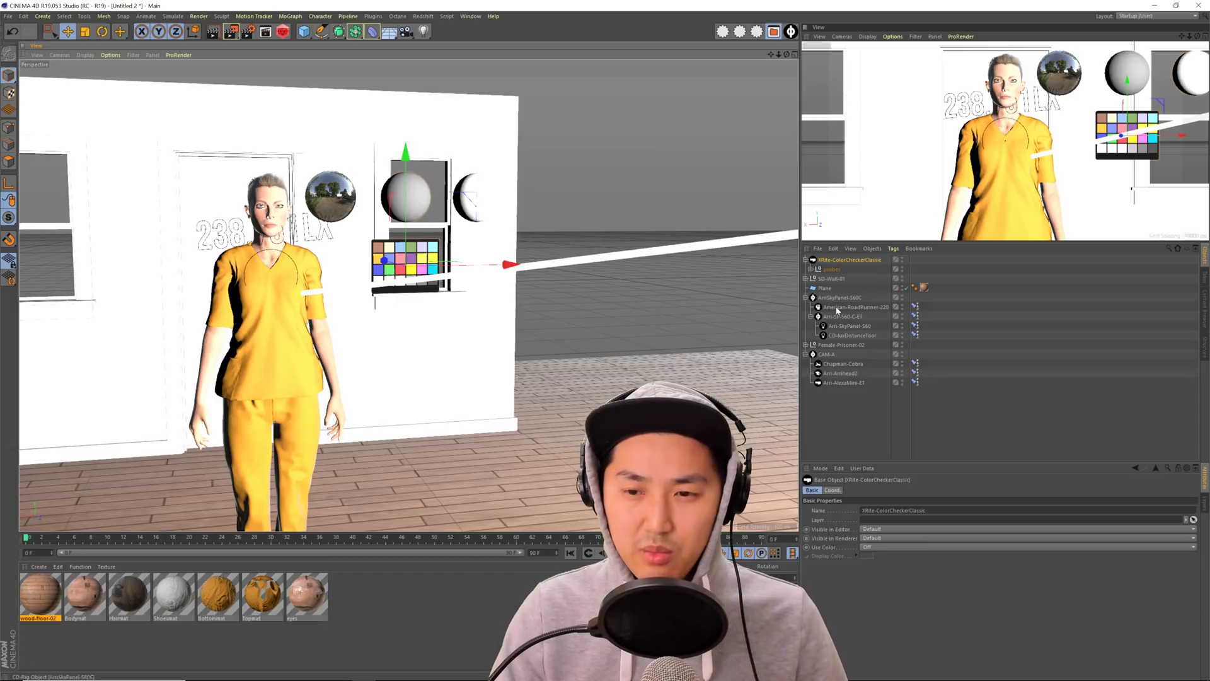
- Set the Arri Alexa Mini's focal length to 40 mm
{"action": "left_click", "coordinate": [843, 382]}
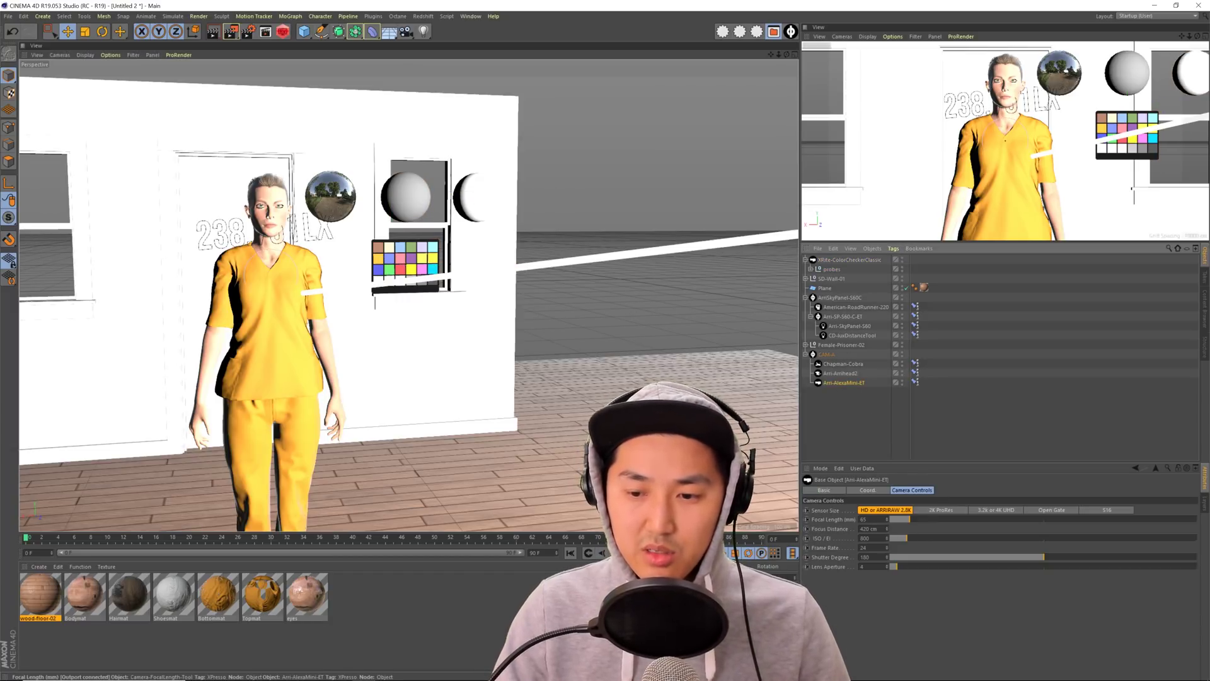
{"action": "left_click", "coordinate": [865, 519]}
{"action": "type", "text": "40"}
{"action": "key", "text": "Return"}
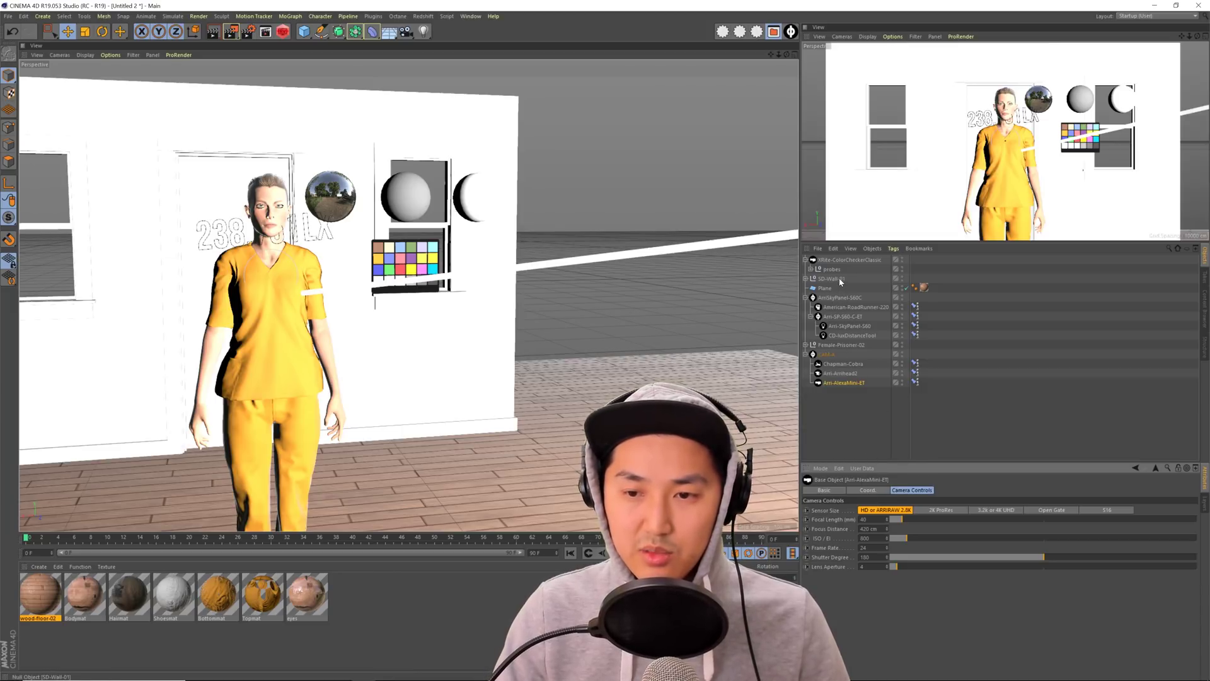
- Move the whole CAM-A camera rig closer to the character to tighten the framing
{"action": "left_click", "coordinate": [830, 354]}
{"action": "left_click_drag", "start_coordinate": [387, 353], "coordinate": [541, 407], "text": "alt"}
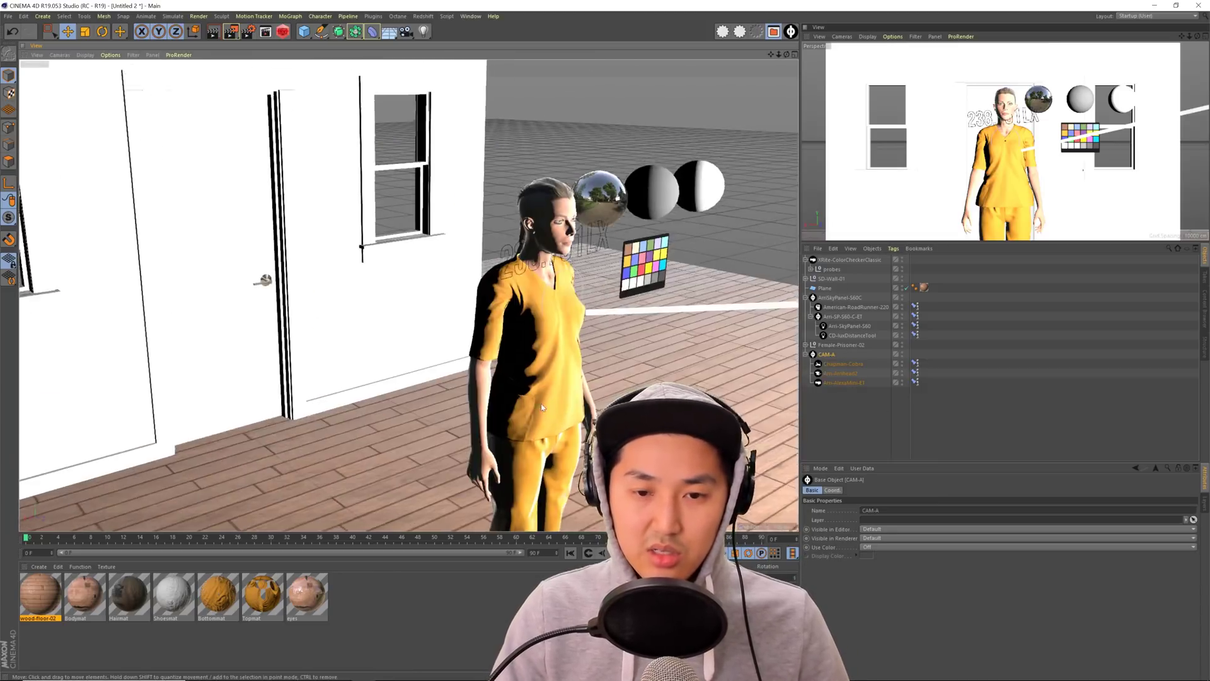
{"action": "right_click_drag", "start_coordinate": [541, 407], "coordinate": [453, 400], "text": "alt"}
{"action": "middle_click_drag", "start_coordinate": [637, 454], "coordinate": [555, 384], "text": "alt"}
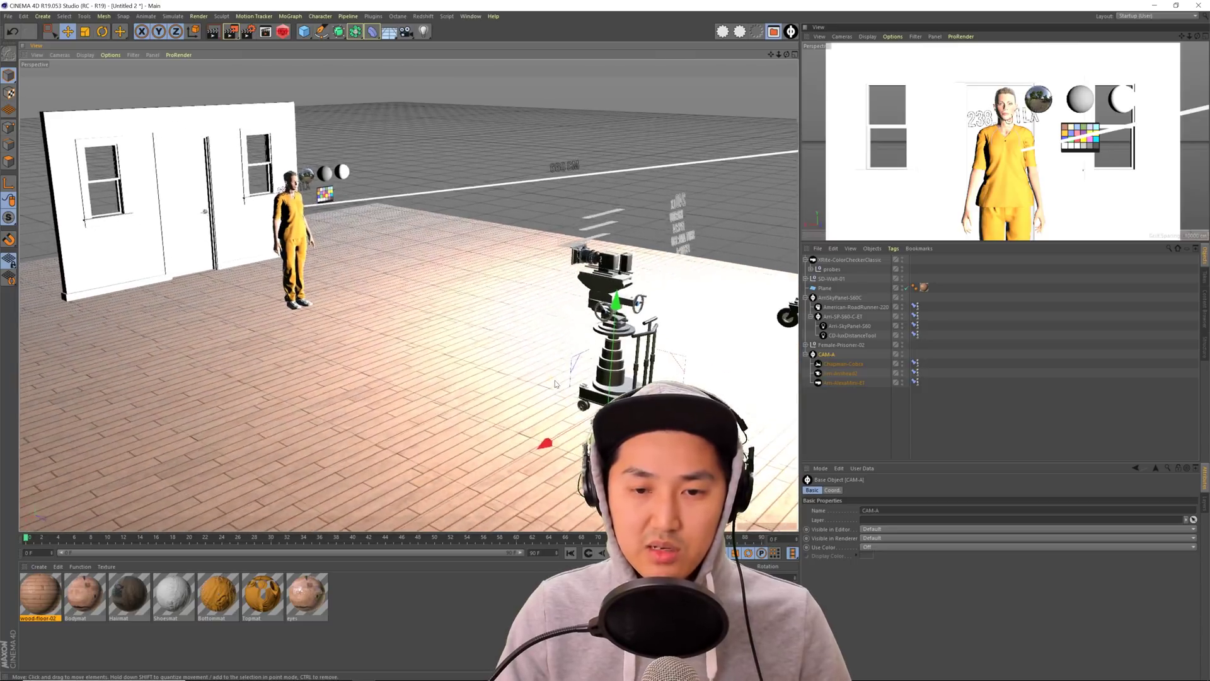
{"action": "left_click_drag", "start_coordinate": [554, 383], "coordinate": [570, 397], "text": "alt"}
{"action": "left_click_drag", "start_coordinate": [700, 441], "coordinate": [611, 414]}
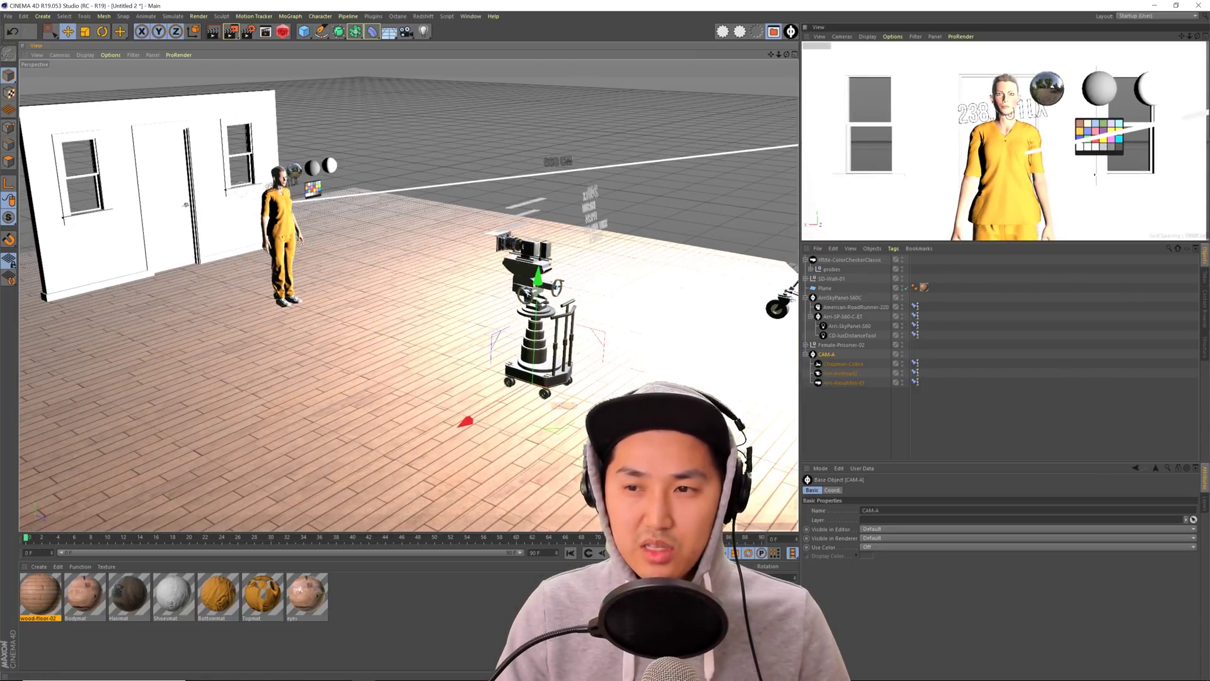
{"action": "left_click", "coordinate": [864, 413]}
- Set the Alexa Mini's focus distance to 337 cm to match the camera's new position
{"action": "scroll", "coordinate": [332, 256], "scroll_direction": "up", "scroll_amount": 3}
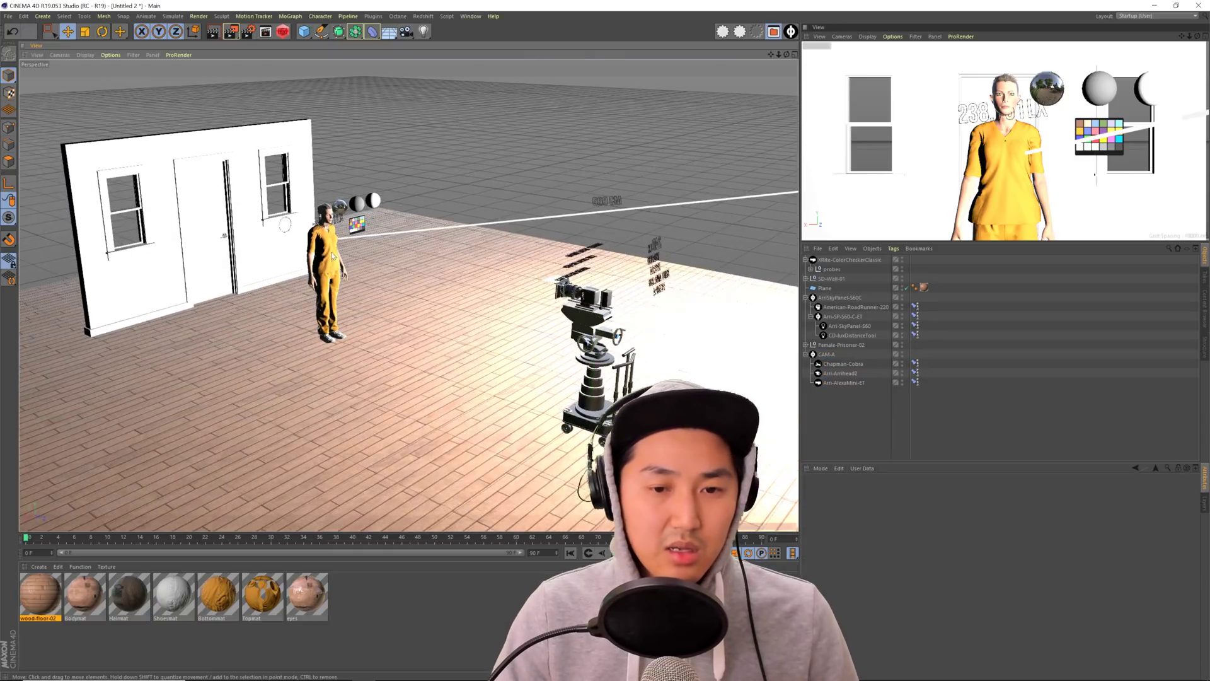
{"action": "left_click_drag", "start_coordinate": [332, 255], "coordinate": [353, 237], "text": "alt"}
{"action": "left_click", "coordinate": [845, 383]}
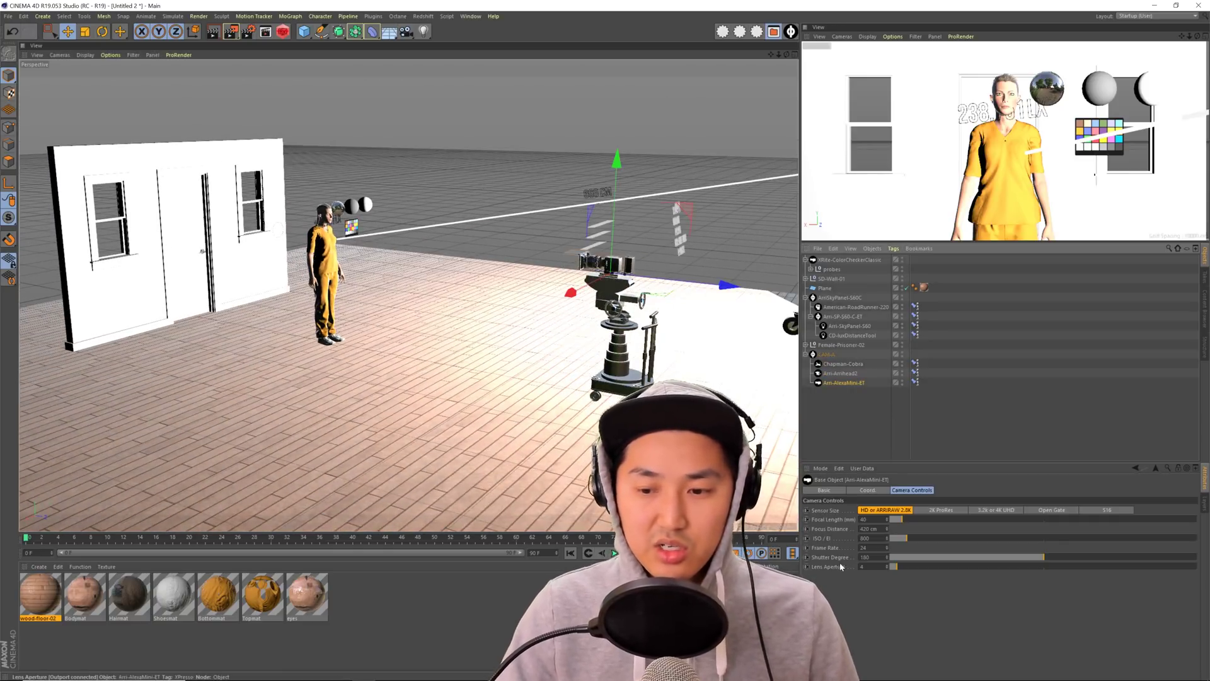
{"action": "left_click_drag", "start_coordinate": [887, 529], "coordinate": [887, 581]}
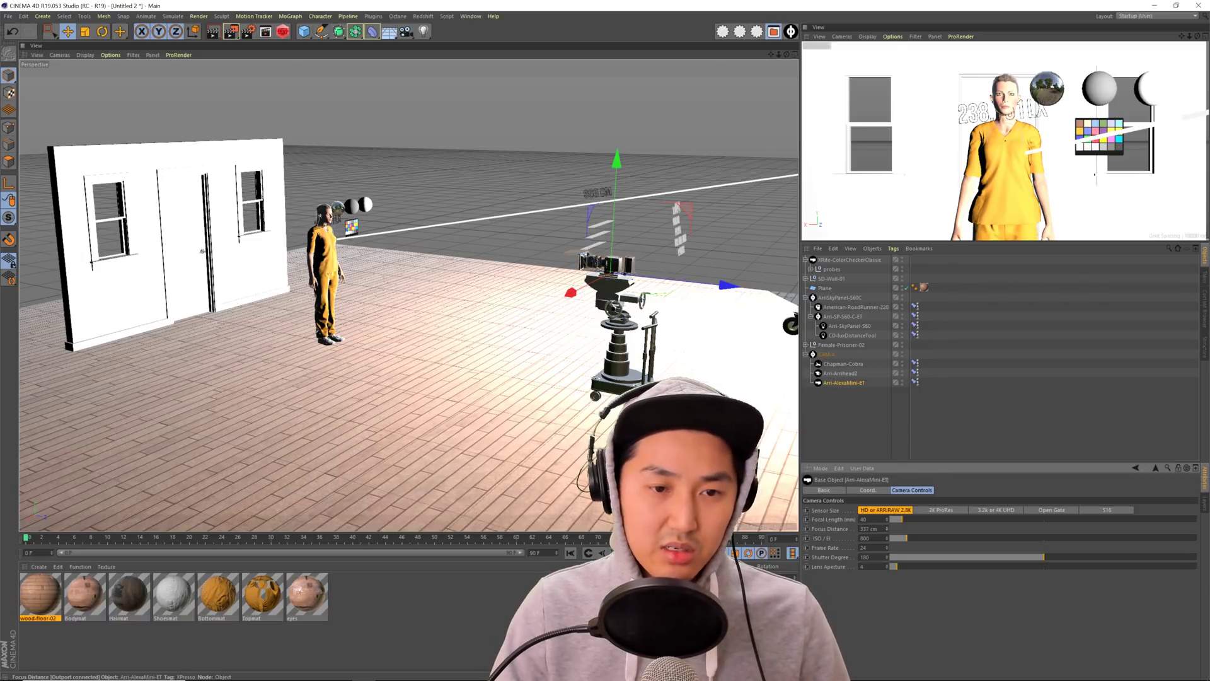
{"action": "left_click", "coordinate": [878, 410]}
{"action": "left_click_drag", "start_coordinate": [655, 353], "coordinate": [609, 316], "text": "alt"}
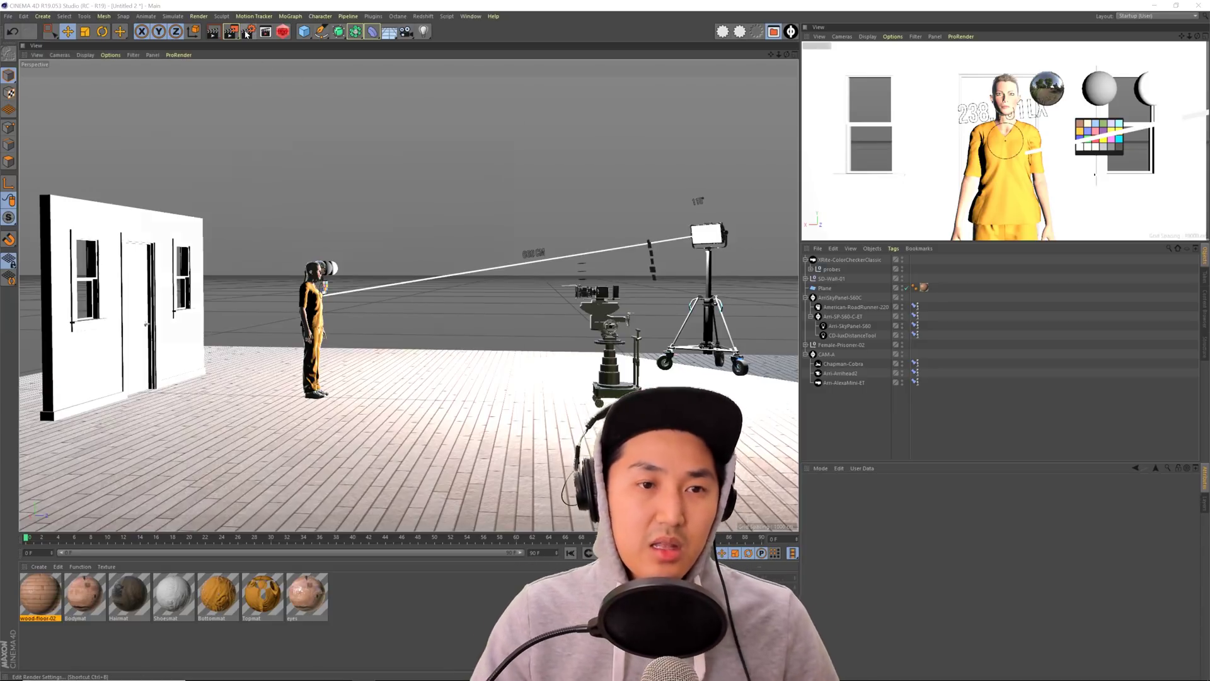
- Set the Physical renderer's sampler to Progressive and its ambient occlusion and subsurface scattering subdivisions to 0
{"action": "key", "text": "ctrl+b"}
{"action": "left_click_drag", "start_coordinate": [363, 115], "coordinate": [514, 91]}
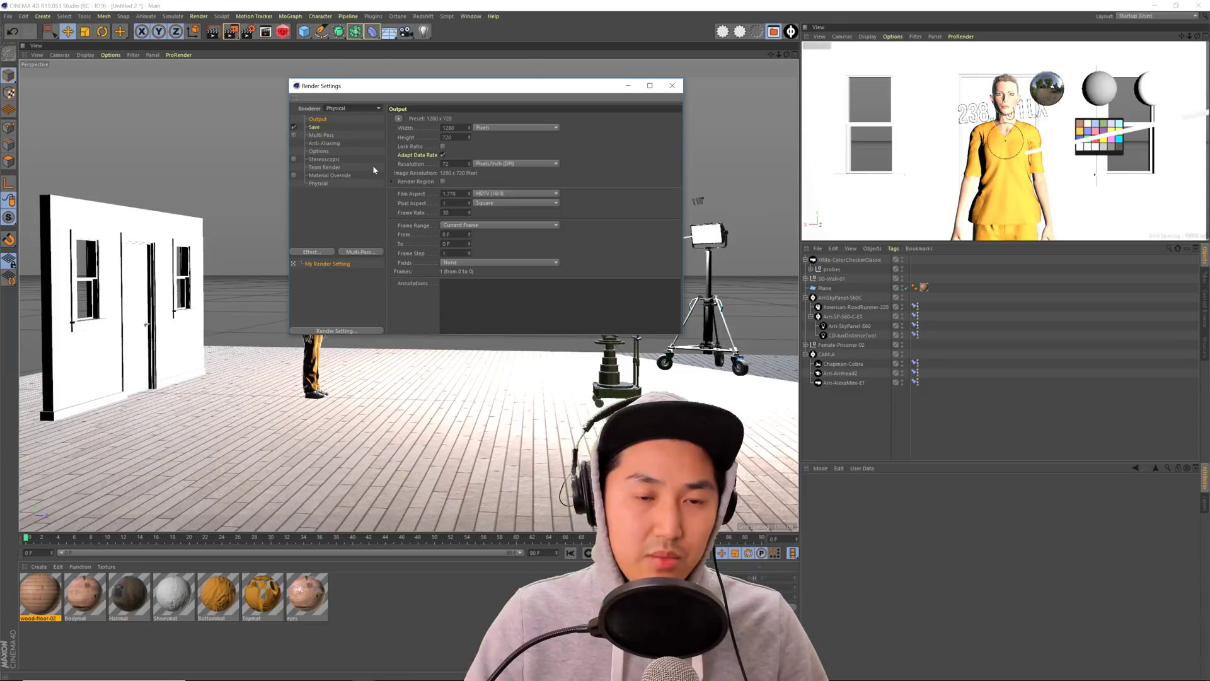
{"action": "left_click", "coordinate": [319, 184]}
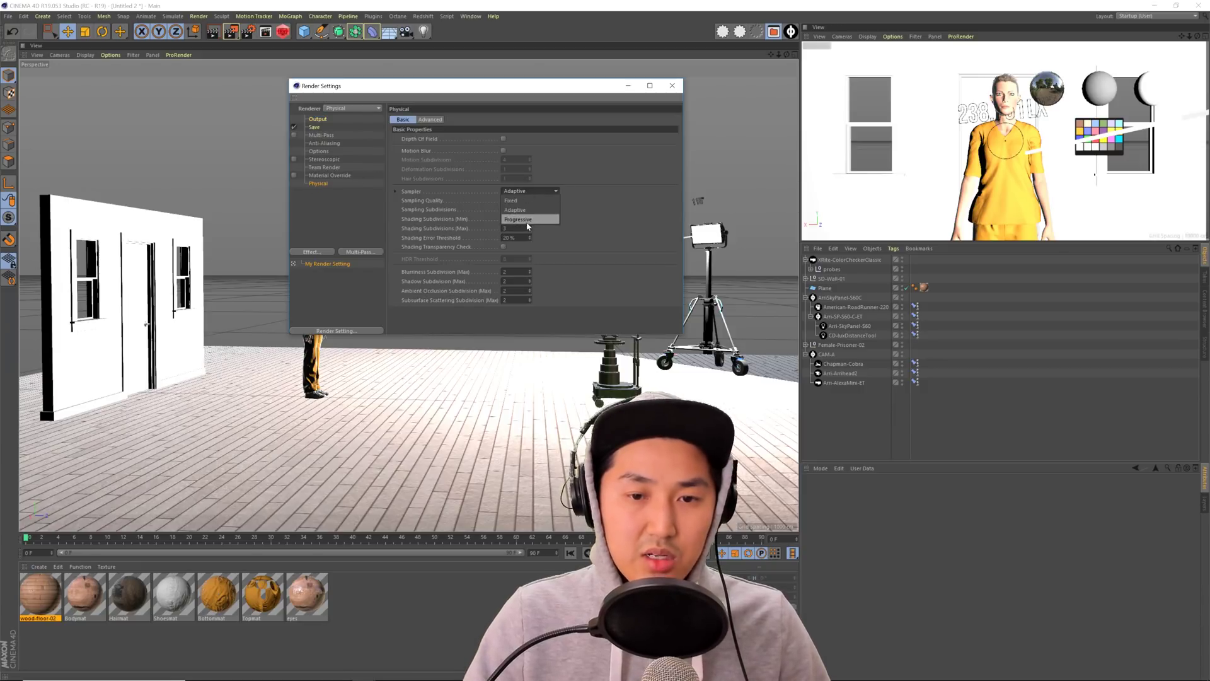
{"action": "left_click", "coordinate": [528, 219]}
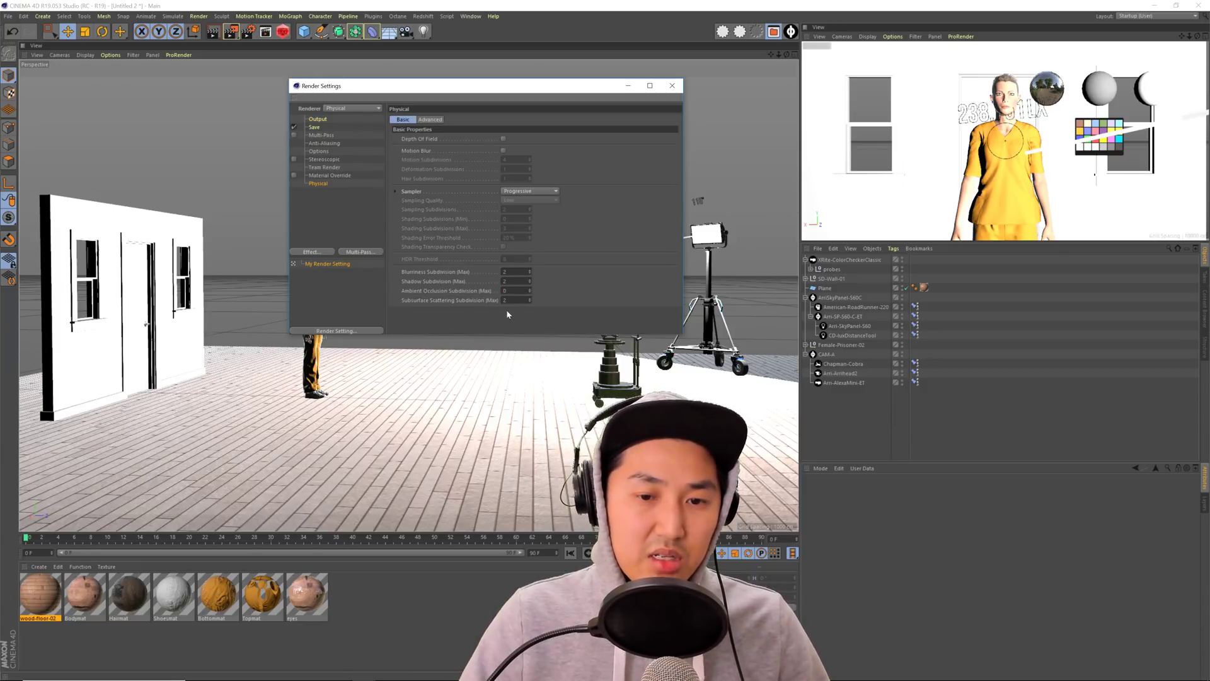
{"action": "key", "text": "Tab"}
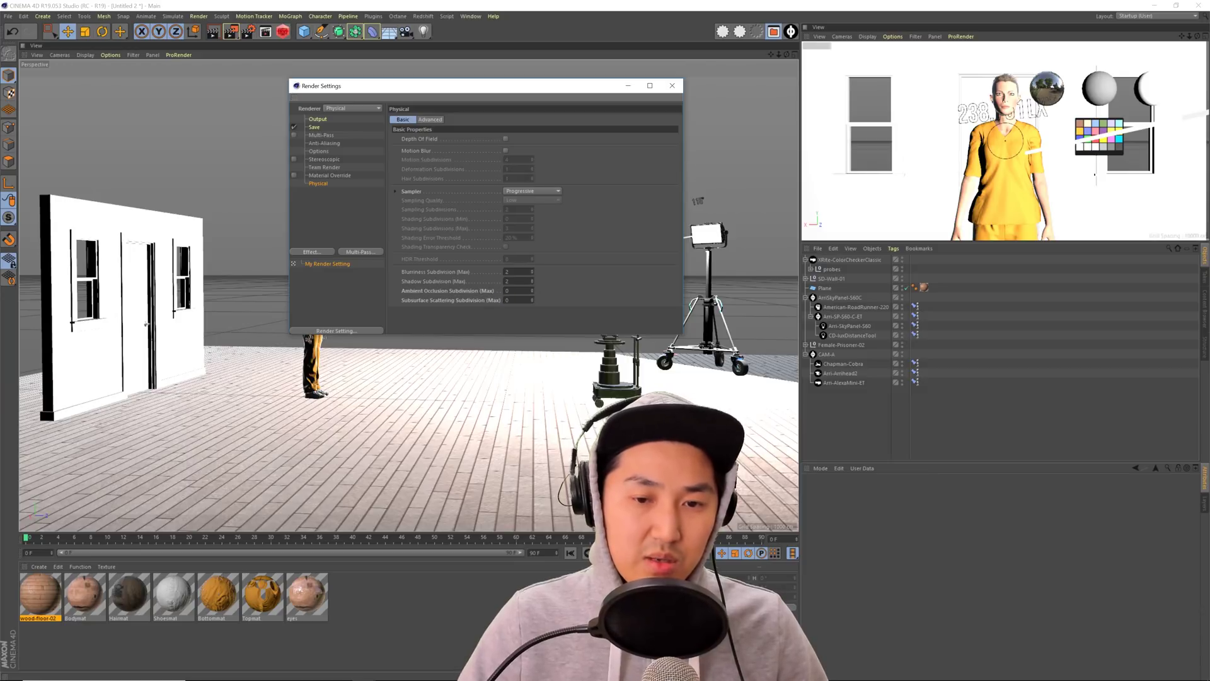
- Enable Global Illumination with Quasi-Monte Carlo (QMC) as primary and secondary method and Low samples
{"action": "left_click", "coordinate": [323, 252]}
{"action": "left_click", "coordinate": [368, 357]}
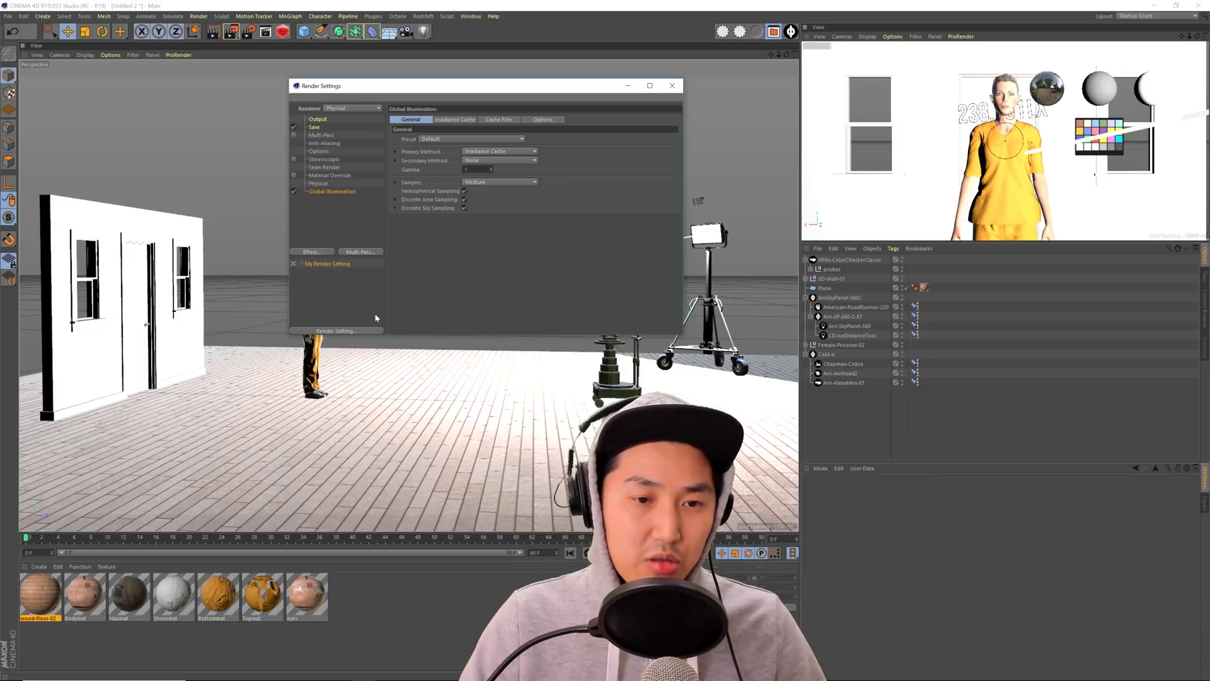
{"action": "left_click", "coordinate": [499, 152]}
{"action": "left_click", "coordinate": [494, 166]}
{"action": "left_click", "coordinate": [493, 169]}
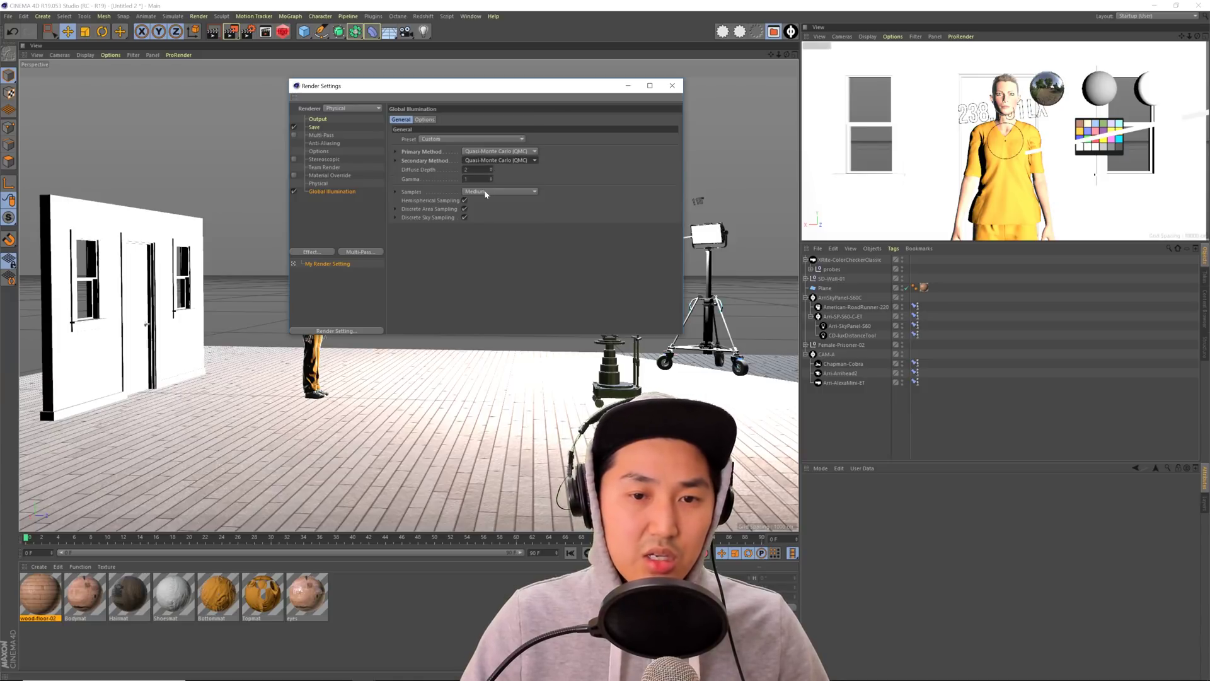
{"action": "left_click", "coordinate": [498, 192]}
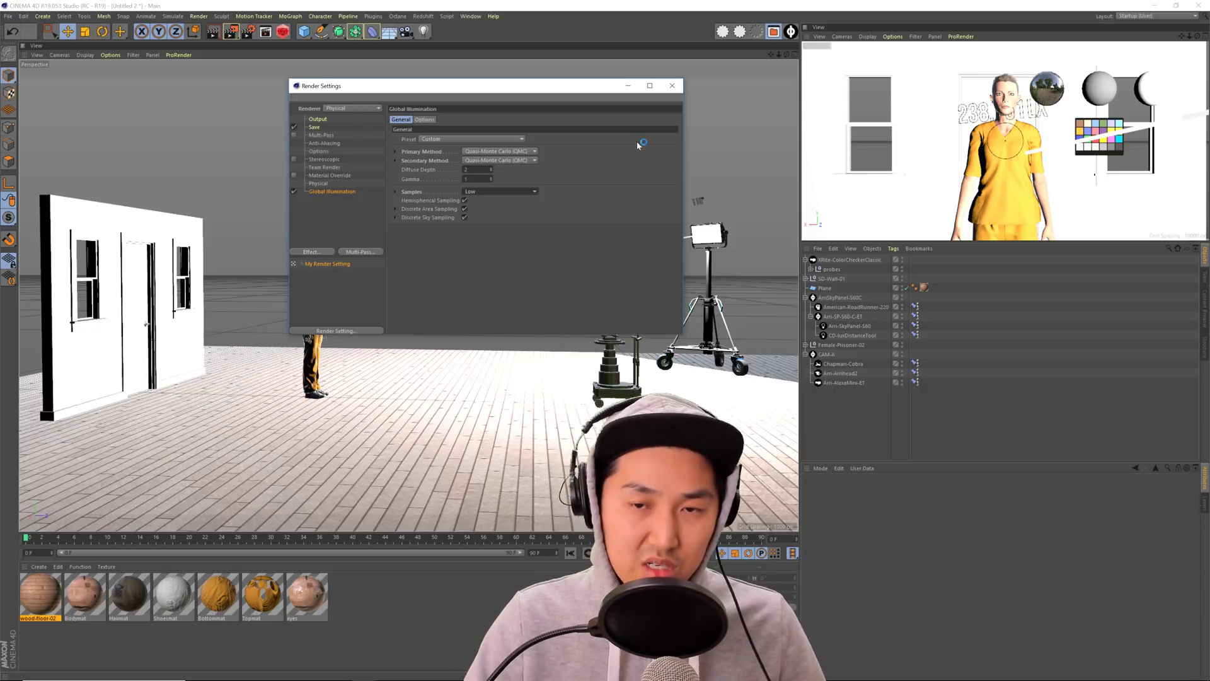
{"action": "left_click", "coordinate": [671, 85]}
- Render the Alexa Mini's camera view to the Picture Viewer, stop it after a few progressive passes and close the viewer
{"action": "middle_click_drag", "start_coordinate": [310, 313], "coordinate": [321, 305], "text": "alt"}
{"action": "left_click_drag", "start_coordinate": [323, 307], "coordinate": [334, 306], "text": "alt"}
{"action": "left_click", "coordinate": [837, 55]}
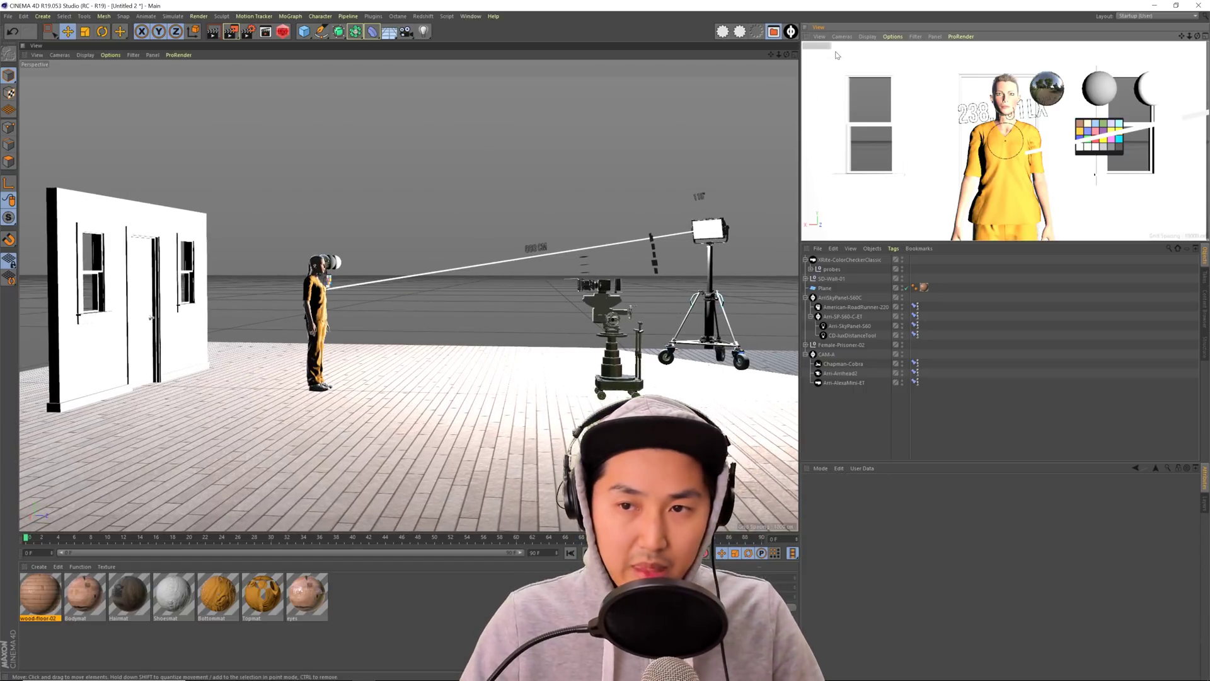
{"action": "key", "text": "shift+r"}
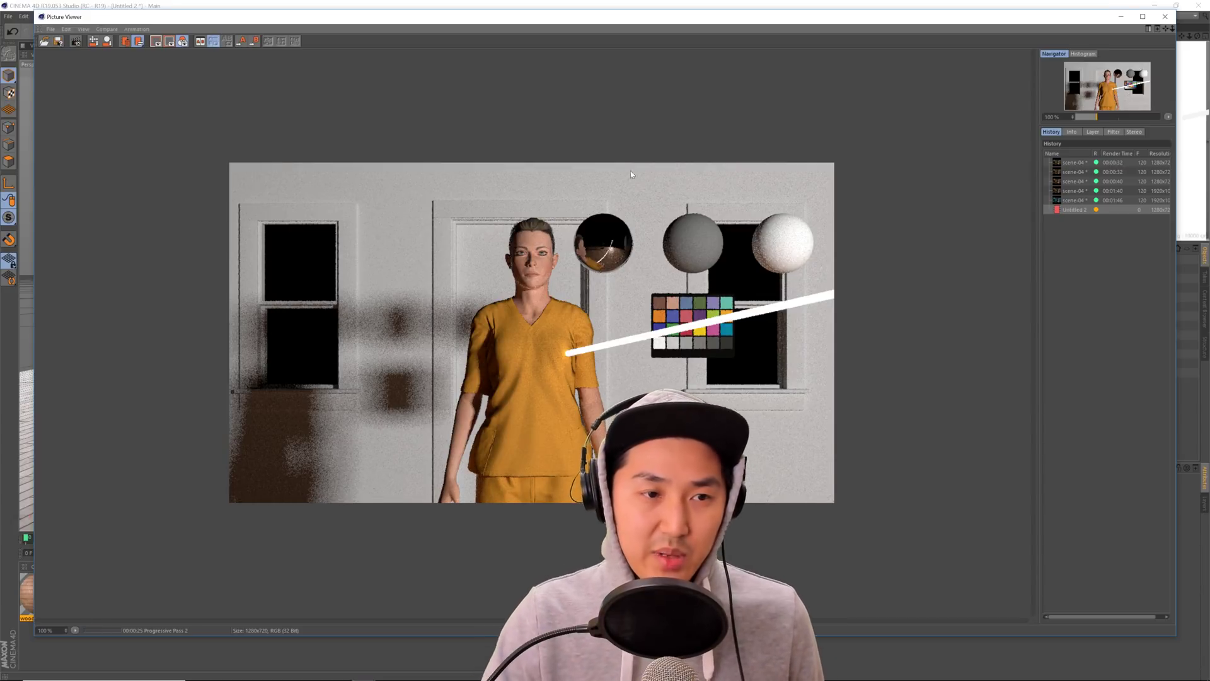
{"action": "left_click", "coordinate": [77, 44]}
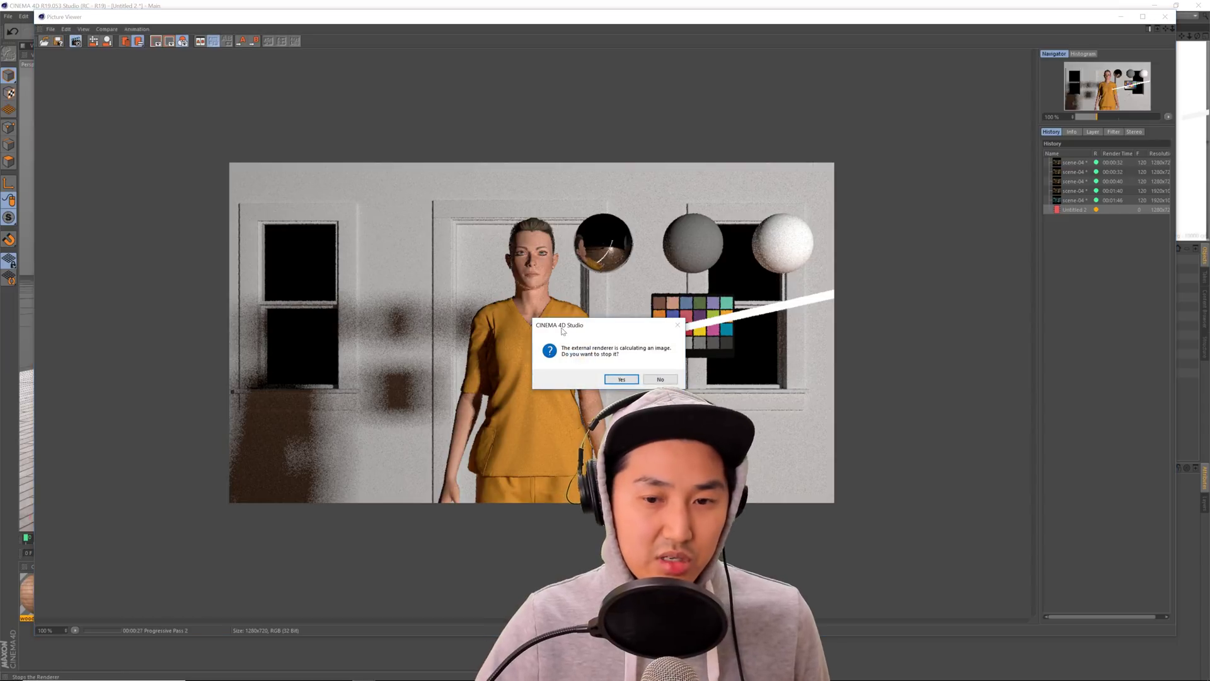
{"action": "left_click", "coordinate": [622, 376]}
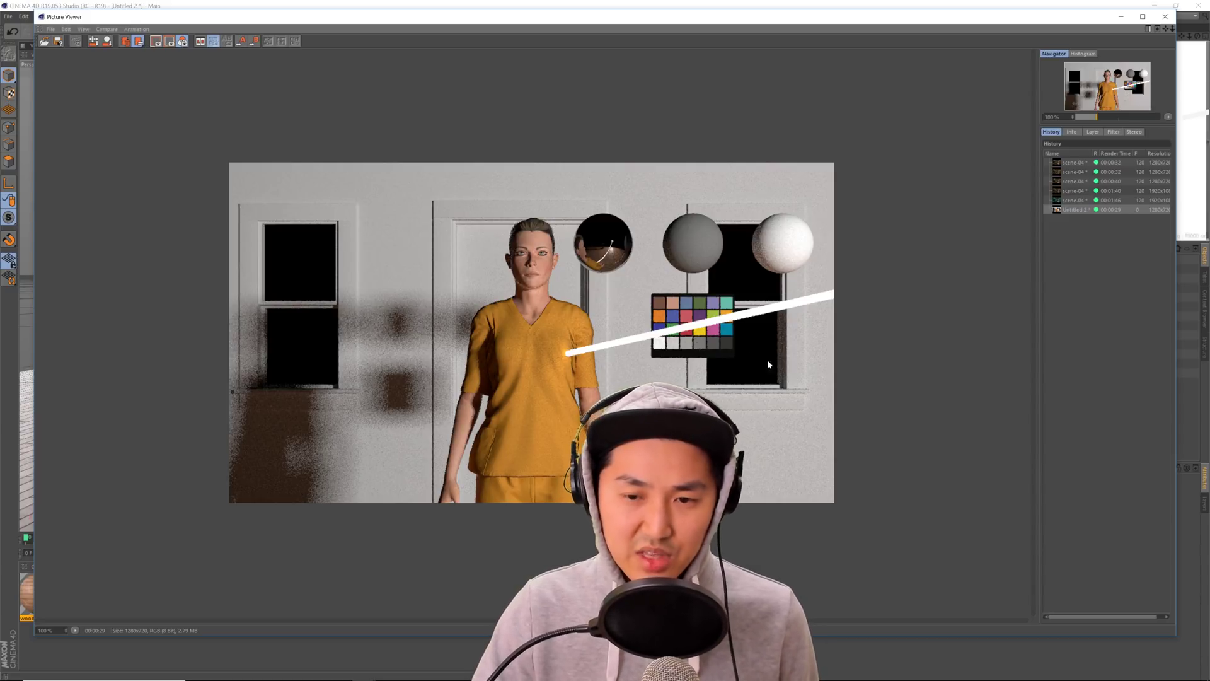
{"action": "left_click", "coordinate": [1164, 17]}
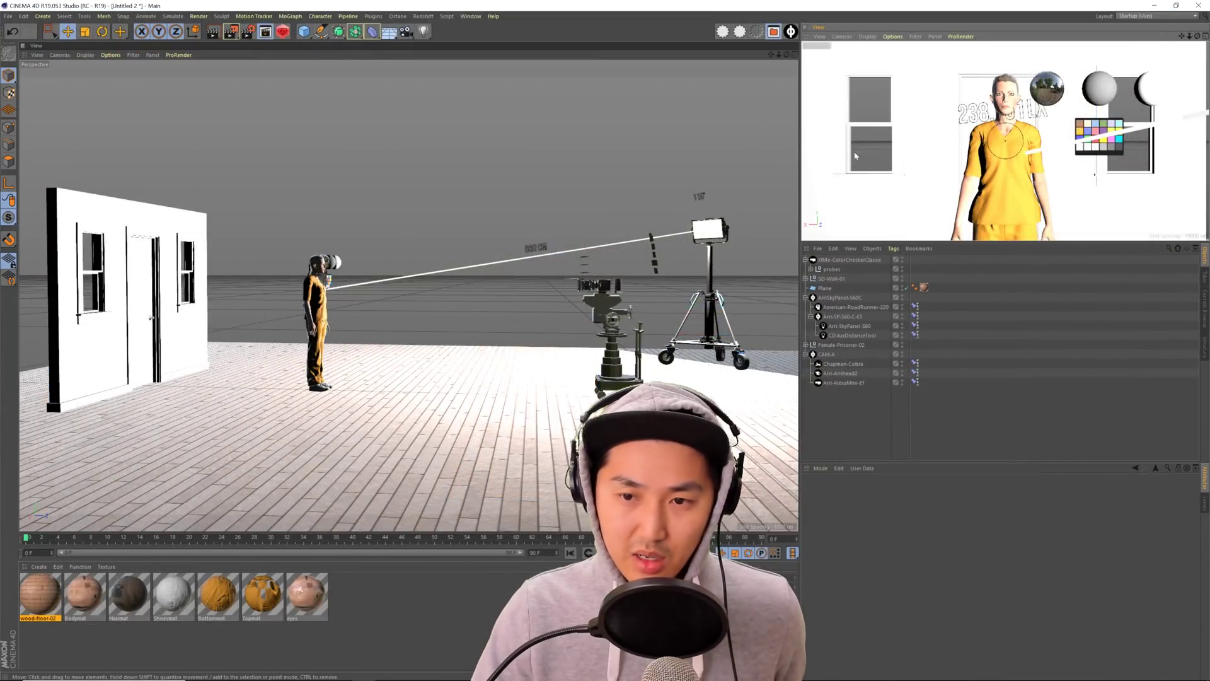
- Hide the SkyPanel's distance measuring tool from renders
{"action": "left_click", "coordinate": [843, 336]}
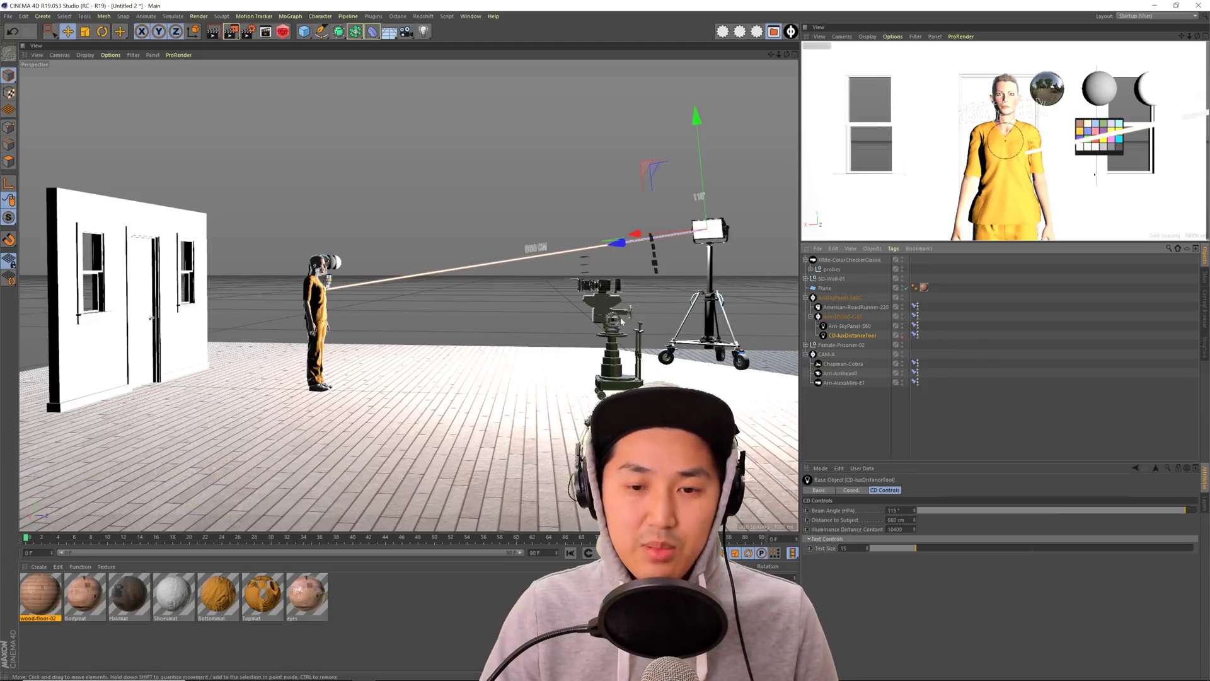
{"action": "left_click_drag", "start_coordinate": [621, 321], "coordinate": [297, 296], "text": "alt"}
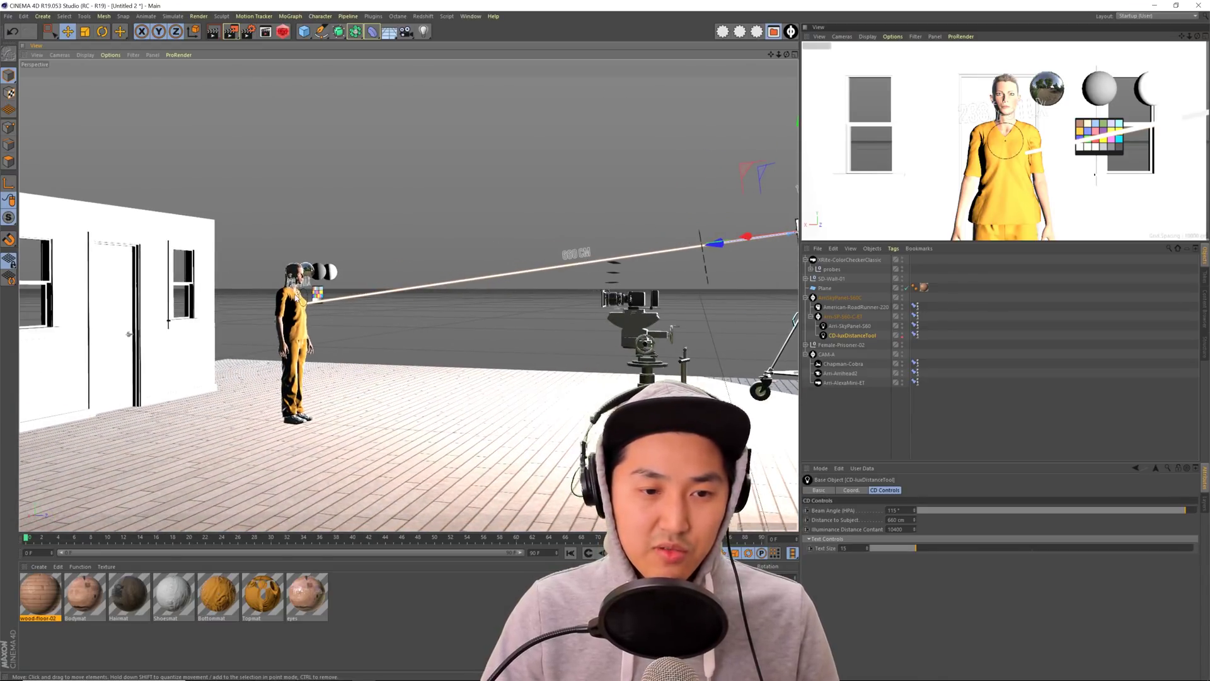
{"action": "left_click_drag", "start_coordinate": [483, 307], "coordinate": [439, 305], "text": "alt"}
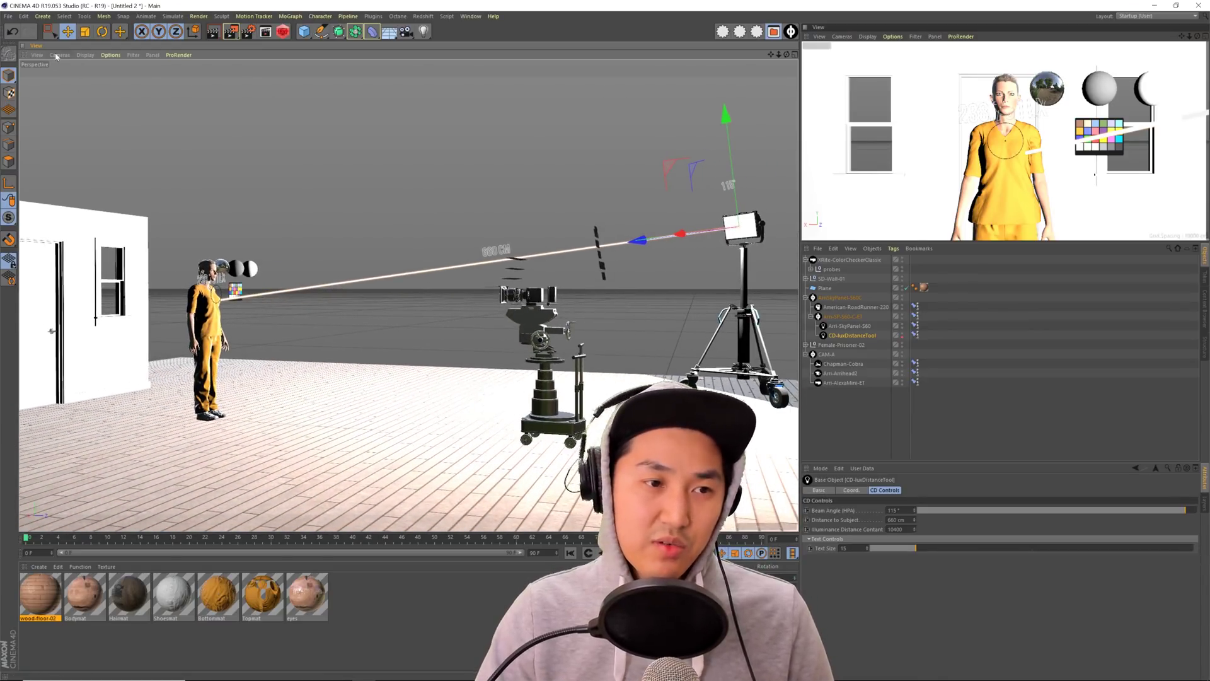
- Use the perspective view as the render view and examine the readouts around the camera, character and SkyPanel
{"action": "left_click", "coordinate": [36, 55]}
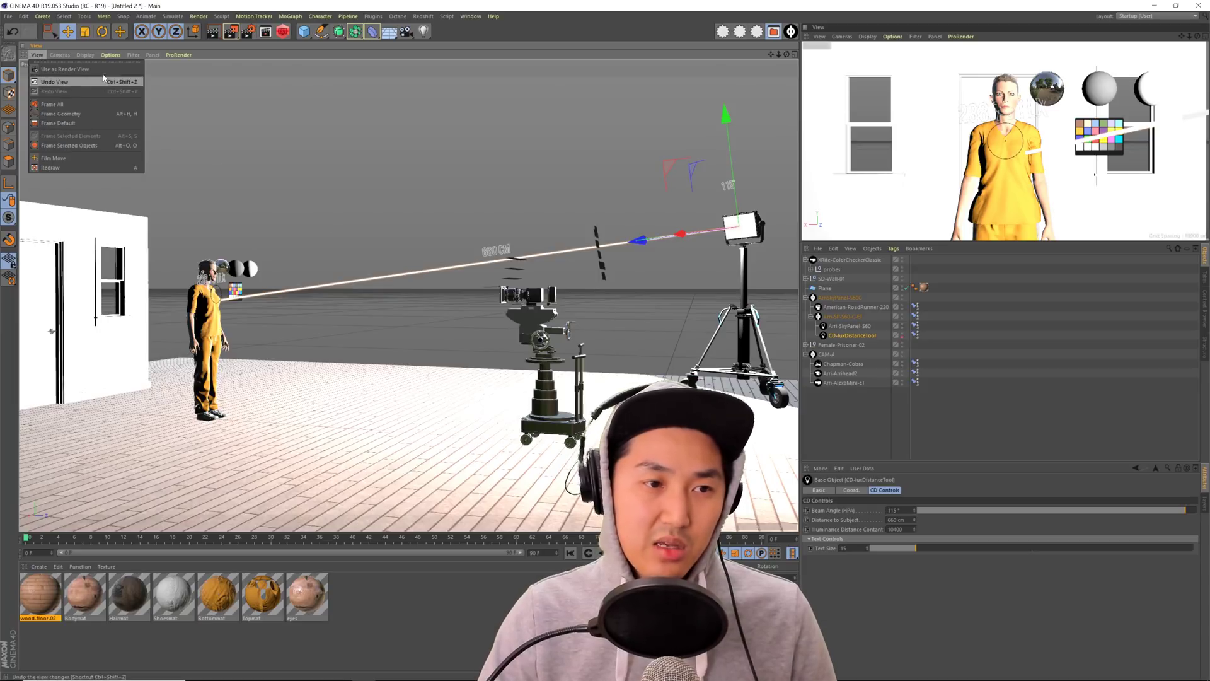
{"action": "left_click", "coordinate": [65, 68]}
{"action": "left_click_drag", "start_coordinate": [450, 392], "coordinate": [416, 392], "text": "alt"}
{"action": "right_click_drag", "start_coordinate": [416, 396], "coordinate": [480, 365], "text": "alt"}
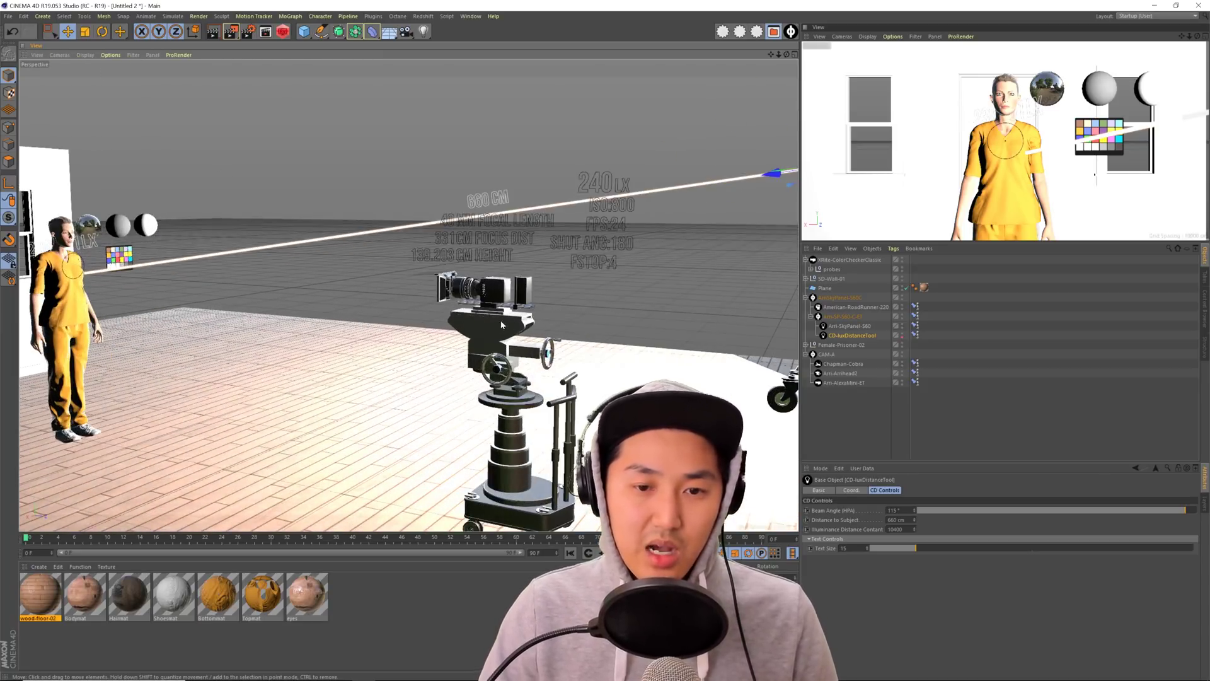
{"action": "left_click_drag", "start_coordinate": [486, 362], "coordinate": [495, 357], "text": "alt"}
{"action": "middle_click_drag", "start_coordinate": [478, 384], "coordinate": [501, 339], "text": "alt"}
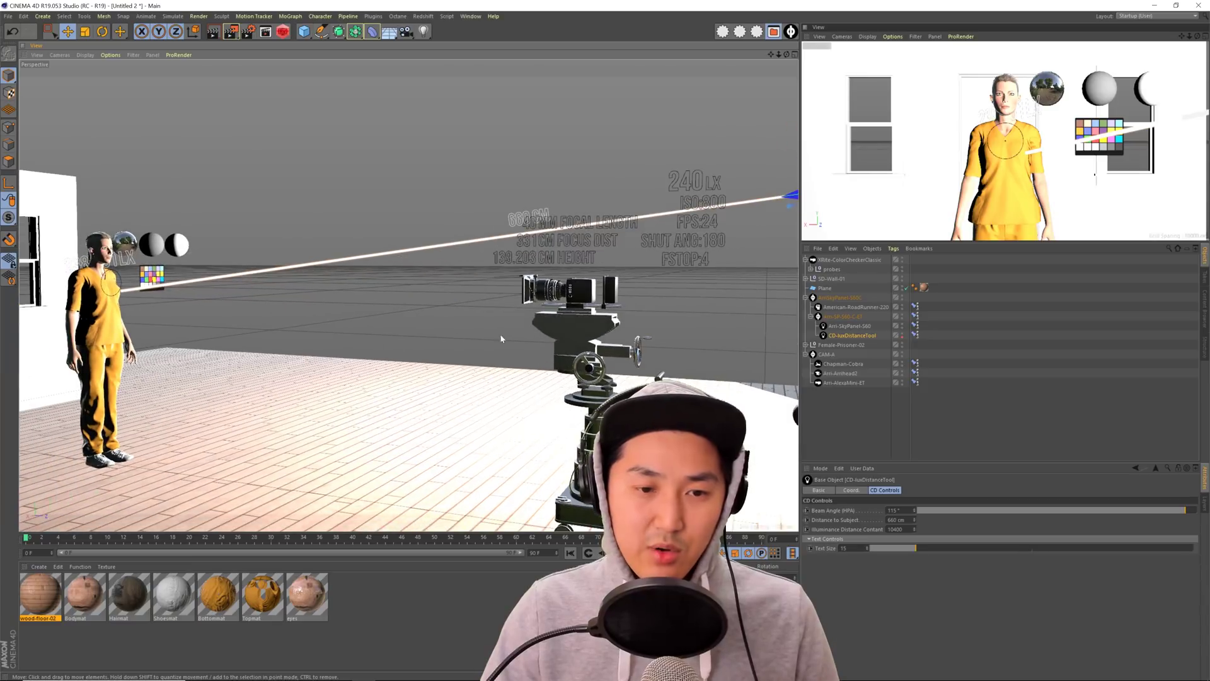
{"action": "middle_click_drag", "start_coordinate": [136, 315], "coordinate": [313, 311], "text": "alt"}
{"action": "left_click_drag", "start_coordinate": [277, 304], "coordinate": [303, 294], "text": "alt"}
{"action": "right_click_drag", "start_coordinate": [220, 302], "coordinate": [245, 291], "text": "alt"}
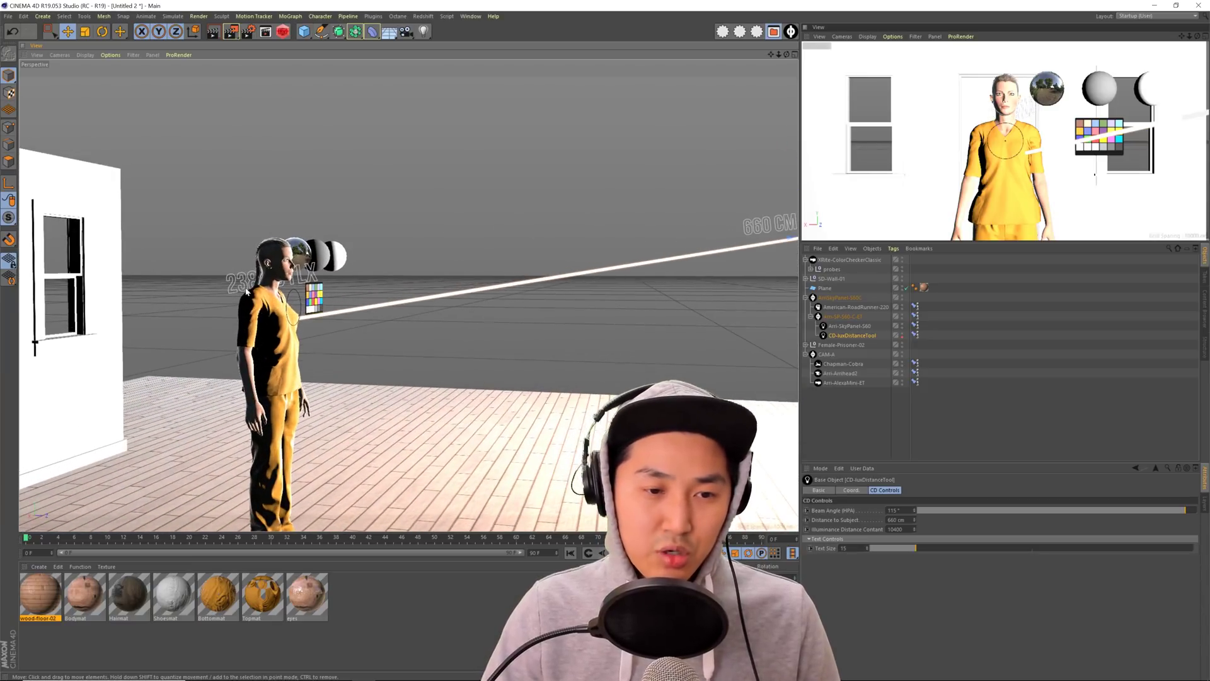
{"action": "middle_click_drag", "start_coordinate": [510, 379], "coordinate": [430, 361], "text": "alt"}
{"action": "right_click_drag", "start_coordinate": [430, 433], "coordinate": [353, 434], "text": "alt"}
{"action": "middle_click_drag", "start_coordinate": [504, 428], "coordinate": [397, 380], "text": "alt"}
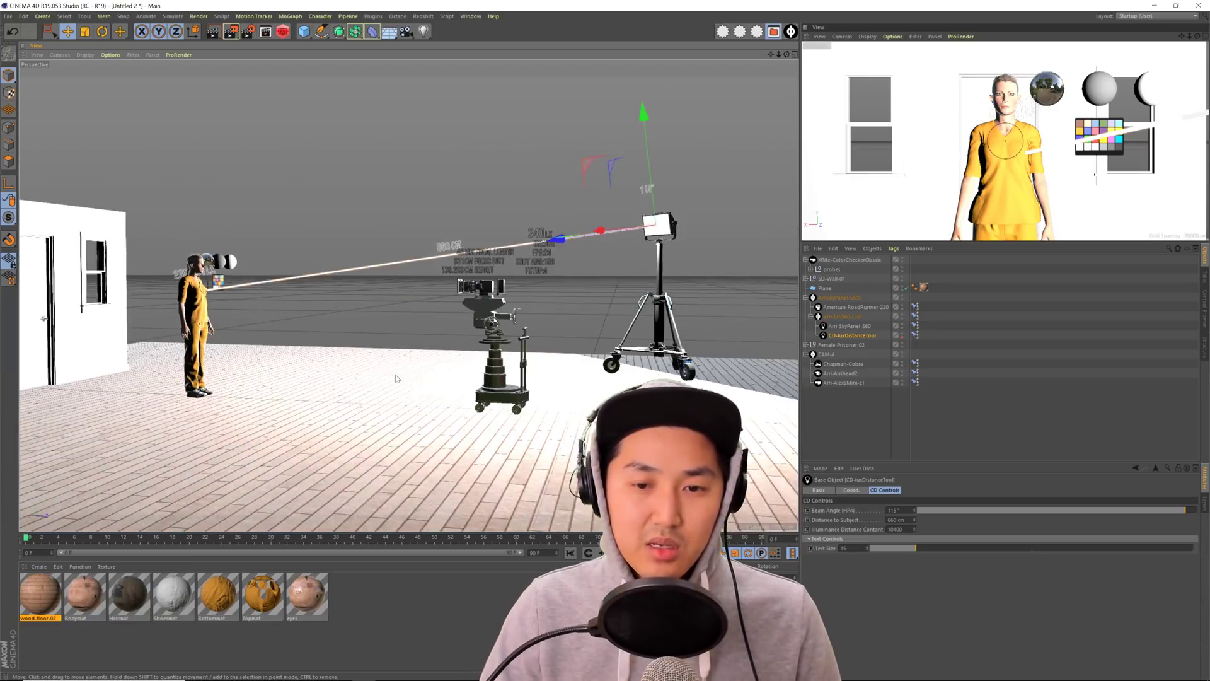
{"action": "left_click_drag", "start_coordinate": [397, 381], "coordinate": [414, 401], "text": "alt"}
{"action": "middle_click_drag", "start_coordinate": [414, 402], "coordinate": [460, 410], "text": "alt"}
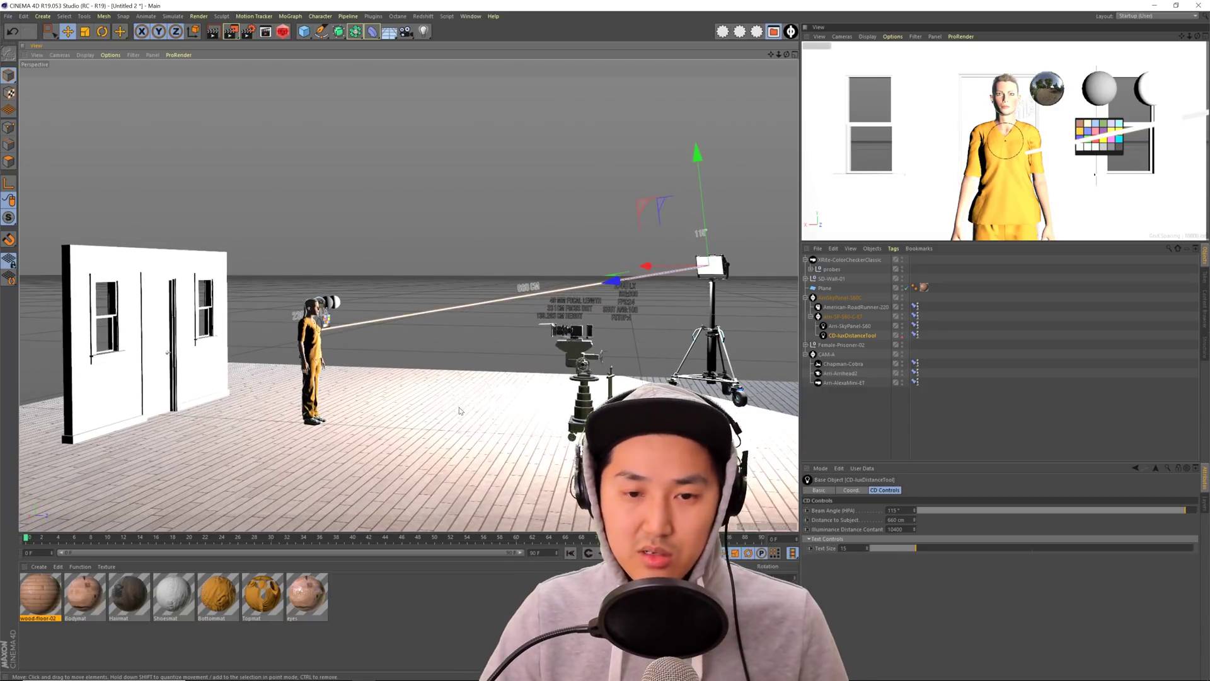
- Restore the camera view as the render view and set the Alexa Mini's lens aperture to 5.6
{"action": "left_click", "coordinate": [819, 36]}
{"action": "left_click", "coordinate": [833, 54]}
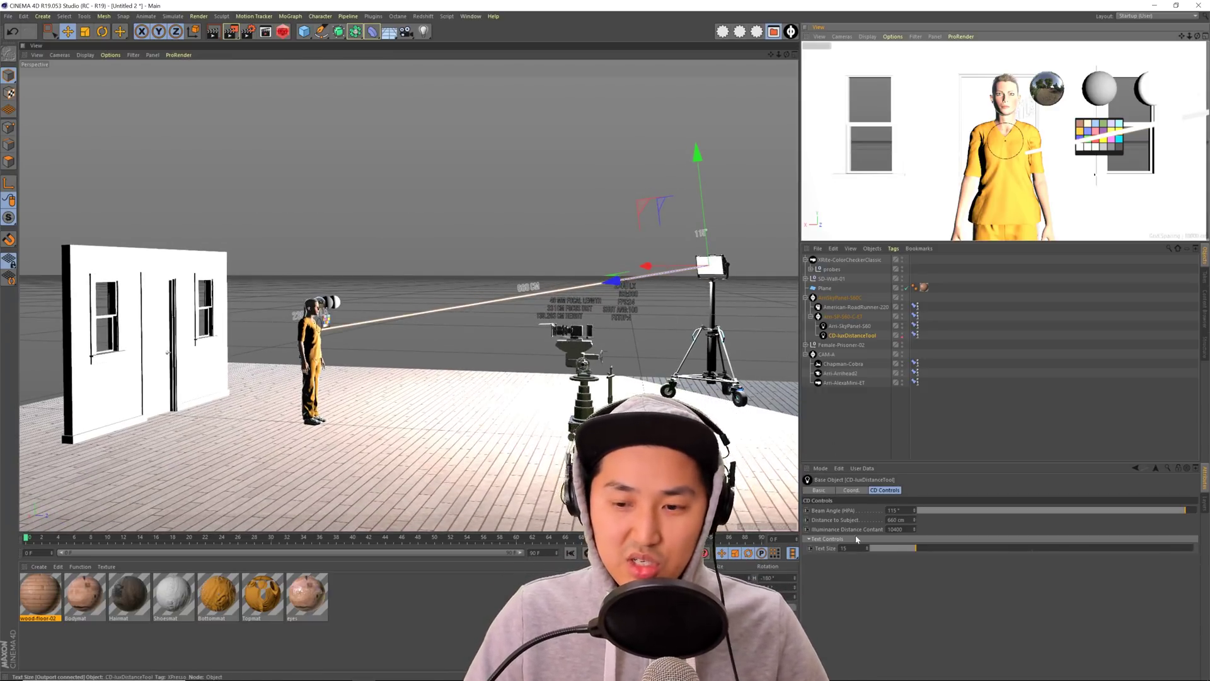
{"action": "left_click", "coordinate": [844, 383]}
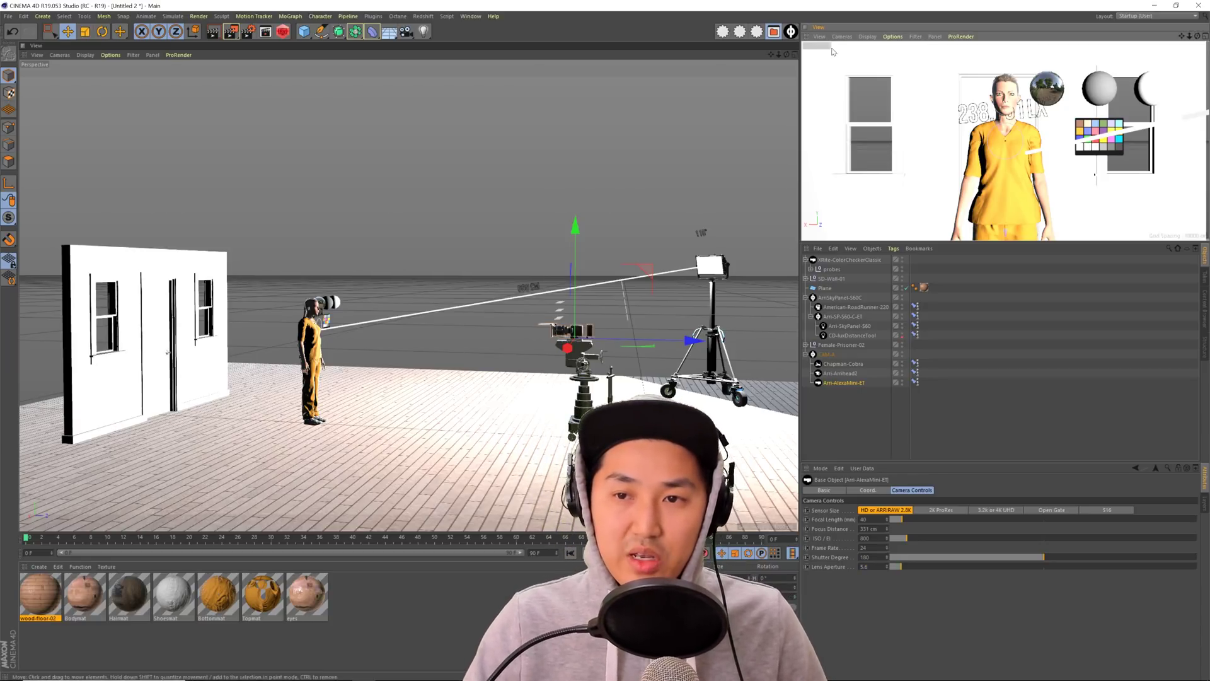
{"action": "left_click", "coordinate": [844, 421]}
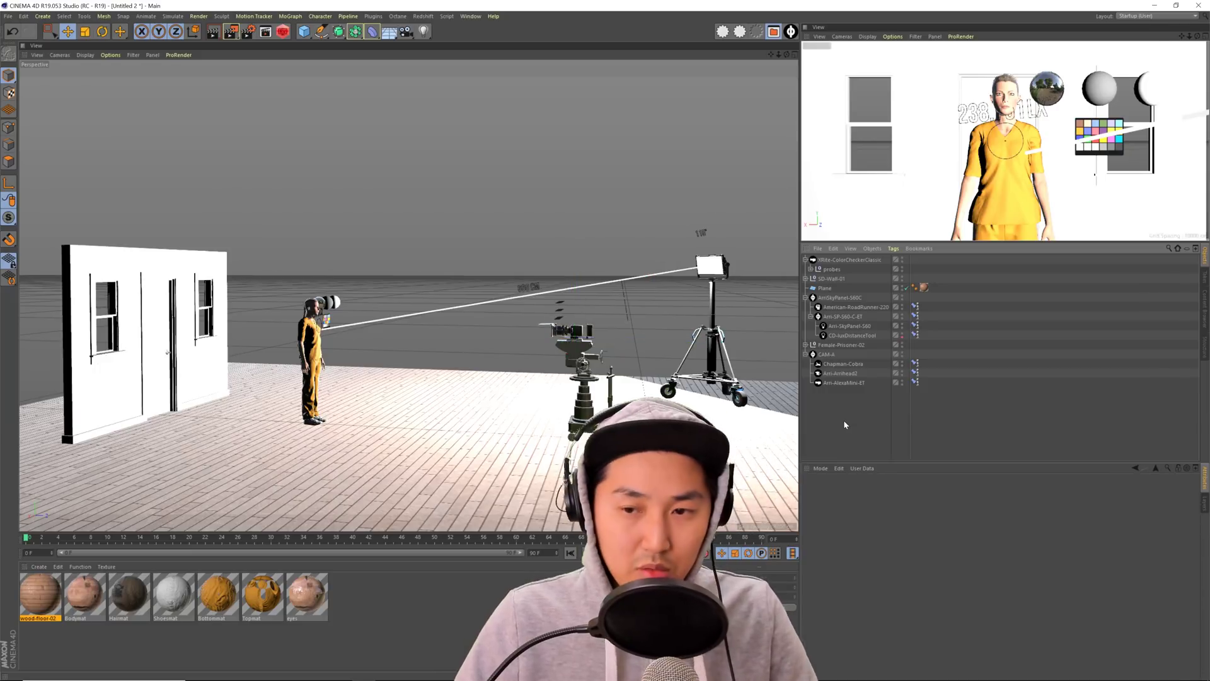
- Render the camera view again at the new aperture and stop it after a few progressive passes
{"action": "key", "text": "shift+r"}
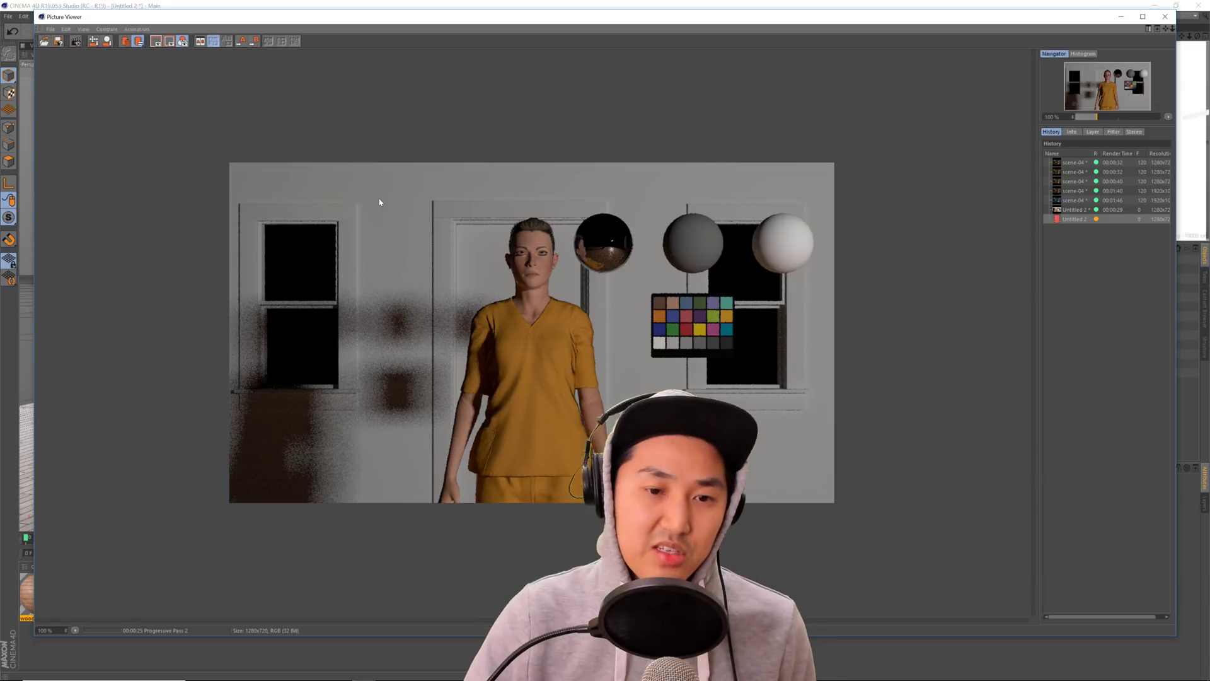
{"action": "left_click", "coordinate": [76, 41]}
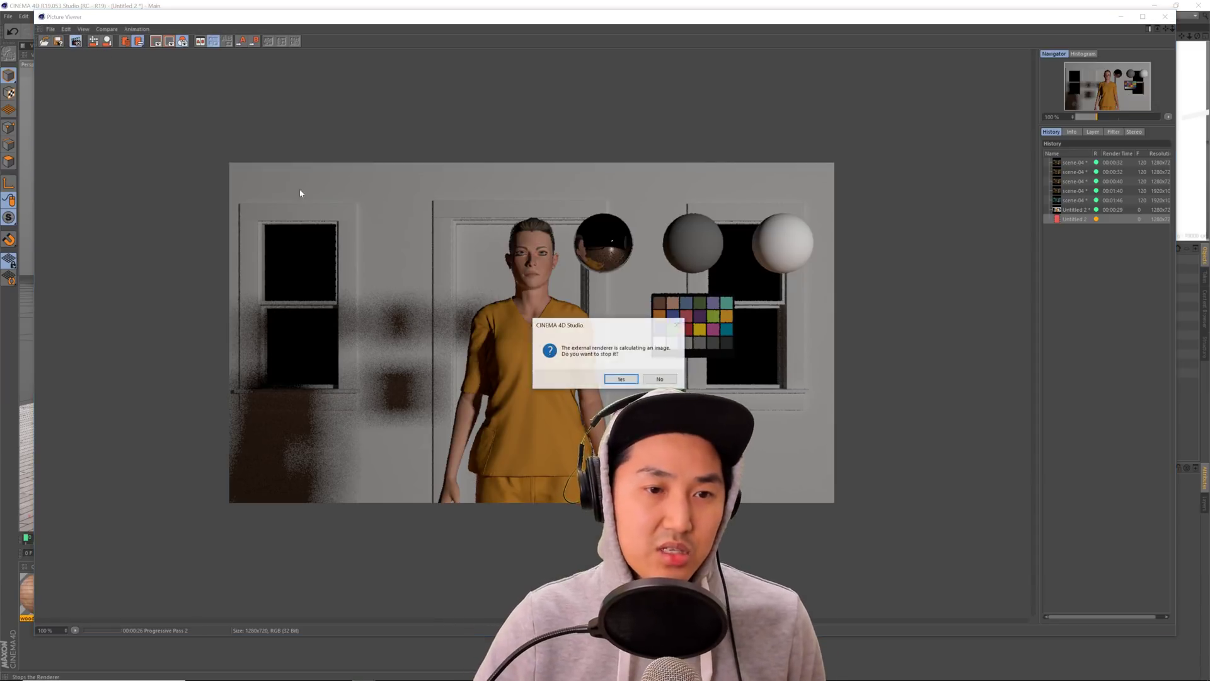
{"action": "left_click", "coordinate": [620, 378]}
- Compare the two latest renders' exposure and light beam by switching between them, and review the Alexa Mini's camera settings
{"action": "key", "text": "Up"}
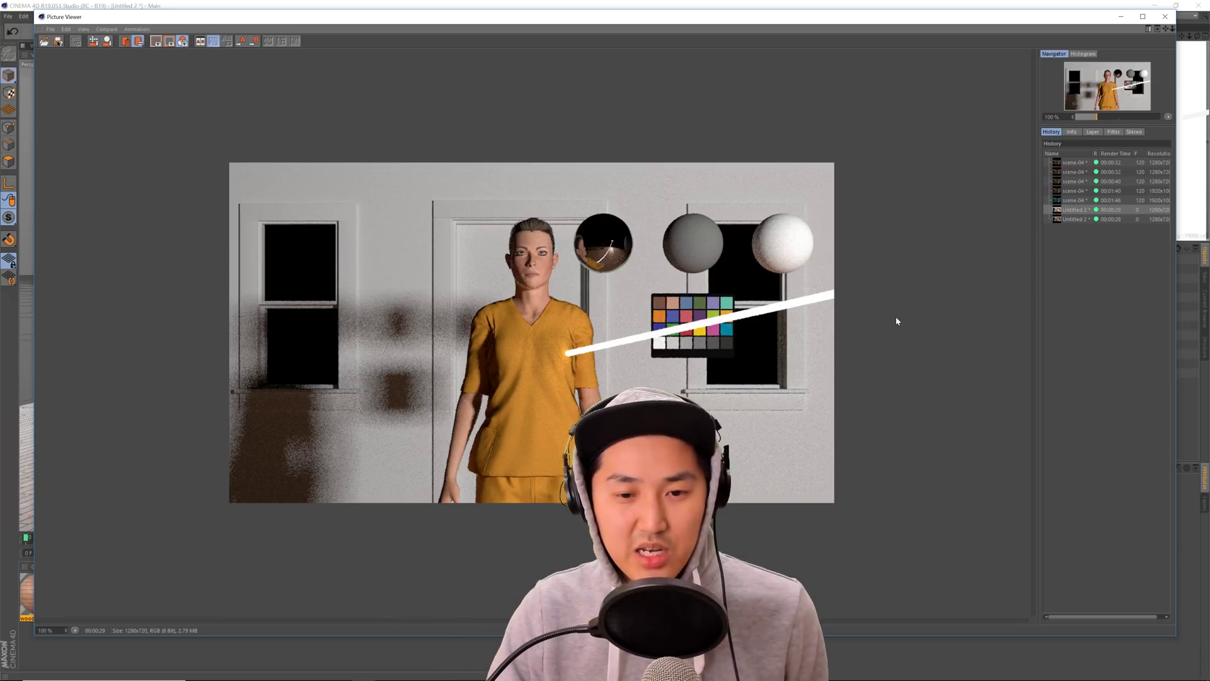
{"action": "key", "text": "Down"}
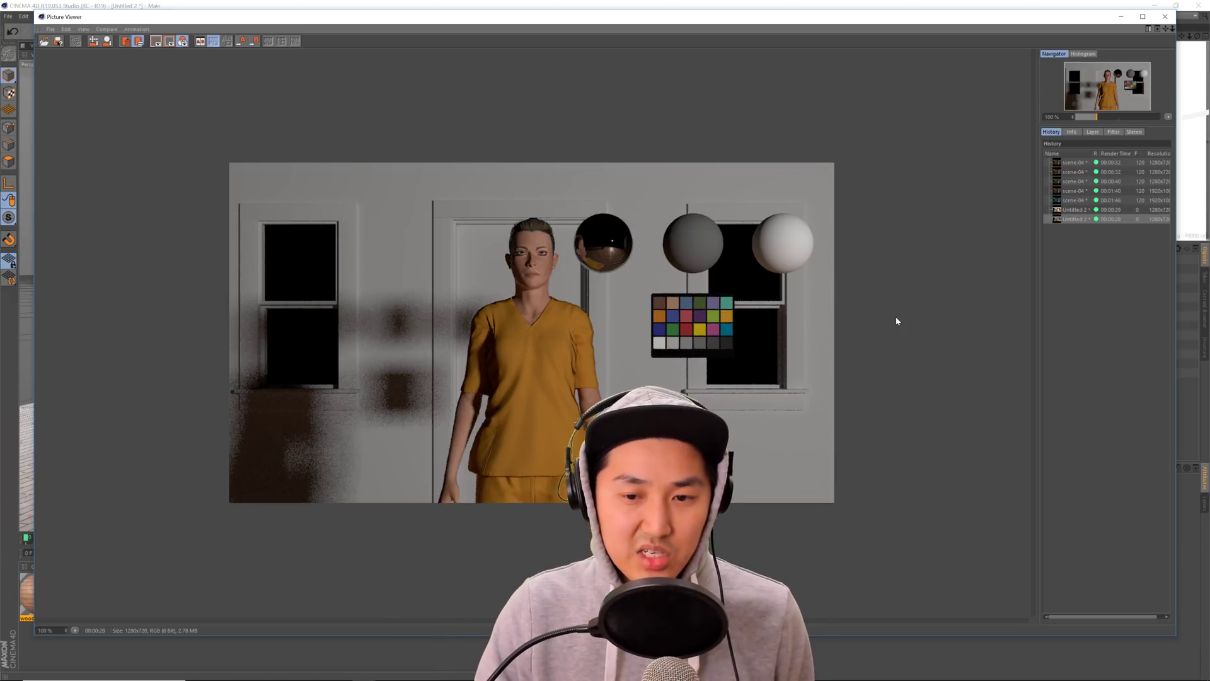
{"action": "key", "text": "Up"}
{"action": "key", "text": "Down"}
{"action": "key", "text": "Up"}
{"action": "key", "text": "Down"}
{"action": "key", "text": "Up"}
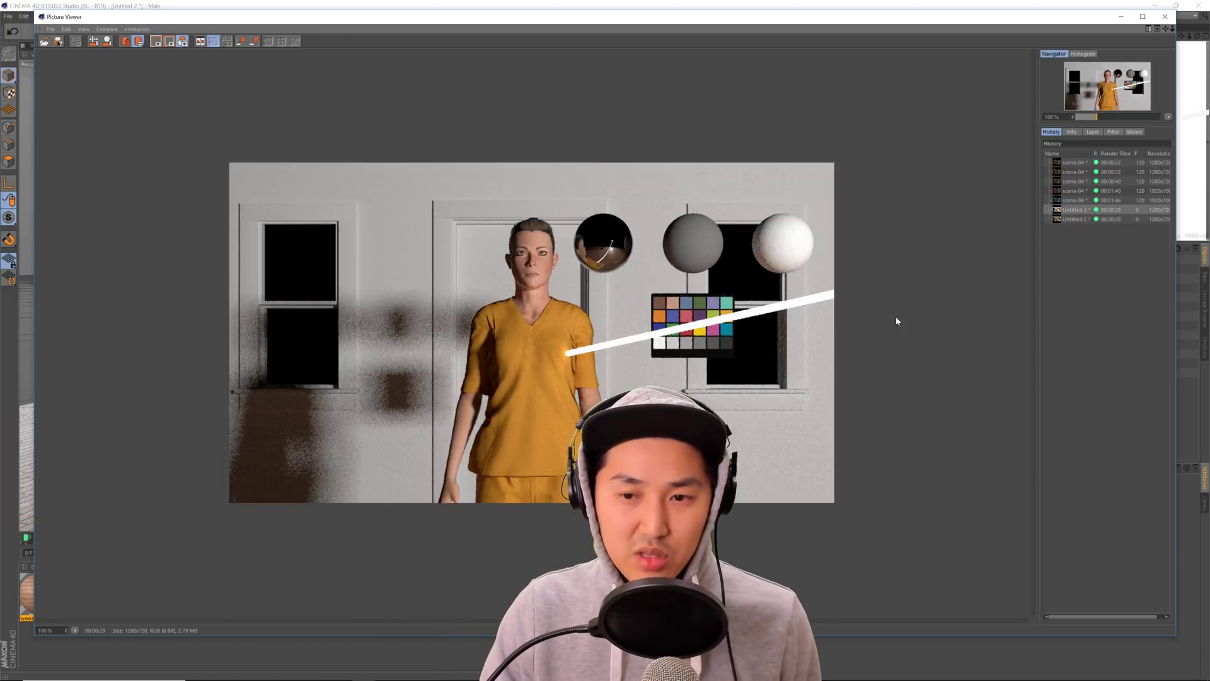
{"action": "key", "text": "Down"}
{"action": "key", "text": "Up"}
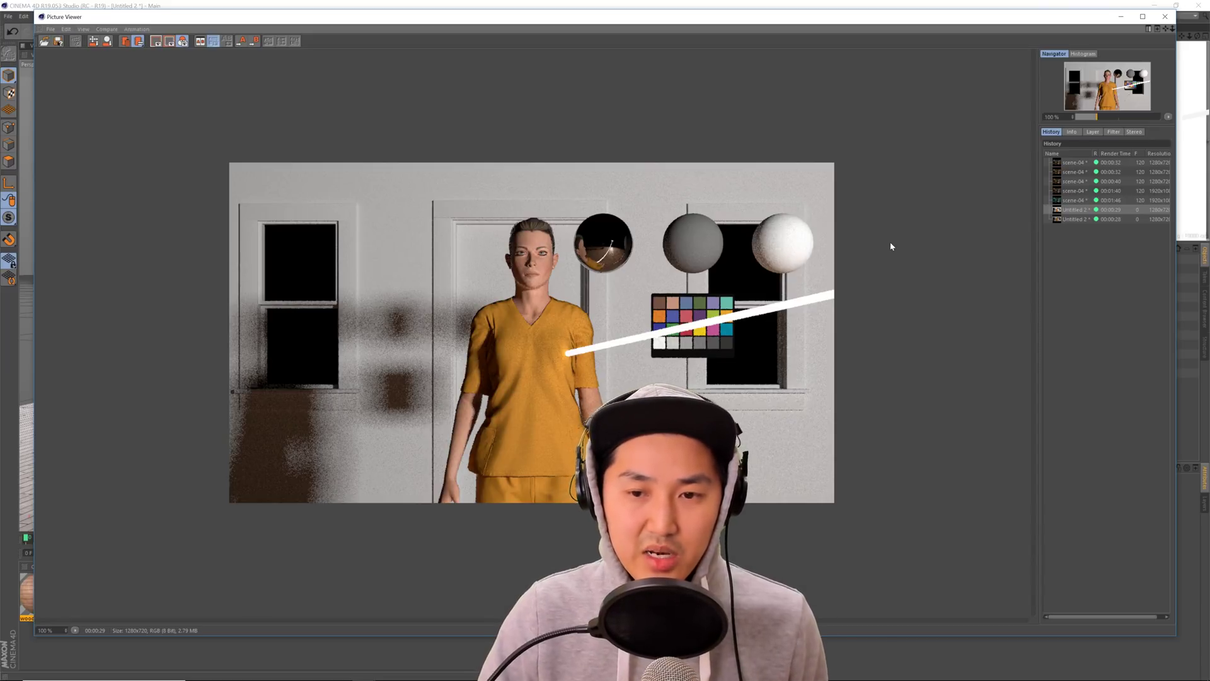
{"action": "key", "text": "Down"}
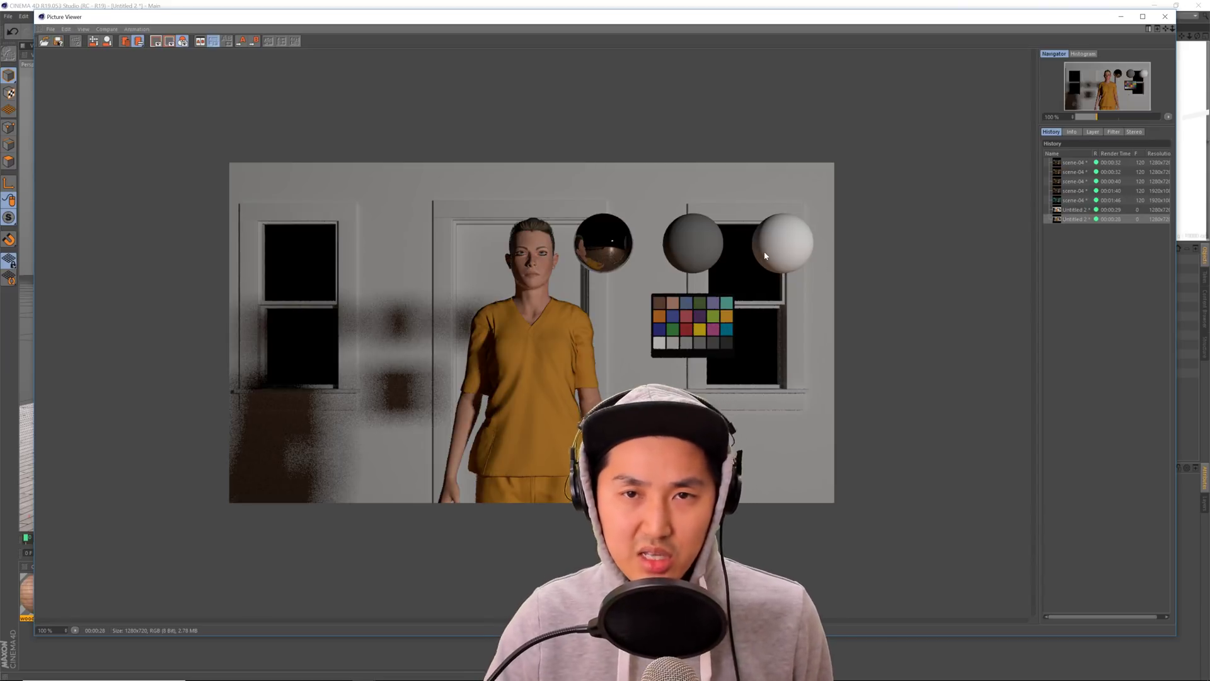
{"action": "key", "text": "Up"}
{"action": "key", "text": "Down"}
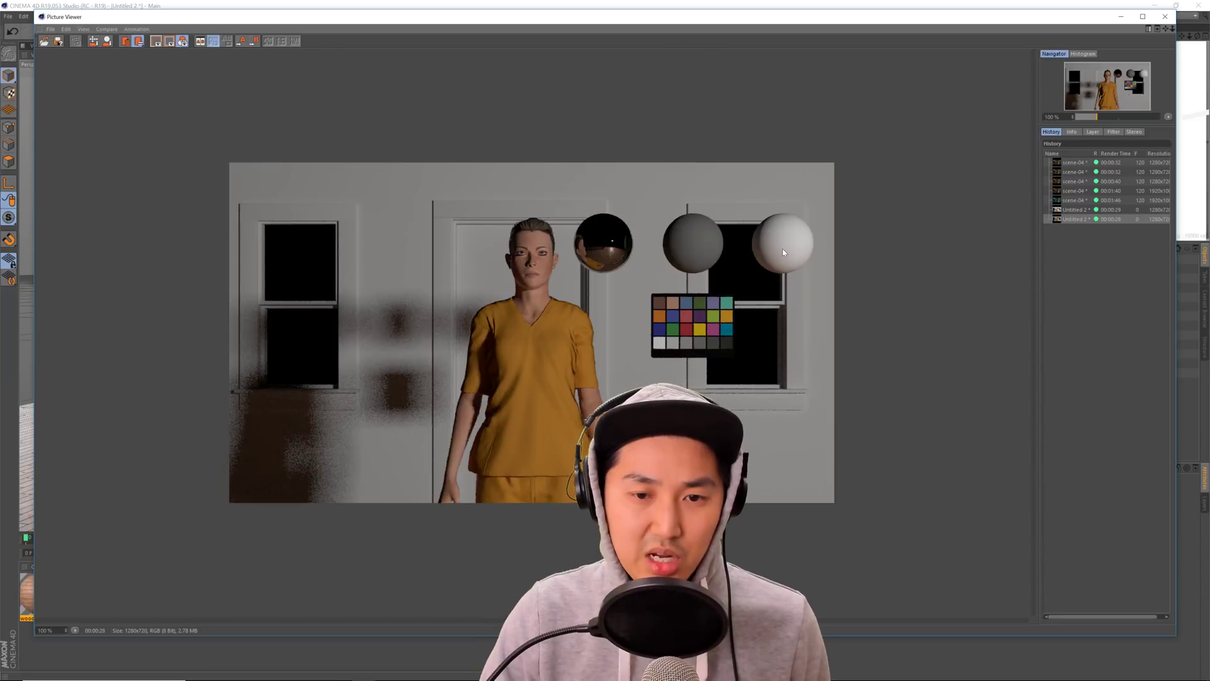
{"action": "key", "text": "Up"}
{"action": "key", "text": "Down"}
{"action": "left_click", "coordinate": [1164, 16]}
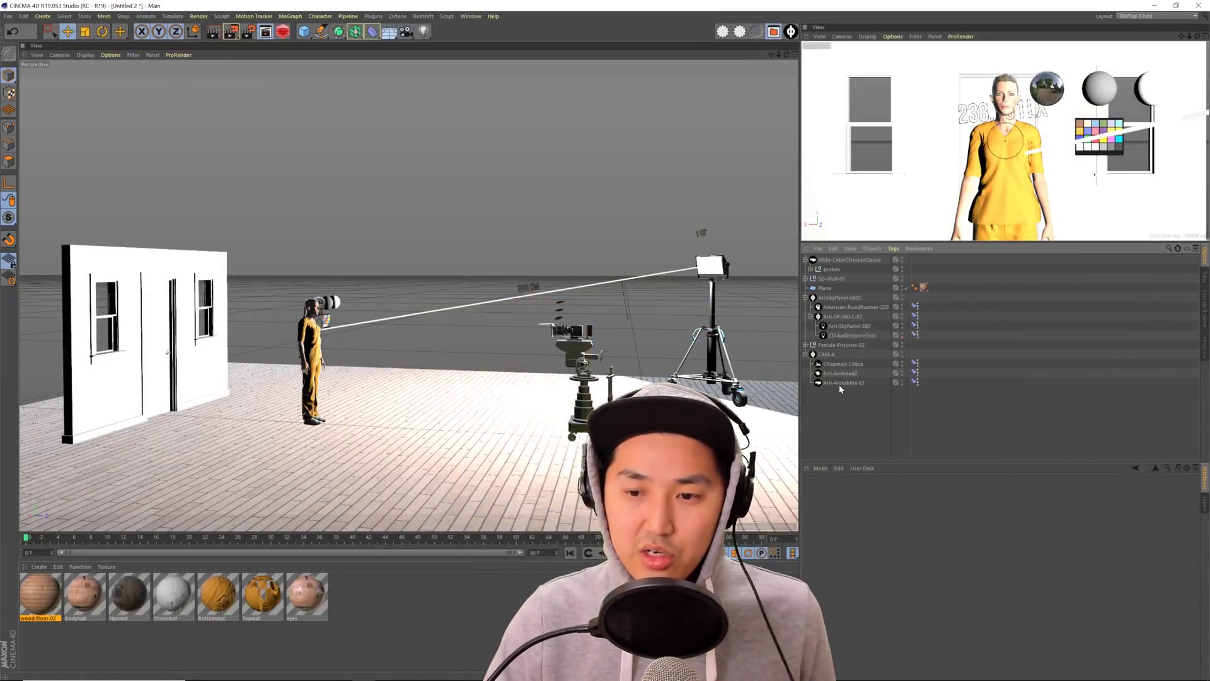
{"action": "left_click", "coordinate": [842, 383]}
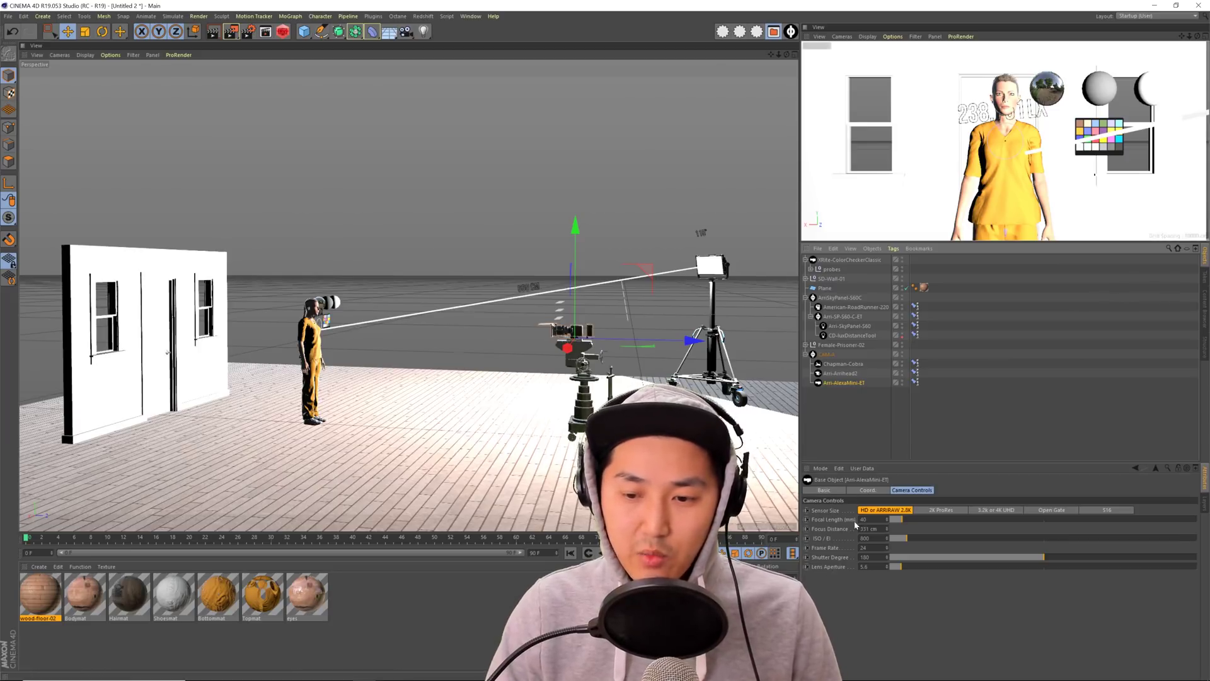
{"action": "left_click", "coordinate": [837, 417]}
- Add the diffusion frame with stands from the Photometric-Physical preset library to the scene
{"action": "key", "text": "shift+F8"}
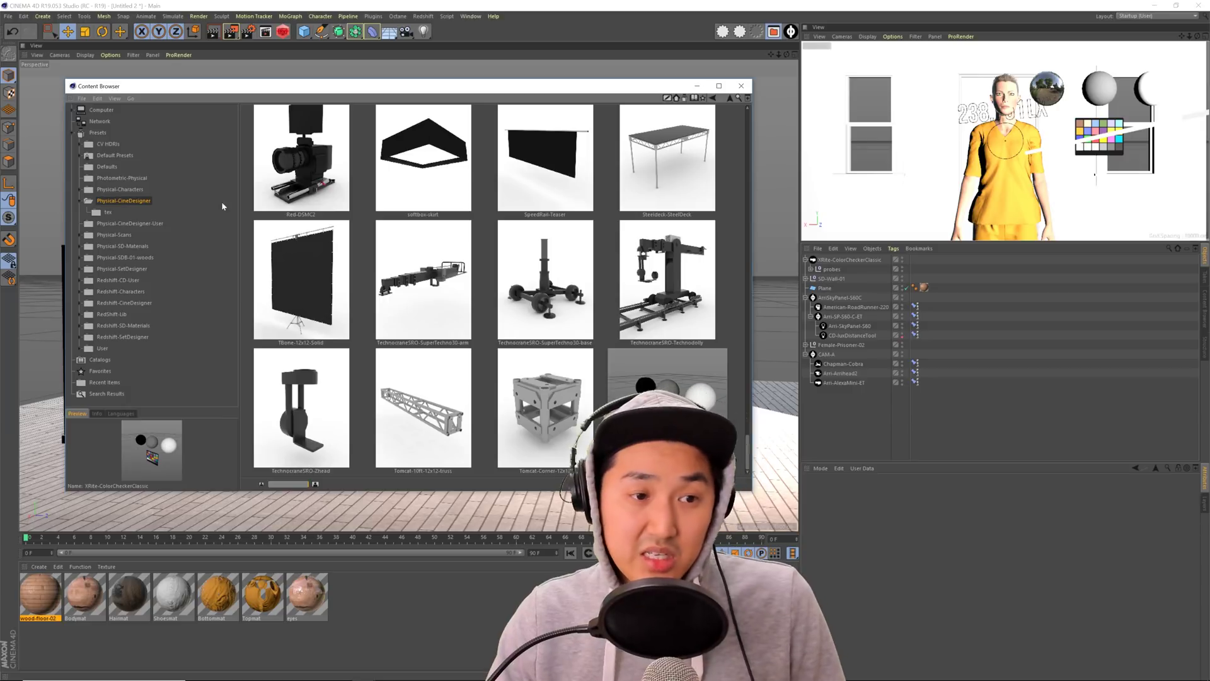
{"action": "left_click", "coordinate": [121, 178]}
{"action": "double_click", "coordinate": [545, 165]}
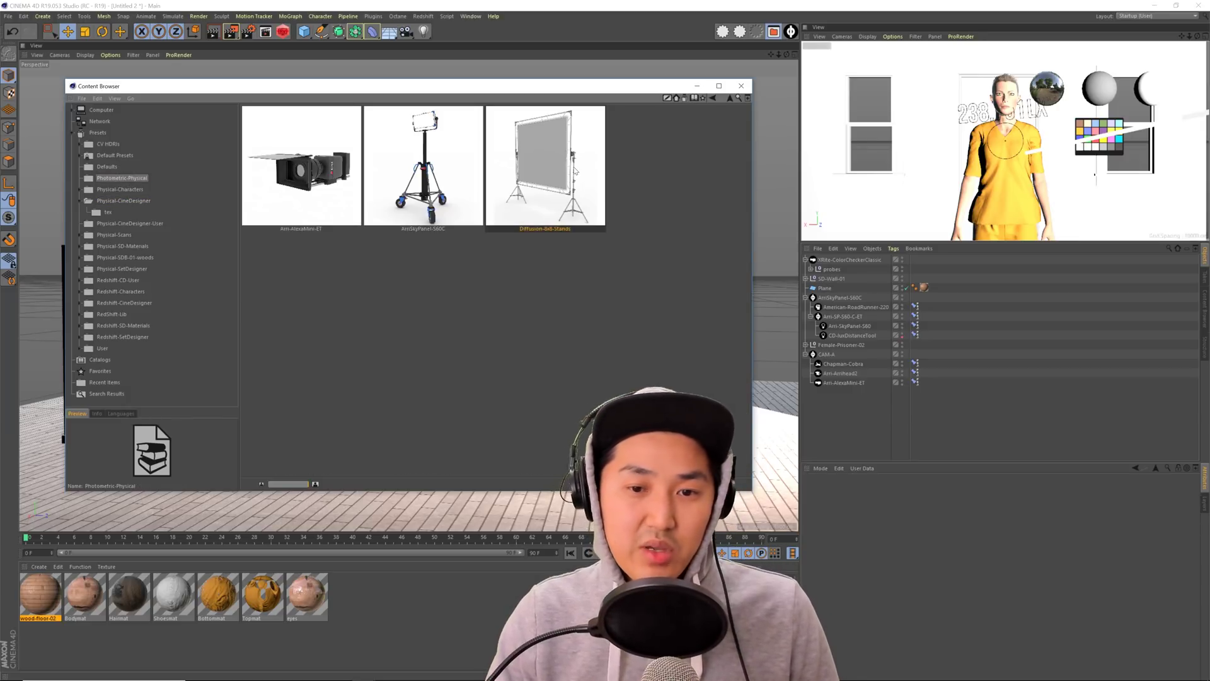
{"action": "left_click", "coordinate": [740, 86]}
- Turn on the diffusion frame's built-in light source
{"action": "middle_click_drag", "start_coordinate": [630, 246], "coordinate": [560, 246], "text": "alt"}
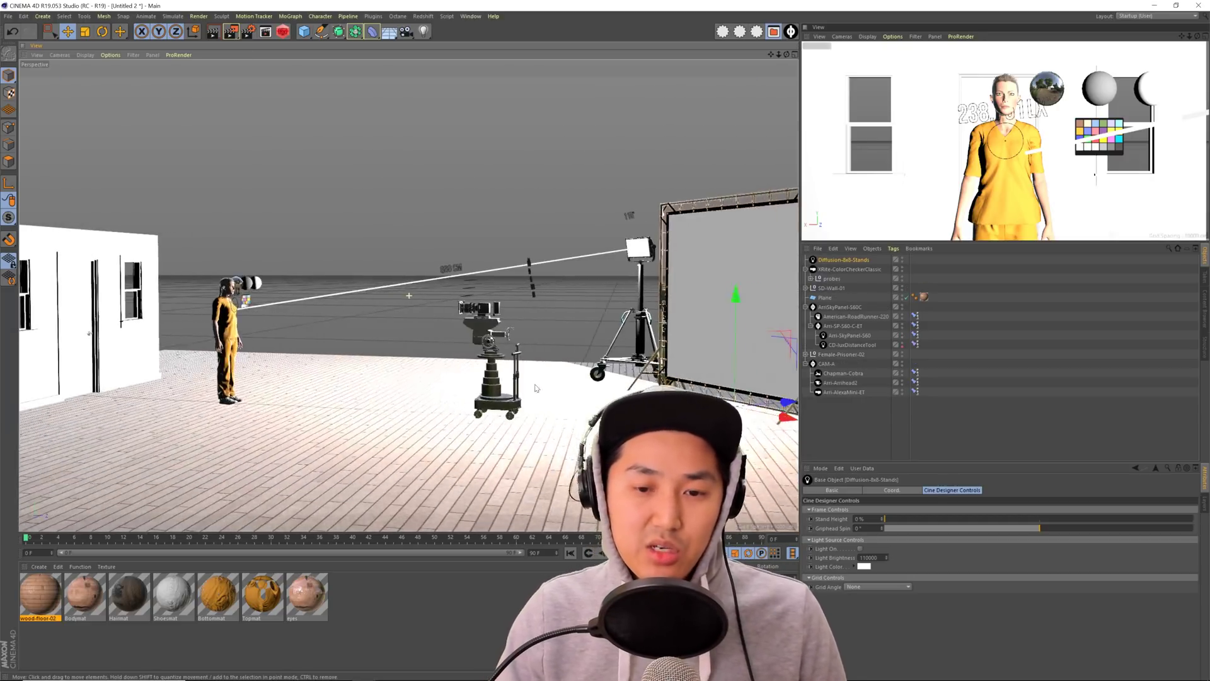
{"action": "left_click_drag", "start_coordinate": [561, 245], "coordinate": [575, 283], "text": "alt"}
{"action": "scroll", "coordinate": [564, 358], "scroll_direction": "down", "scroll_amount": 5}
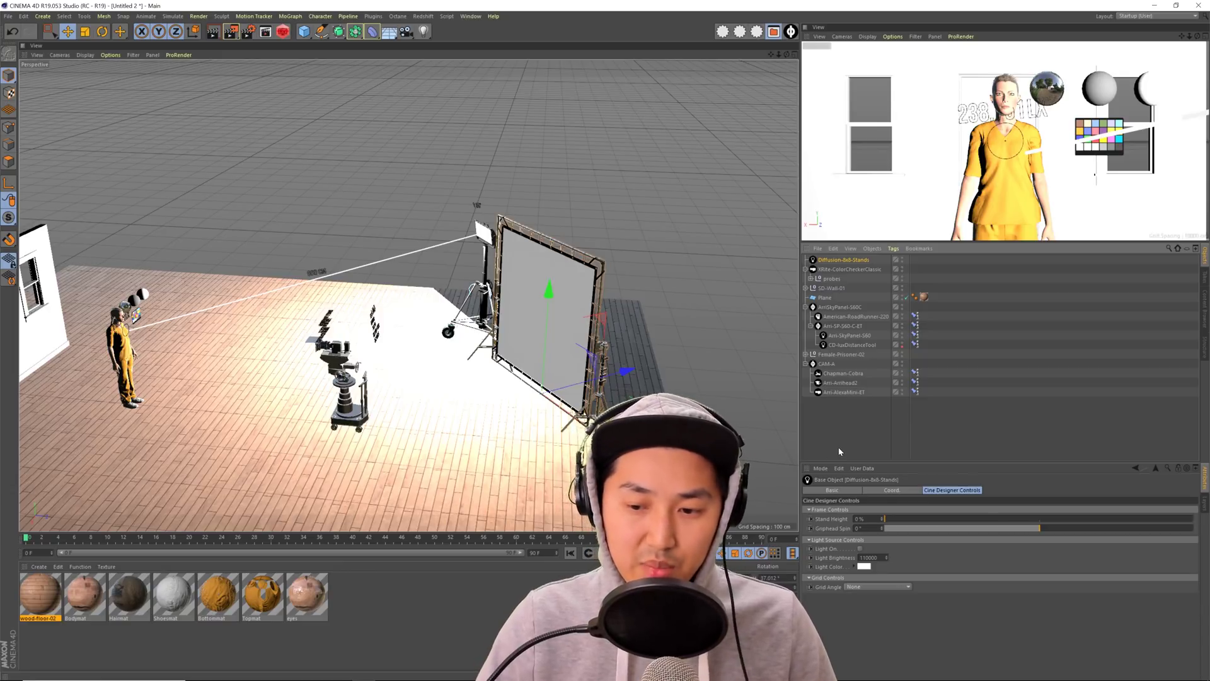
{"action": "left_click", "coordinate": [860, 549]}
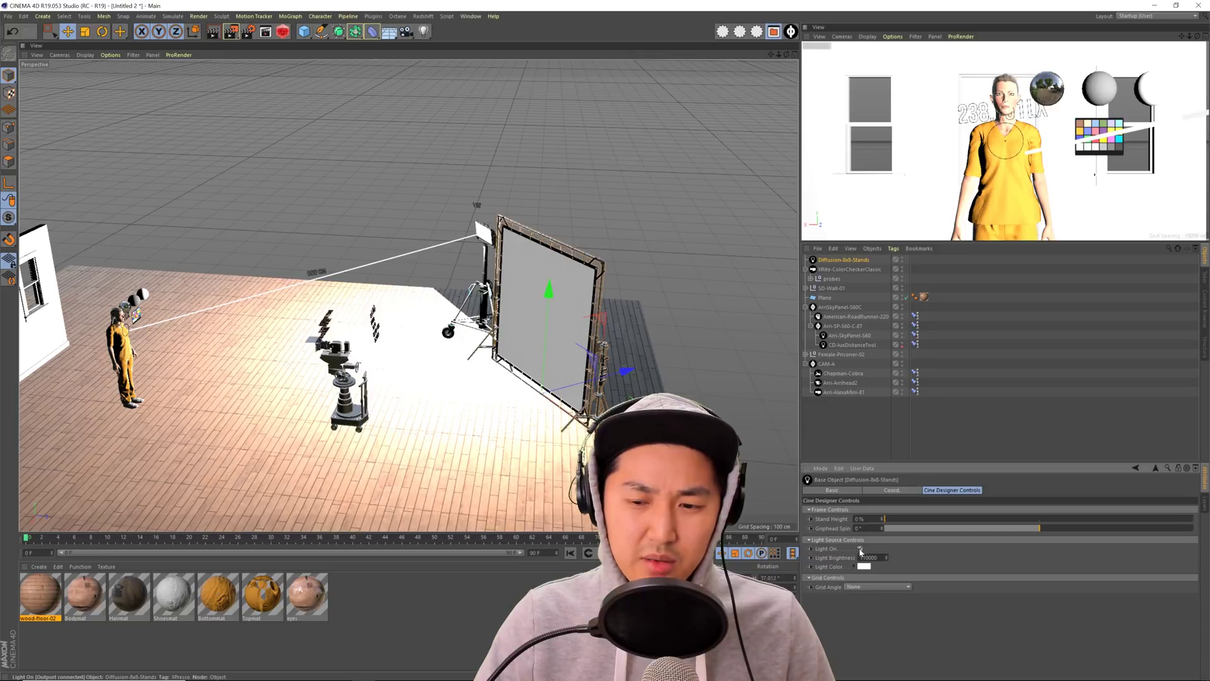
- Raise the diffusion frame by setting its stand height to 12%, keeping the frame selected
{"action": "left_click", "coordinate": [832, 540]}
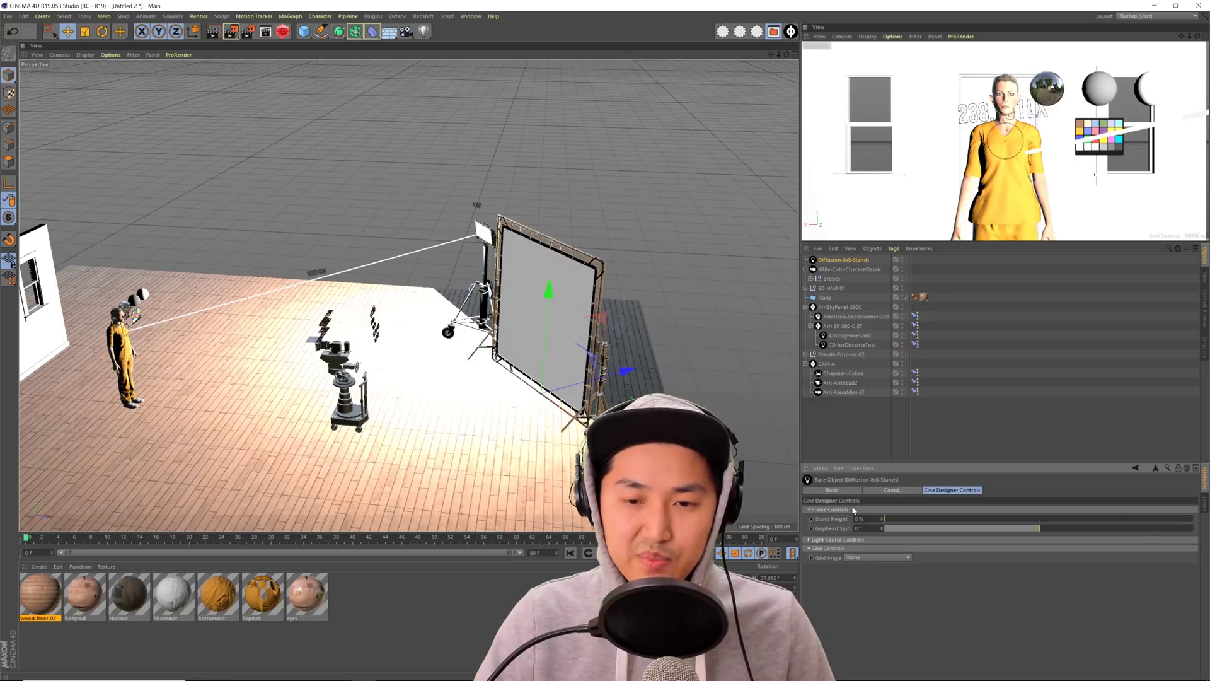
{"action": "left_click_drag", "start_coordinate": [889, 518], "coordinate": [921, 518]}
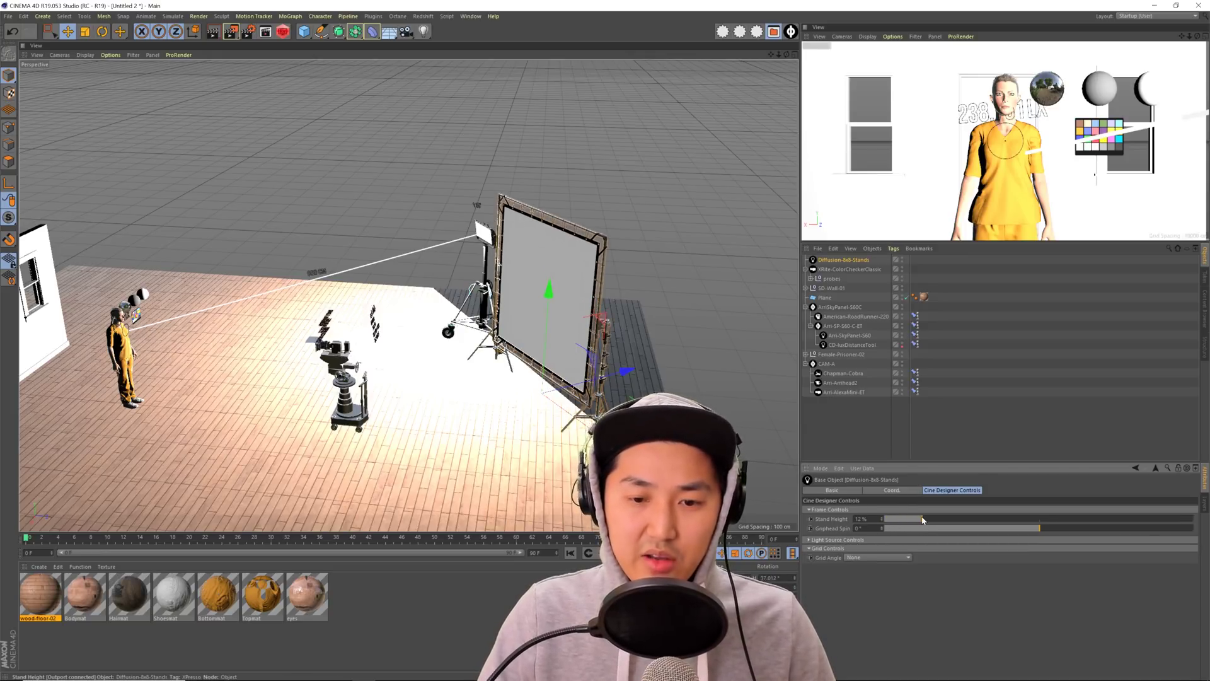
{"action": "left_click", "coordinate": [844, 267]}
{"action": "left_click", "coordinate": [844, 260]}
- Move the diffusion frame about 392 cm in the top view to sit in the SkyPanel's beam between light and character
{"action": "middle_click", "coordinate": [631, 186]}
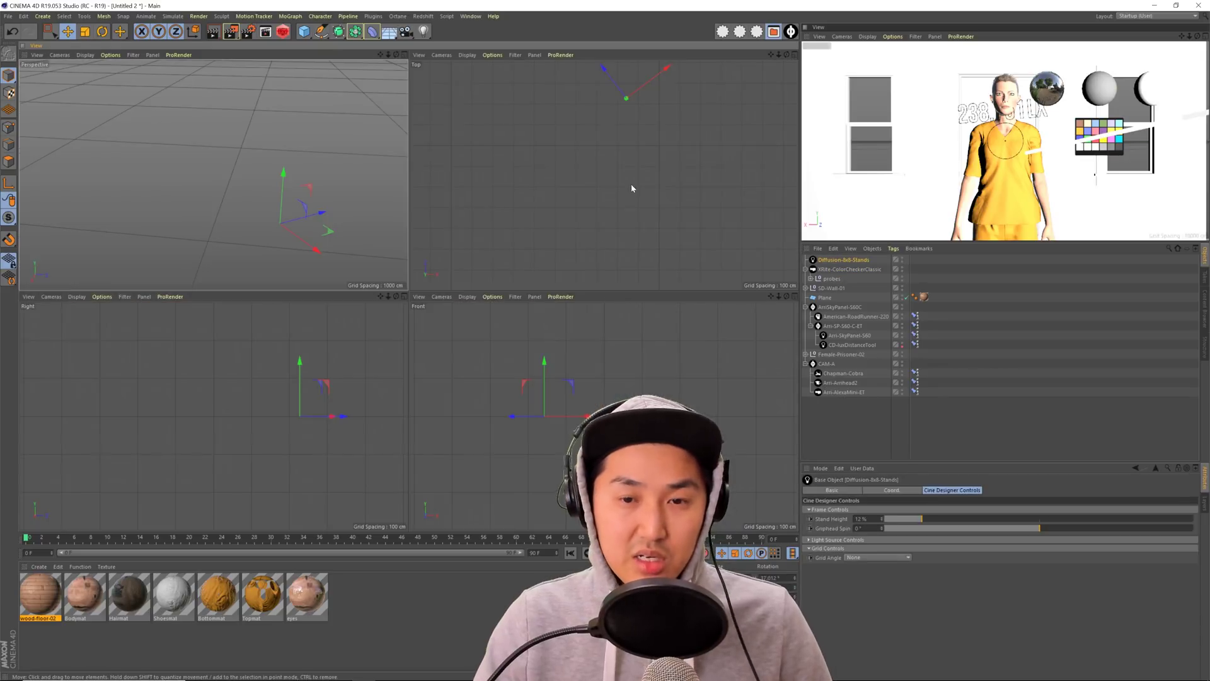
{"action": "middle_click", "coordinate": [630, 187]}
{"action": "middle_click_drag", "start_coordinate": [437, 211], "coordinate": [459, 247], "text": "alt"}
{"action": "scroll", "coordinate": [494, 249], "scroll_direction": "up", "scroll_amount": 4}
{"action": "scroll", "coordinate": [531, 241], "scroll_direction": "down", "scroll_amount": 3}
{"action": "middle_click_drag", "start_coordinate": [514, 193], "coordinate": [542, 235], "text": "alt"}
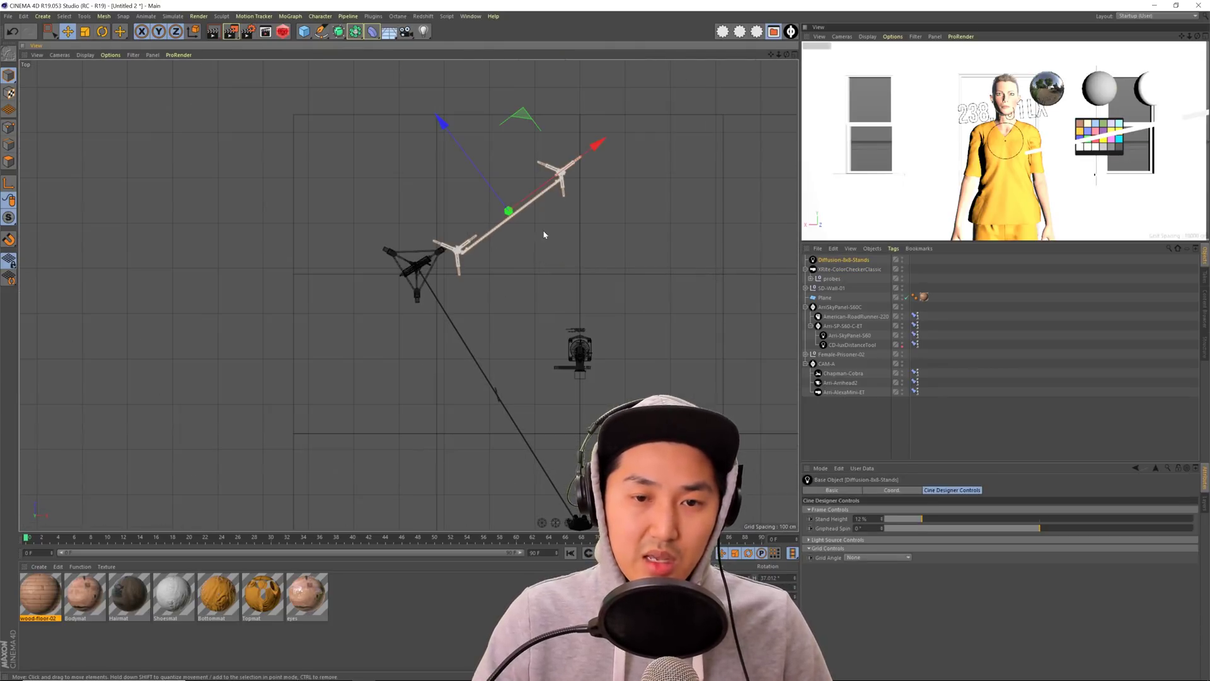
{"action": "left_click_drag", "start_coordinate": [523, 119], "coordinate": [501, 291]}
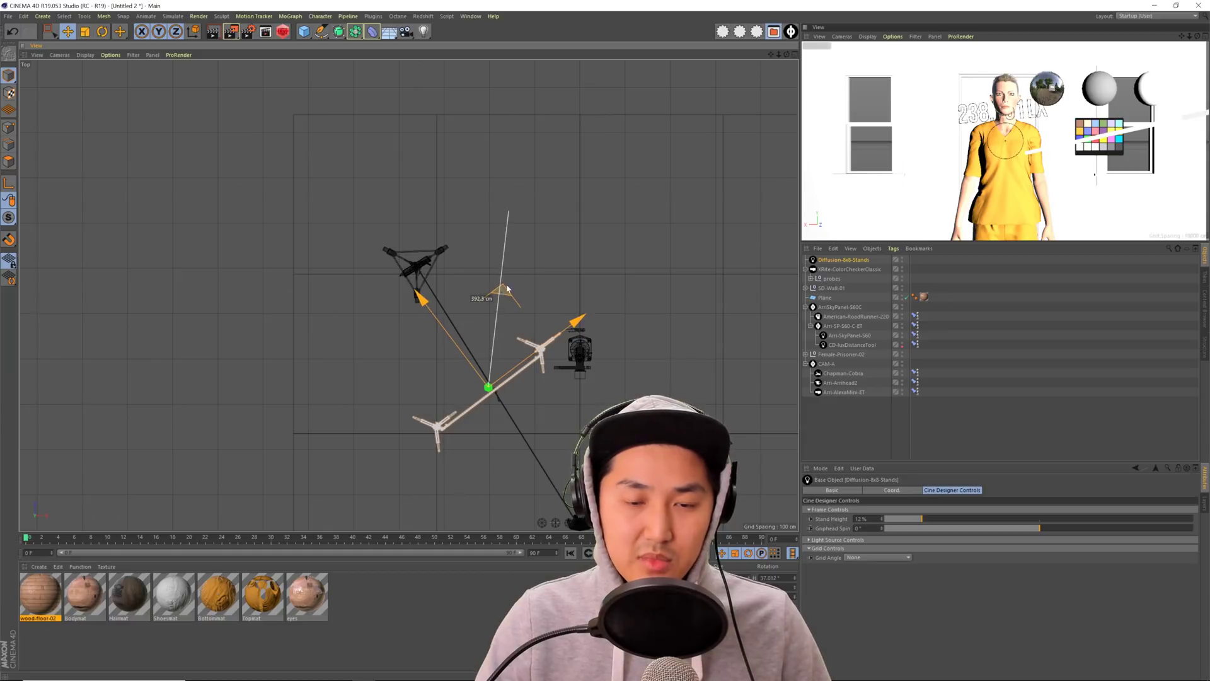
{"action": "middle_click", "coordinate": [501, 291]}
{"action": "middle_click", "coordinate": [287, 201]}
{"action": "mouse_move", "coordinate": [287, 202]}
{"action": "left_mouse_down", "text": "alt"}
{"action": "mouse_move", "coordinate": [486, 208]}
{"action": "mouse_move", "coordinate": [511, 225]}
{"action": "left_mouse_up", "text": "alt"}
{"action": "scroll", "coordinate": [506, 207], "scroll_direction": "up", "scroll_amount": 3}
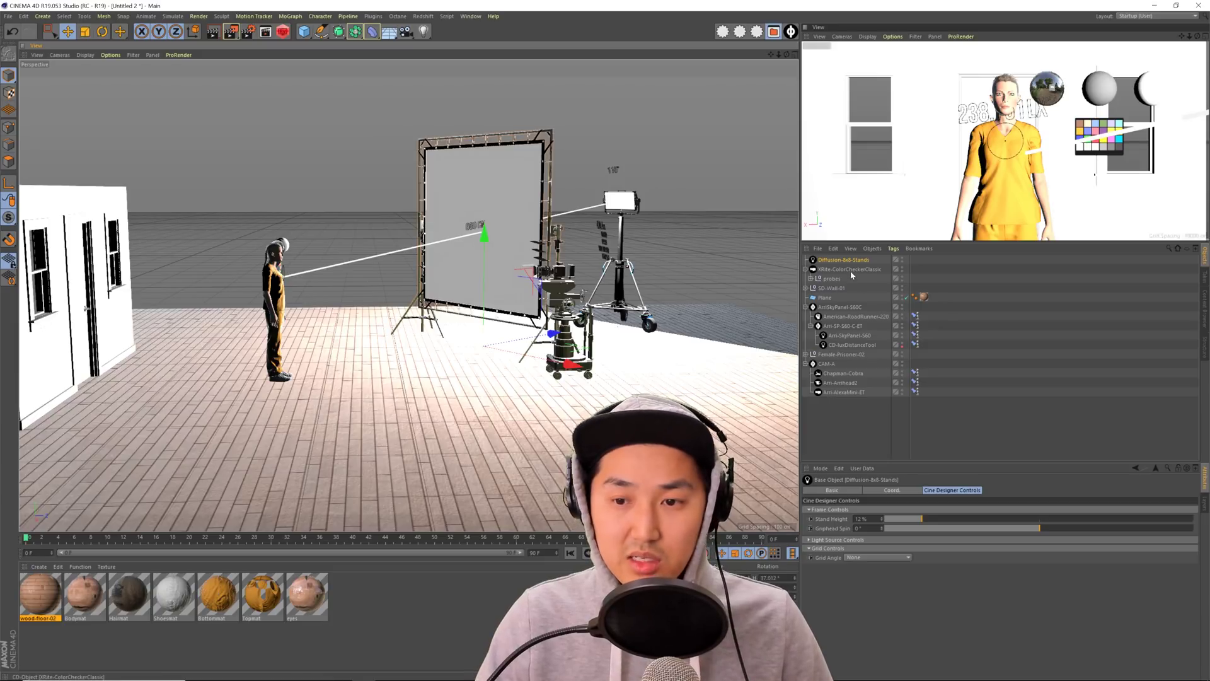
- Make the perspective view the render view and examine the measurement labels around the camera and SkyPanel
{"action": "left_click", "coordinate": [850, 392]}
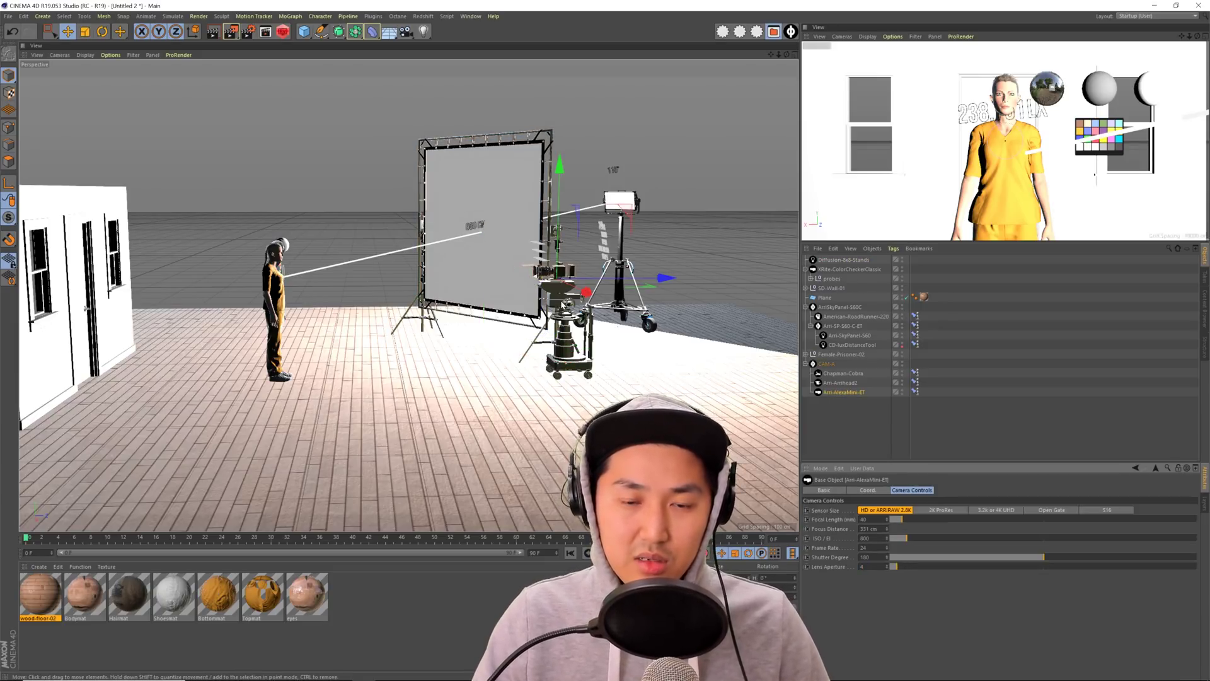
{"action": "left_click", "coordinate": [38, 55]}
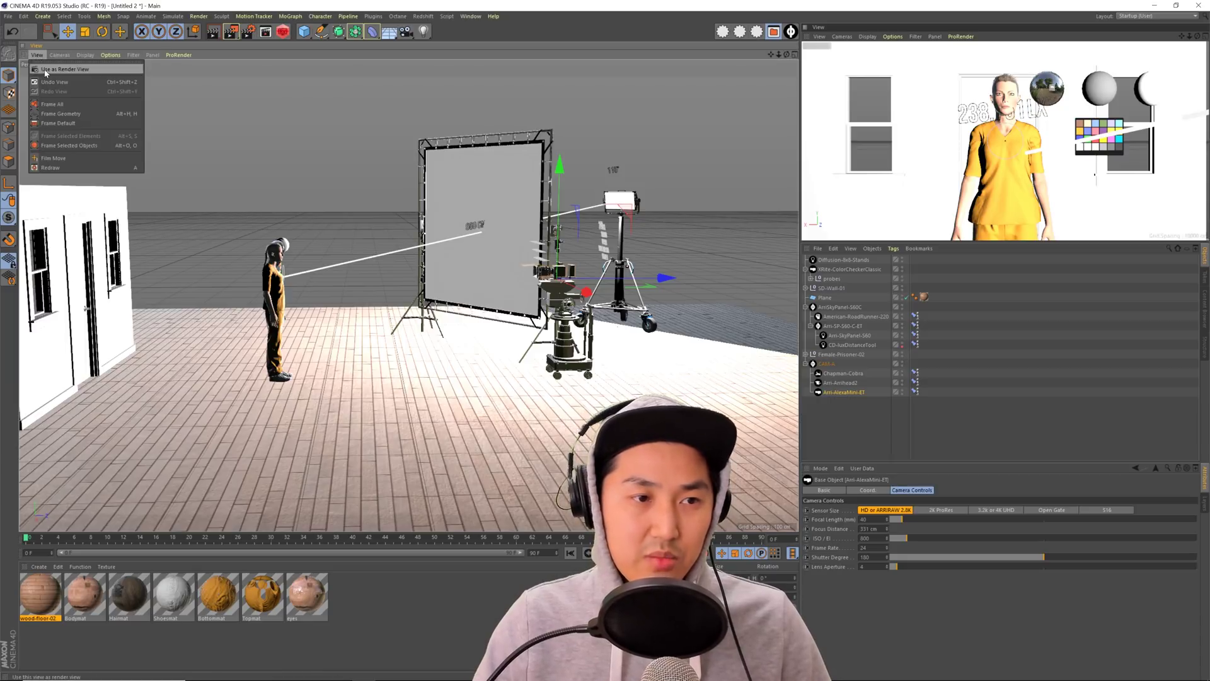
{"action": "left_click", "coordinate": [50, 66]}
{"action": "left_click", "coordinate": [297, 178]}
{"action": "middle_click_drag", "start_coordinate": [551, 291], "coordinate": [522, 286], "text": "alt"}
{"action": "scroll", "coordinate": [523, 287], "scroll_direction": "up", "scroll_amount": 5}
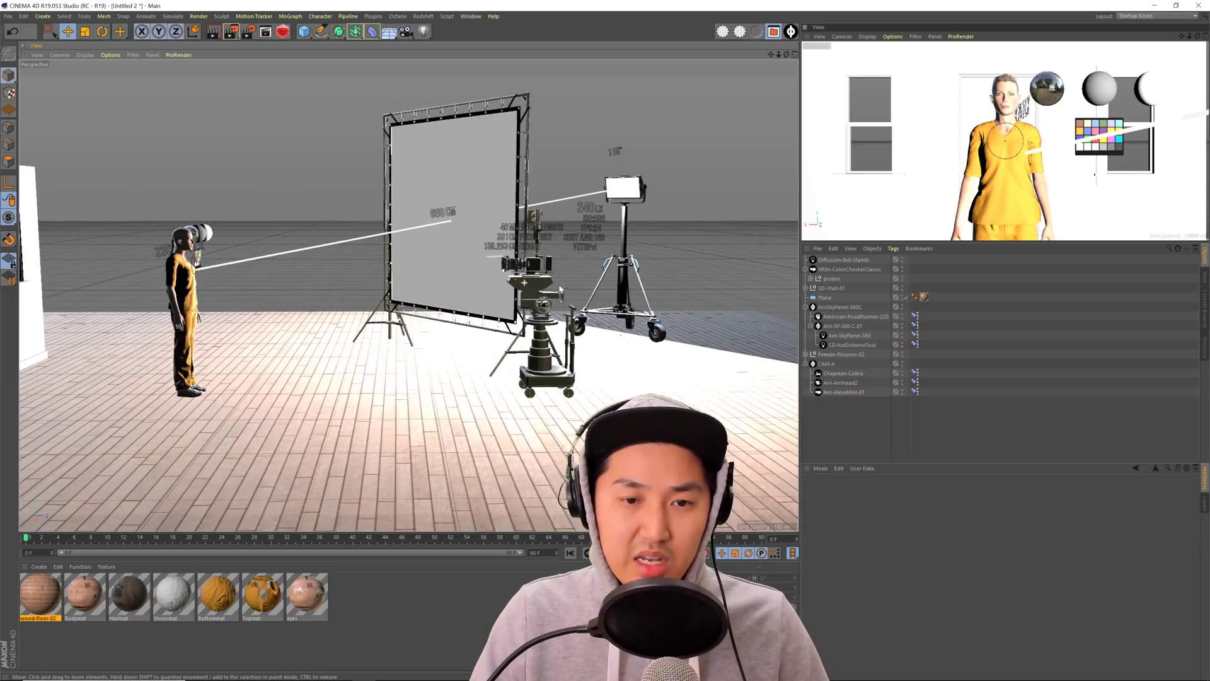
{"action": "left_click_drag", "start_coordinate": [528, 293], "coordinate": [549, 315], "text": "alt"}
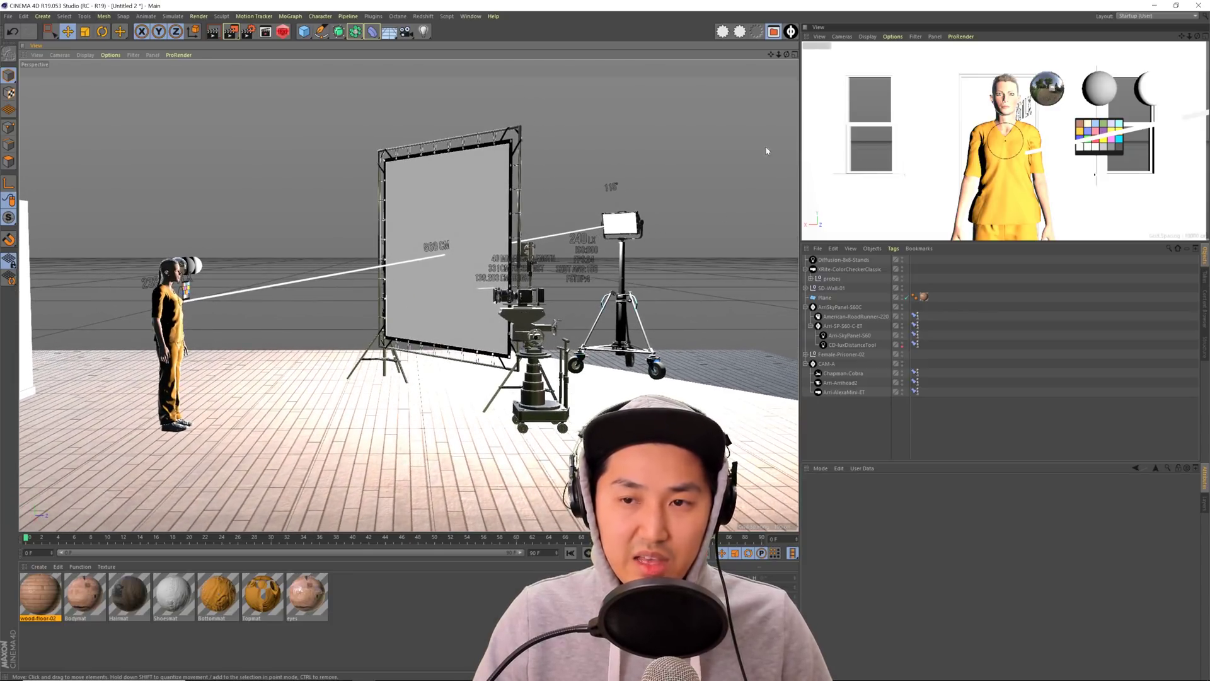
- Make the Alexa Mini's camera view the render view again and render the diffused scene to the Picture Viewer
{"action": "left_click", "coordinate": [820, 36]}
{"action": "left_click", "coordinate": [837, 50]}
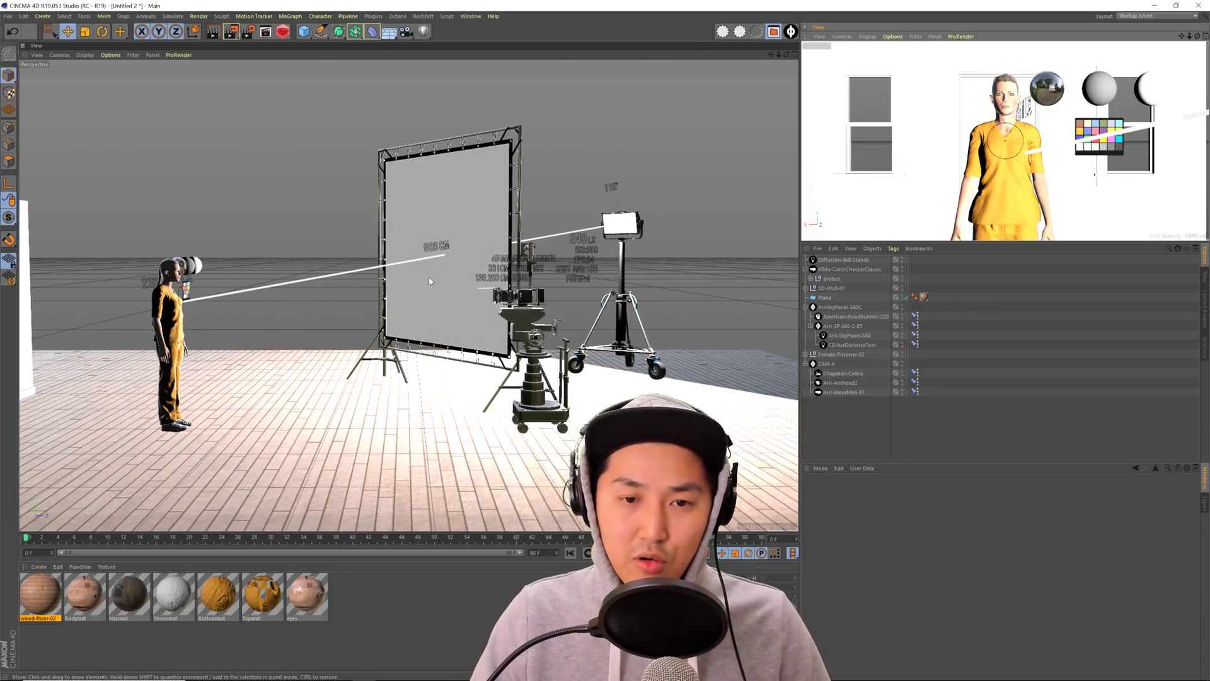
{"action": "left_click_drag", "start_coordinate": [429, 281], "coordinate": [495, 231], "text": "alt"}
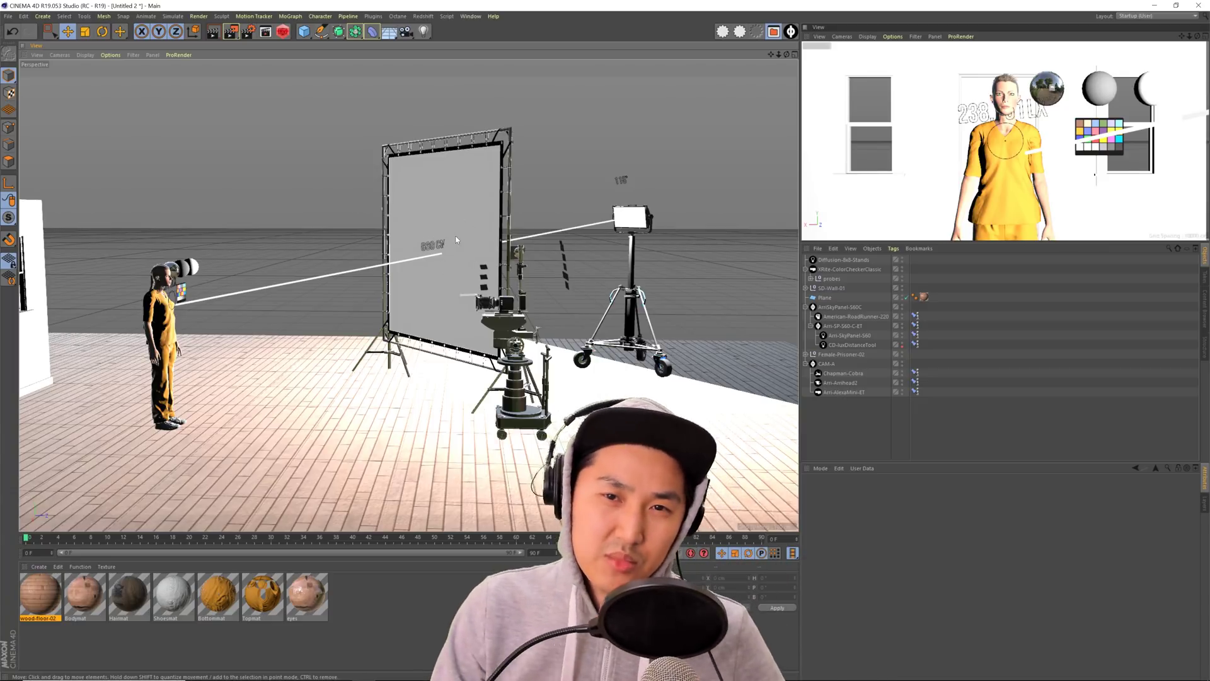
{"action": "left_click_drag", "start_coordinate": [450, 240], "coordinate": [449, 252], "text": "alt"}
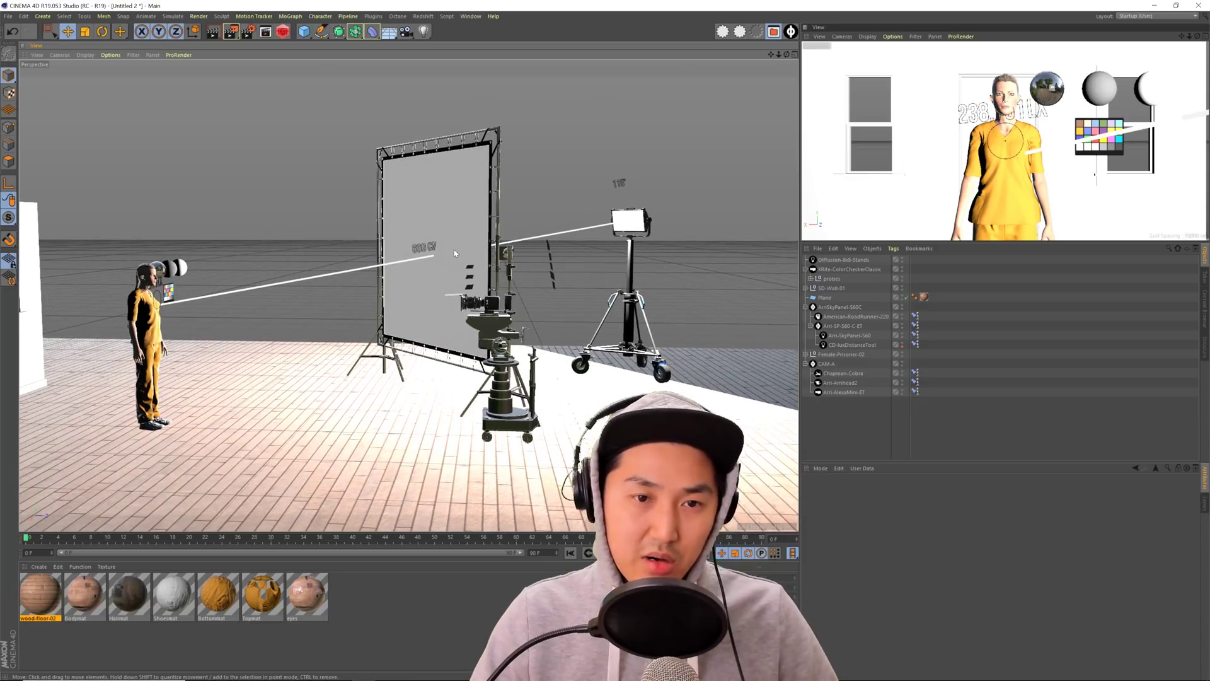
{"action": "left_click", "coordinate": [817, 41]}
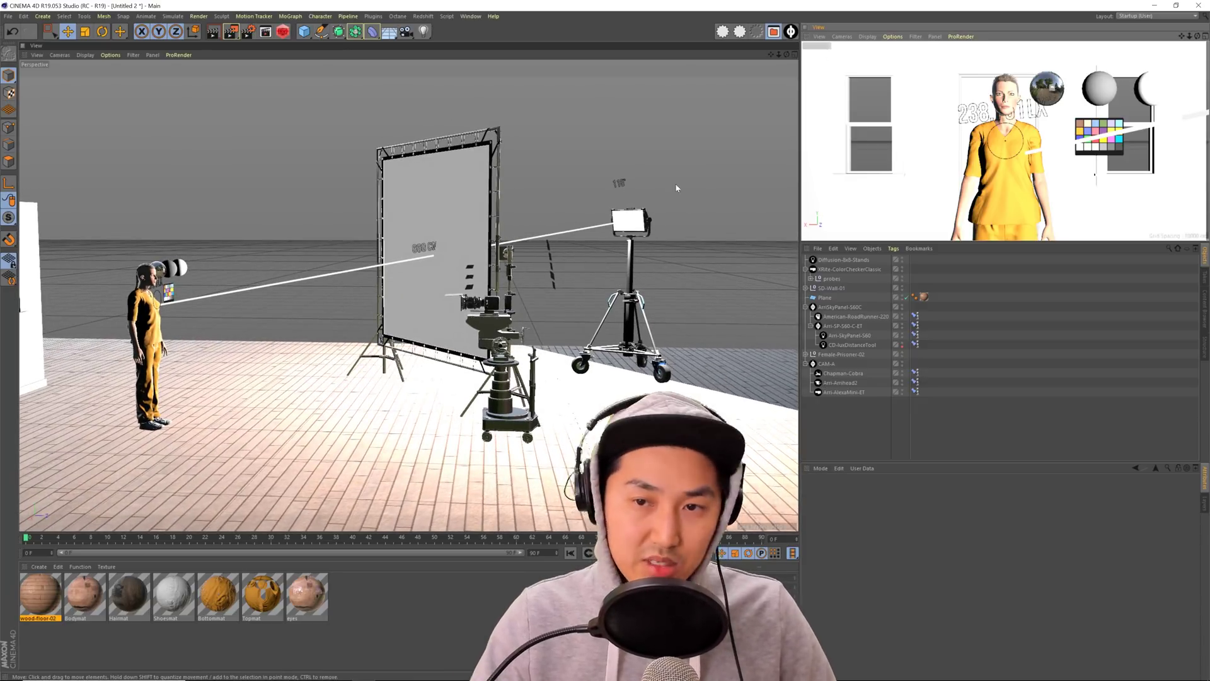
{"action": "key", "text": "shift+r"}
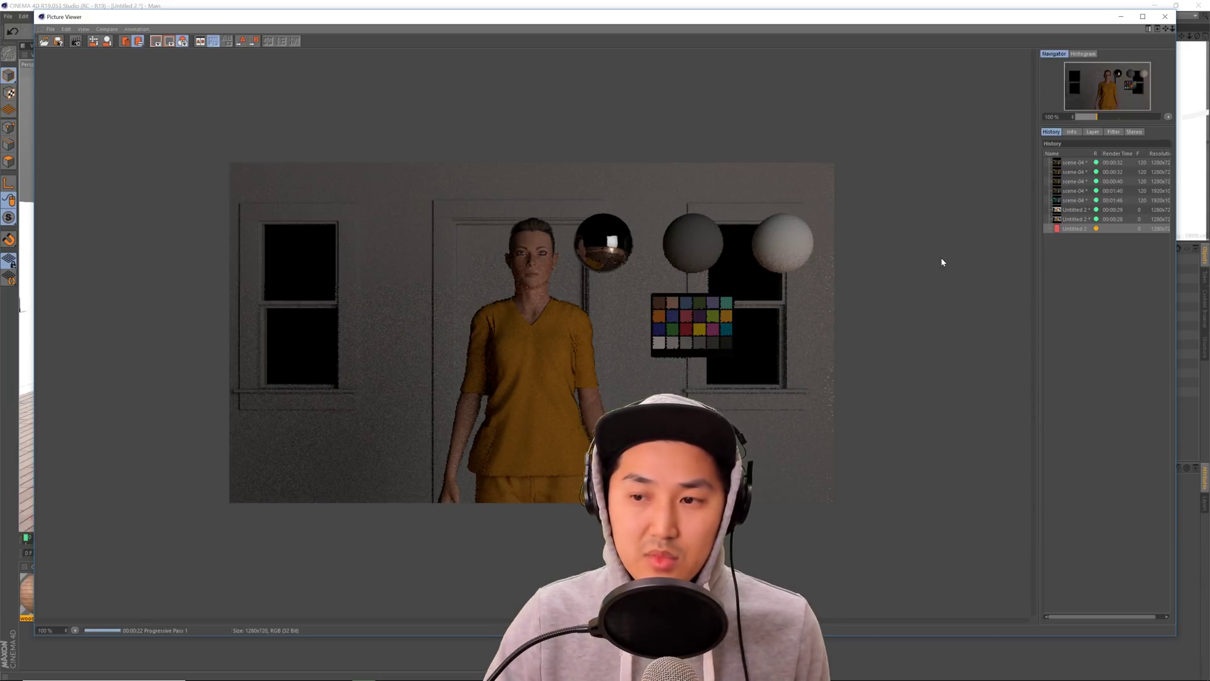
- Compare the diffused render with the previous undiffused one by switching between them, examining exposure, shadows and the chrome sphere's reflection
{"action": "left_click", "coordinate": [1081, 220]}
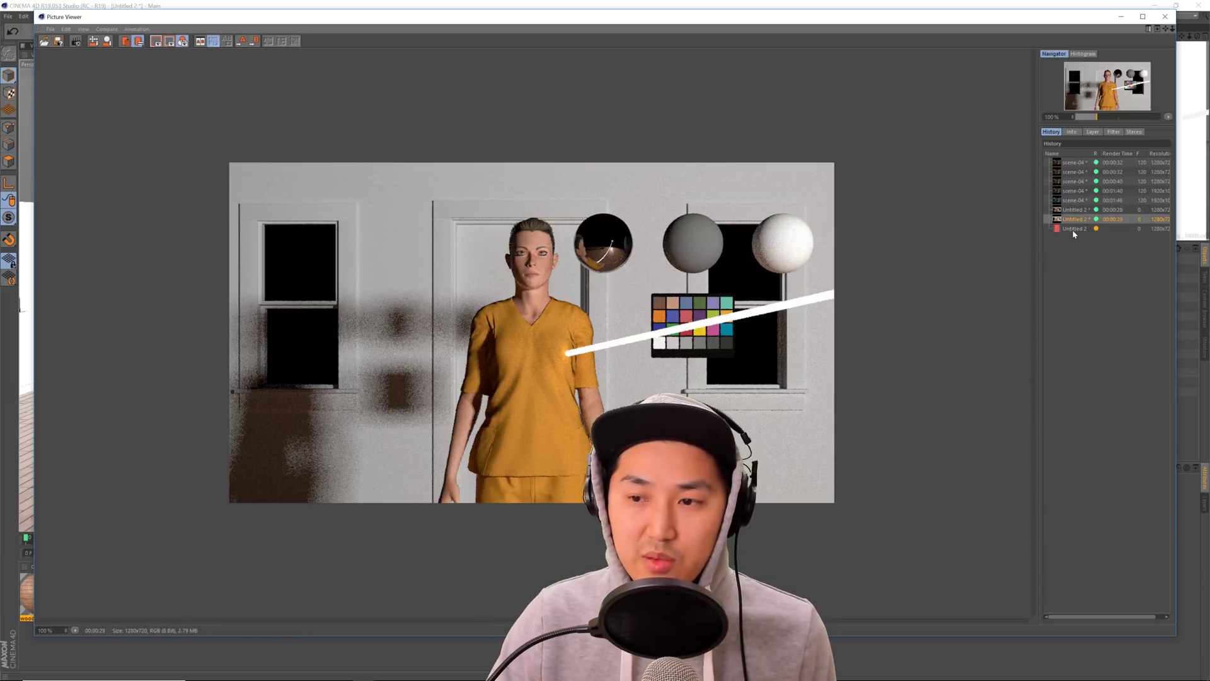
{"action": "left_click", "coordinate": [1073, 228]}
{"action": "left_click", "coordinate": [1075, 220]}
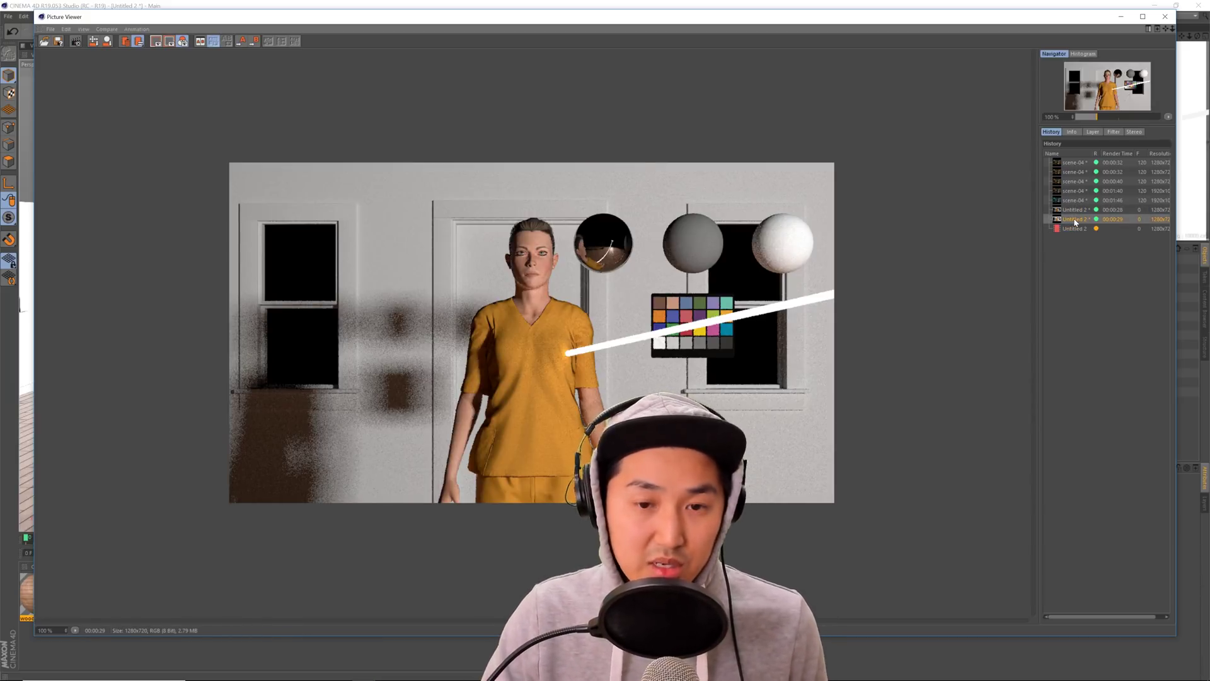
{"action": "key", "text": "Down"}
{"action": "key", "text": "Up"}
{"action": "key", "text": "Up"}
{"action": "key", "text": "Down"}
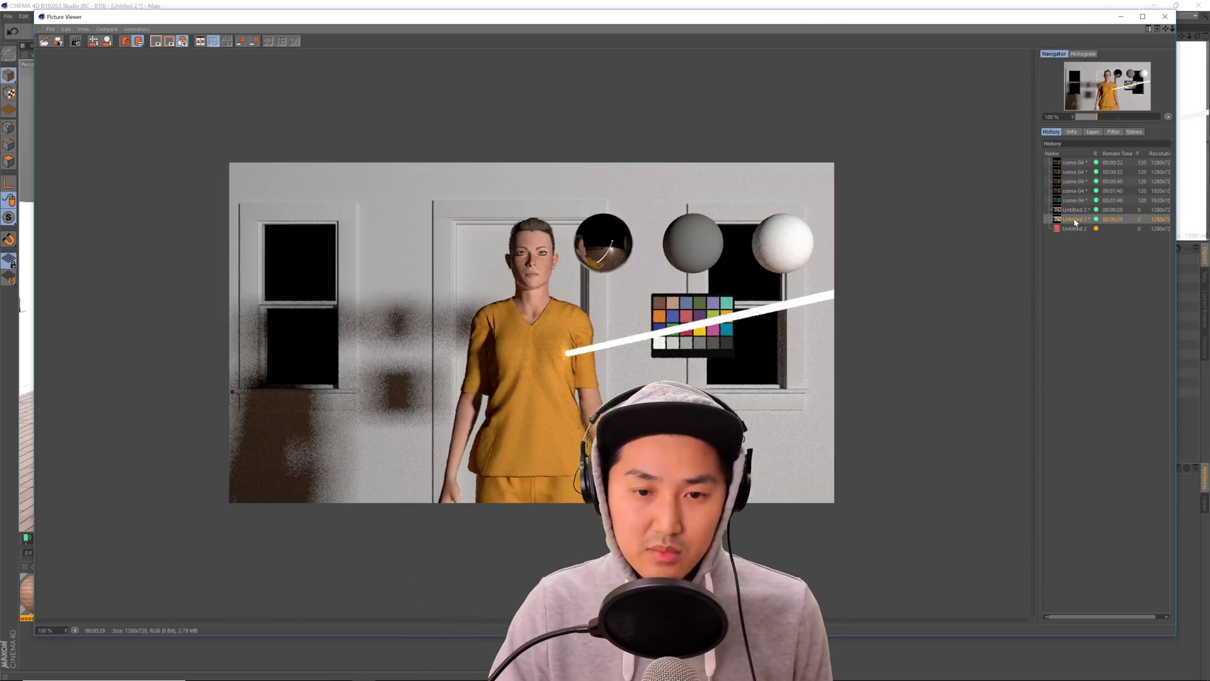
{"action": "key", "text": "Down"}
{"action": "key", "text": "Up"}
{"action": "key", "text": "Down"}
{"action": "key", "text": "Up"}
{"action": "key", "text": "Down"}
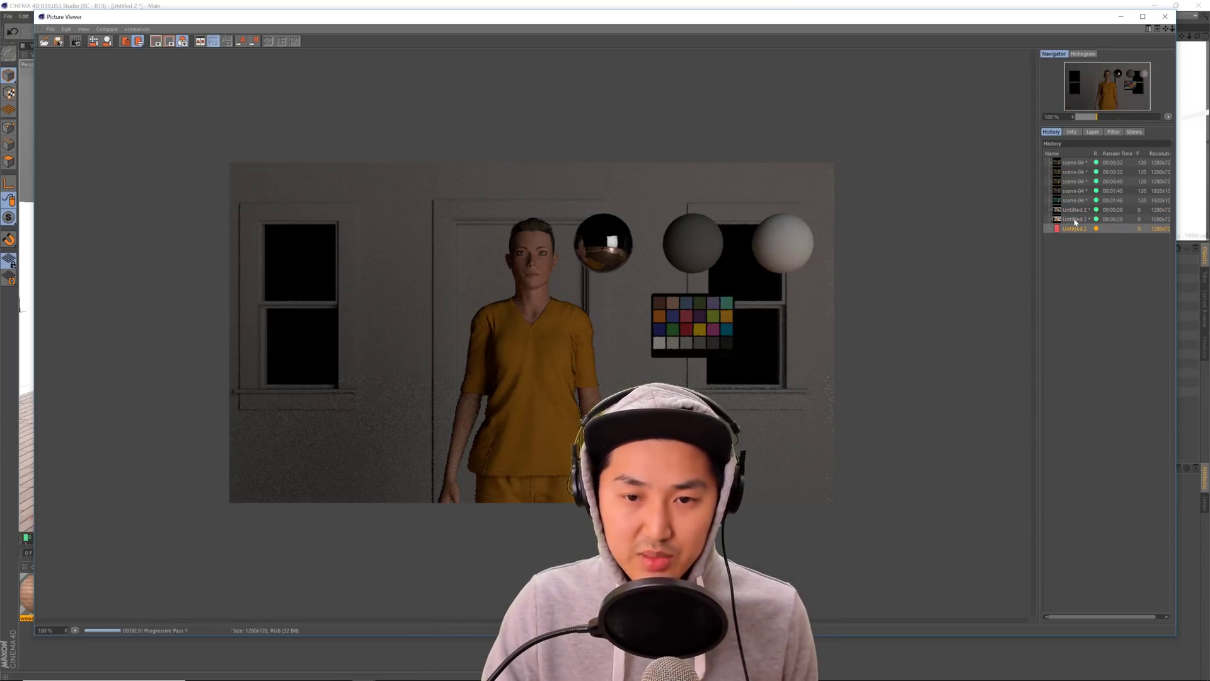
{"action": "key", "text": "Up"}
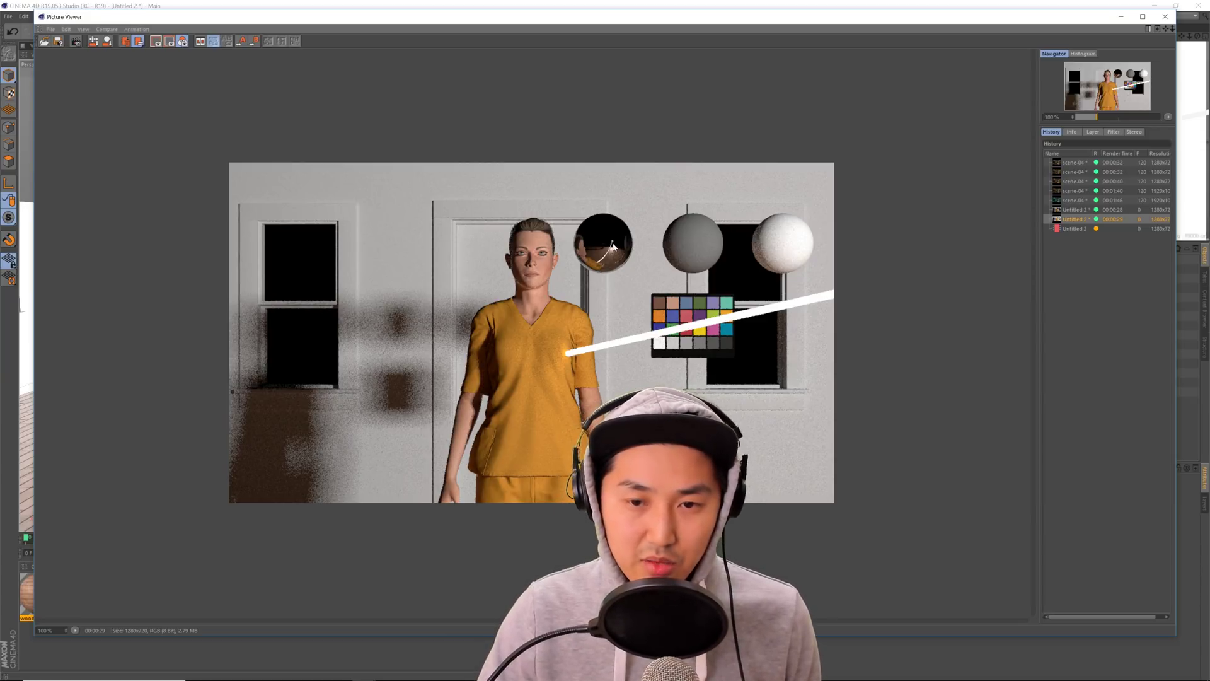
{"action": "key", "text": "Down"}
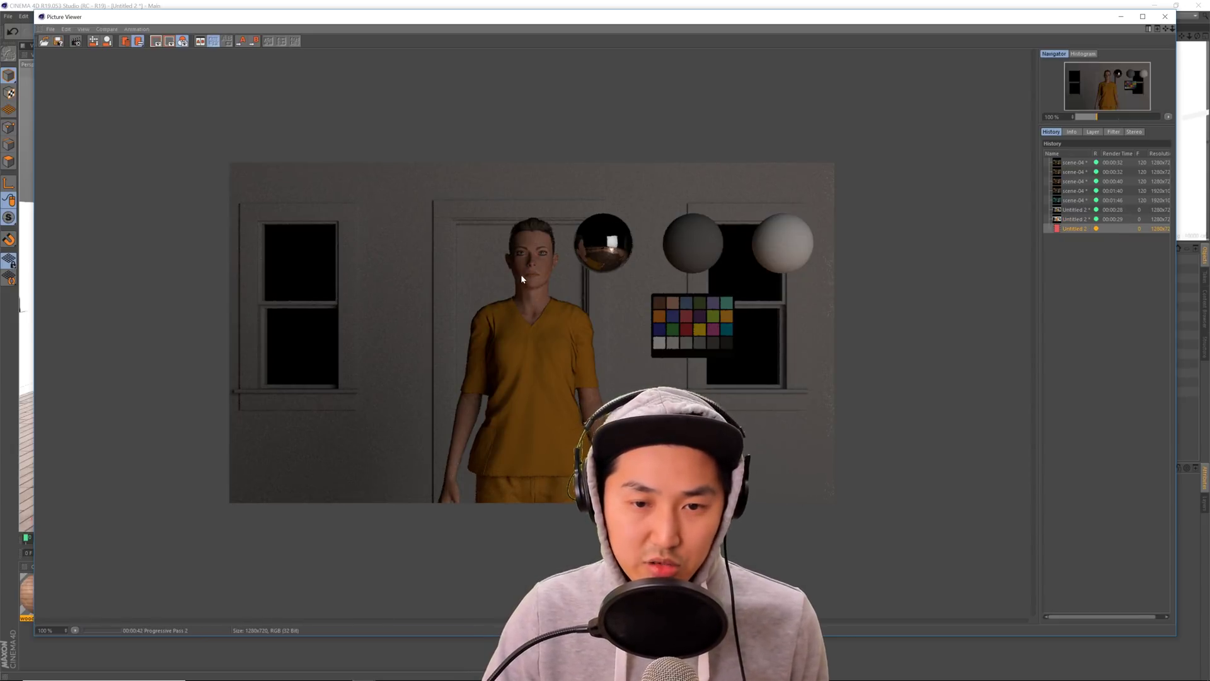
{"action": "key", "text": "Up"}
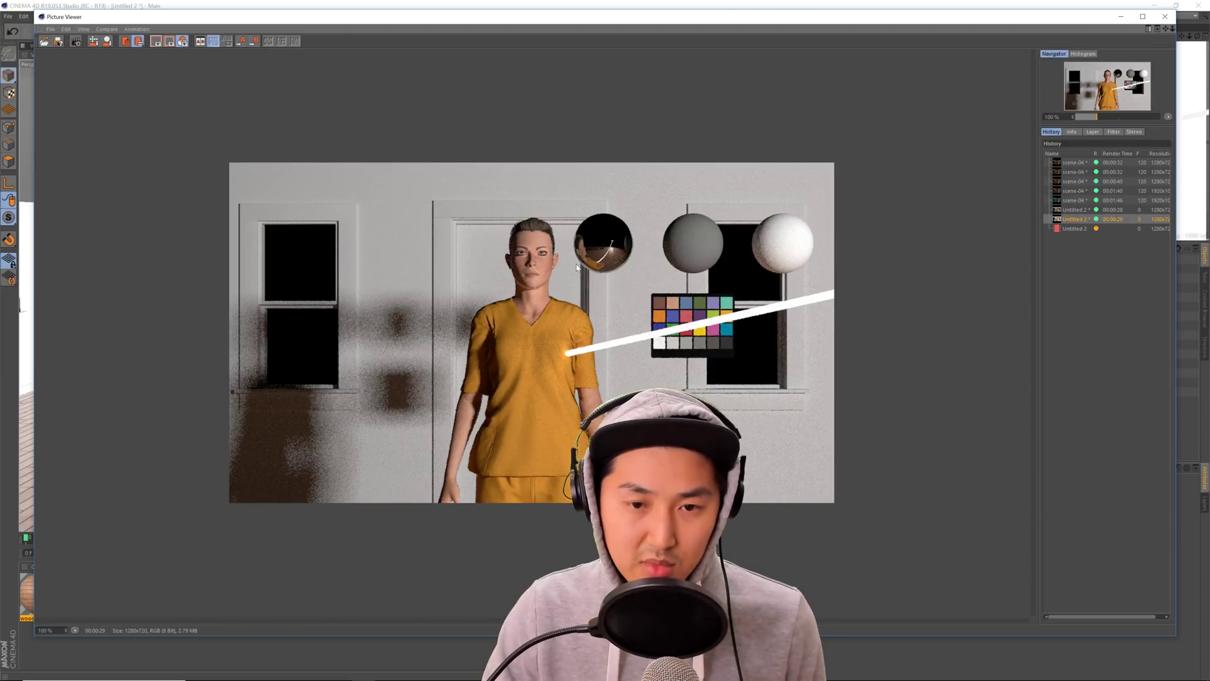
{"action": "key", "text": "Down"}
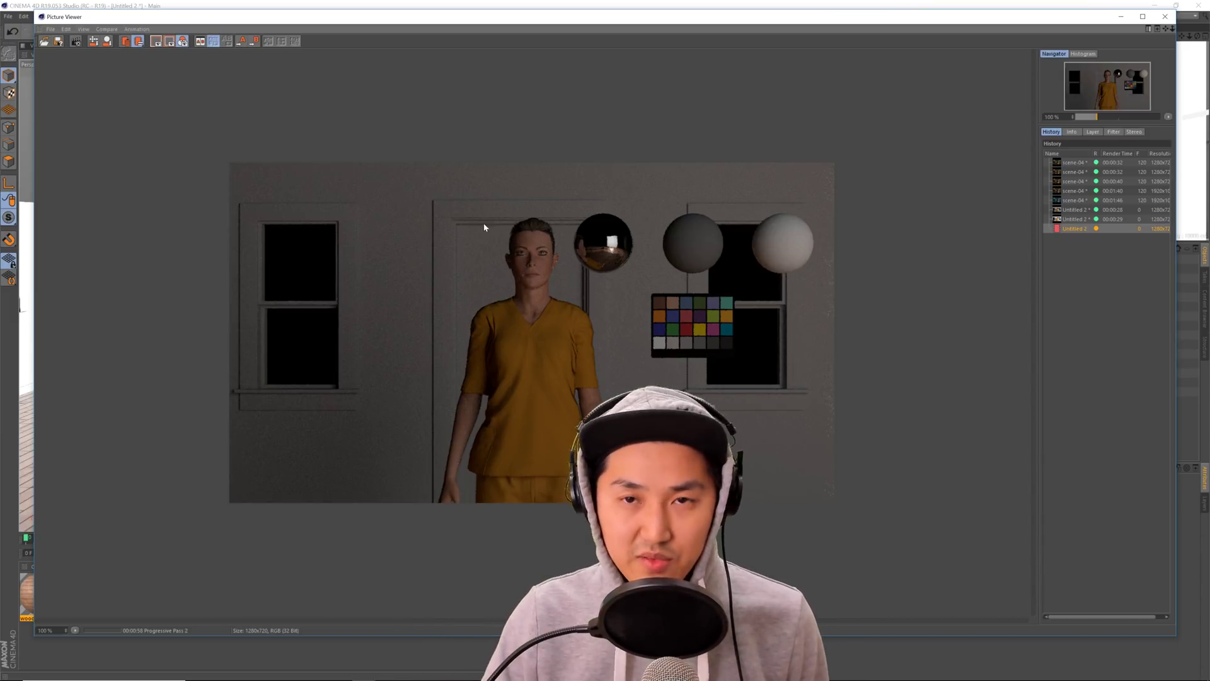
{"action": "key", "text": "Up"}
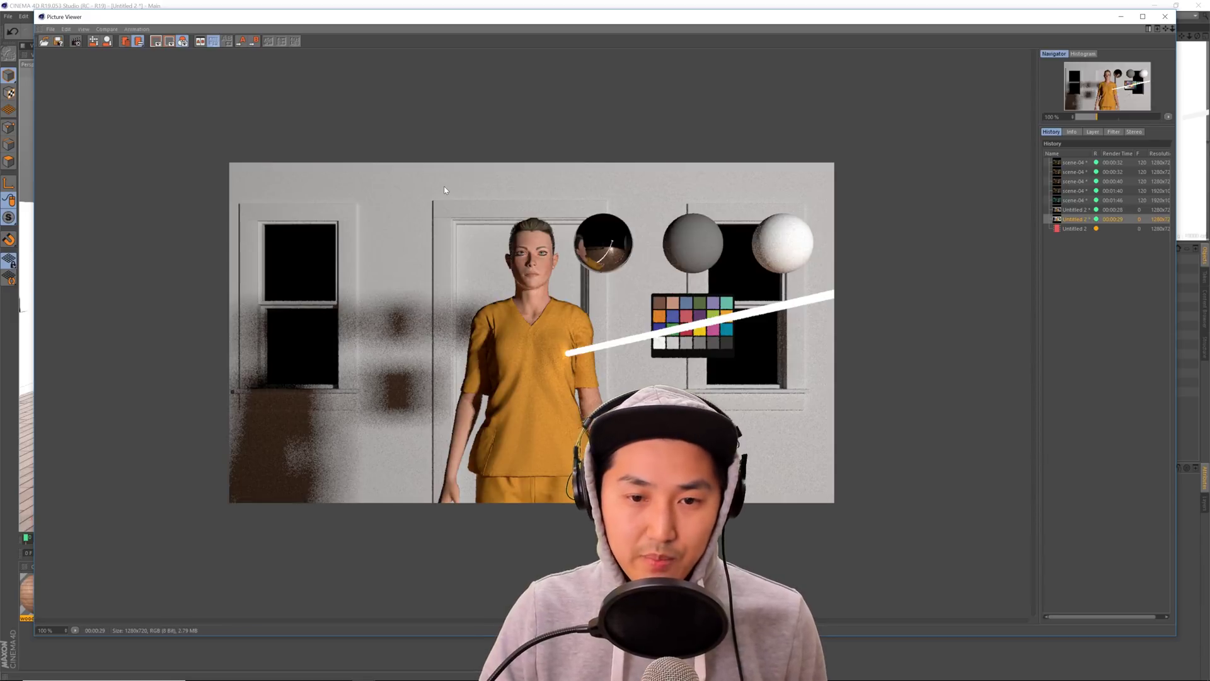
{"action": "key", "text": "Down"}
{"action": "key", "text": "Up"}
{"action": "key", "text": "Down"}
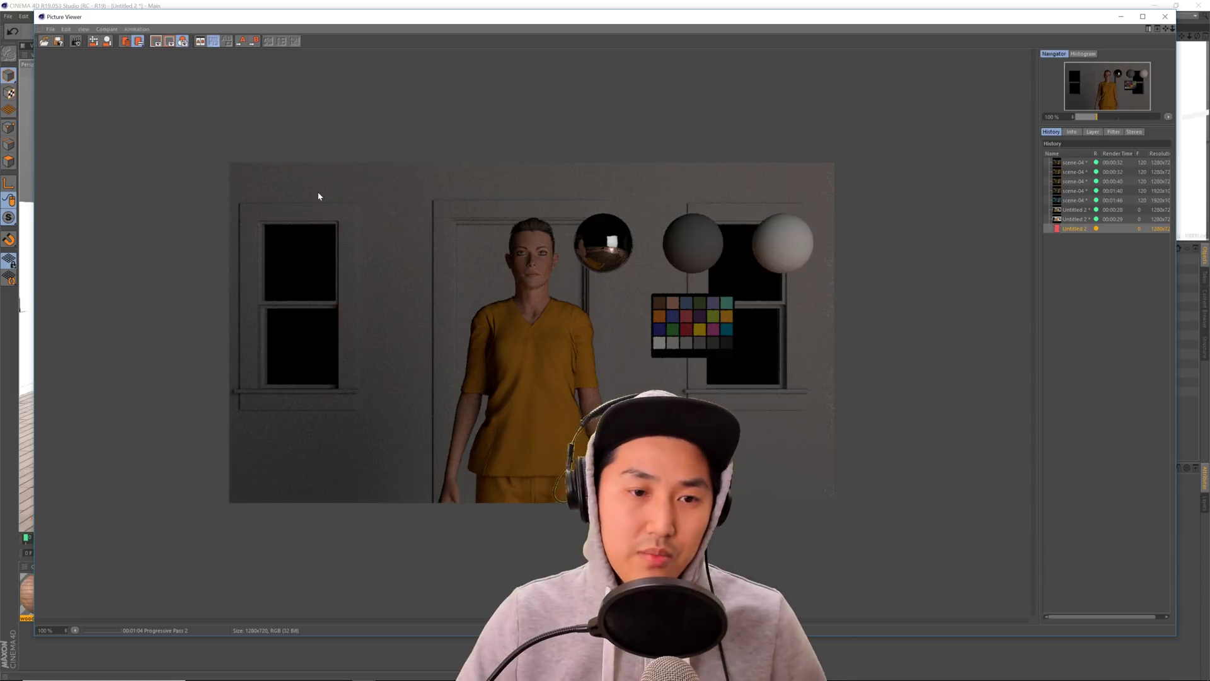
- Stop the running render and close the Picture Viewer
{"action": "left_click", "coordinate": [75, 41]}
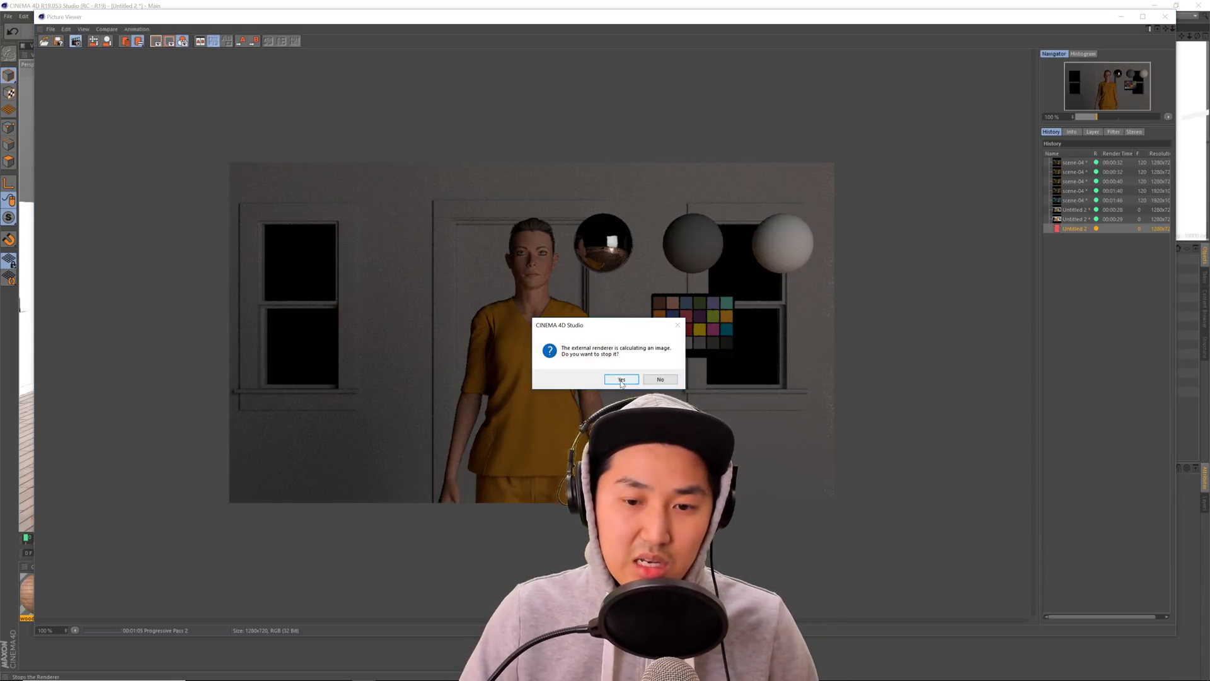
{"action": "left_click", "coordinate": [621, 379]}
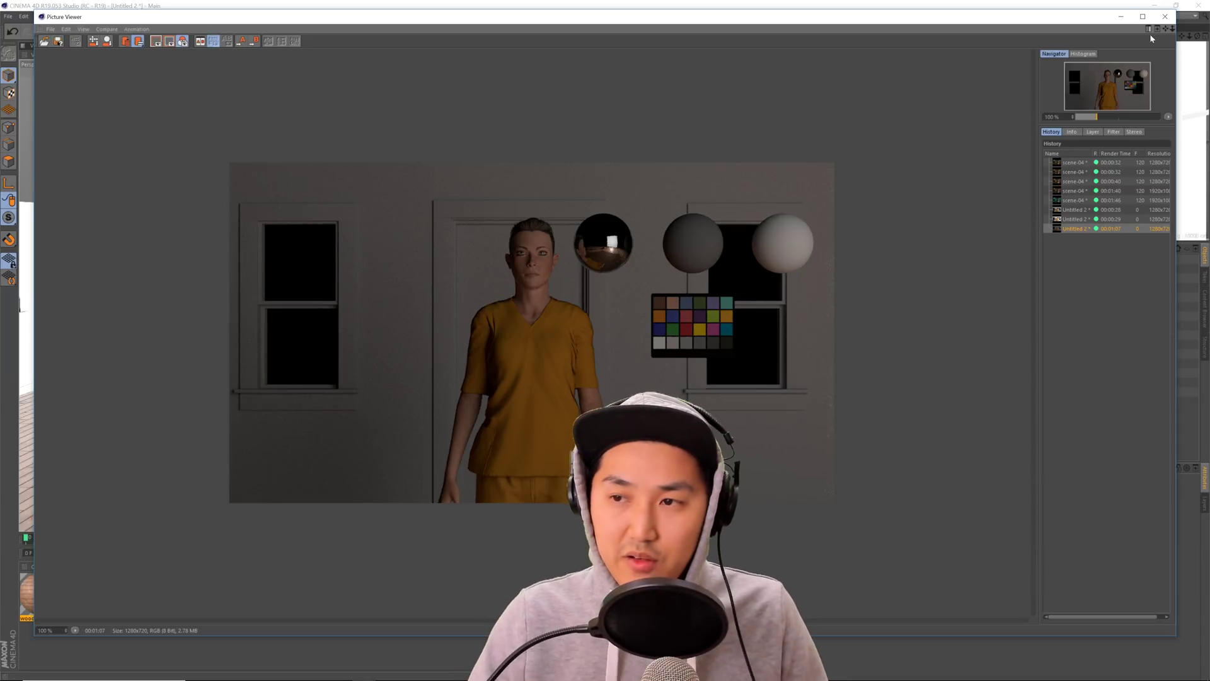
{"action": "left_click", "coordinate": [1164, 16]}
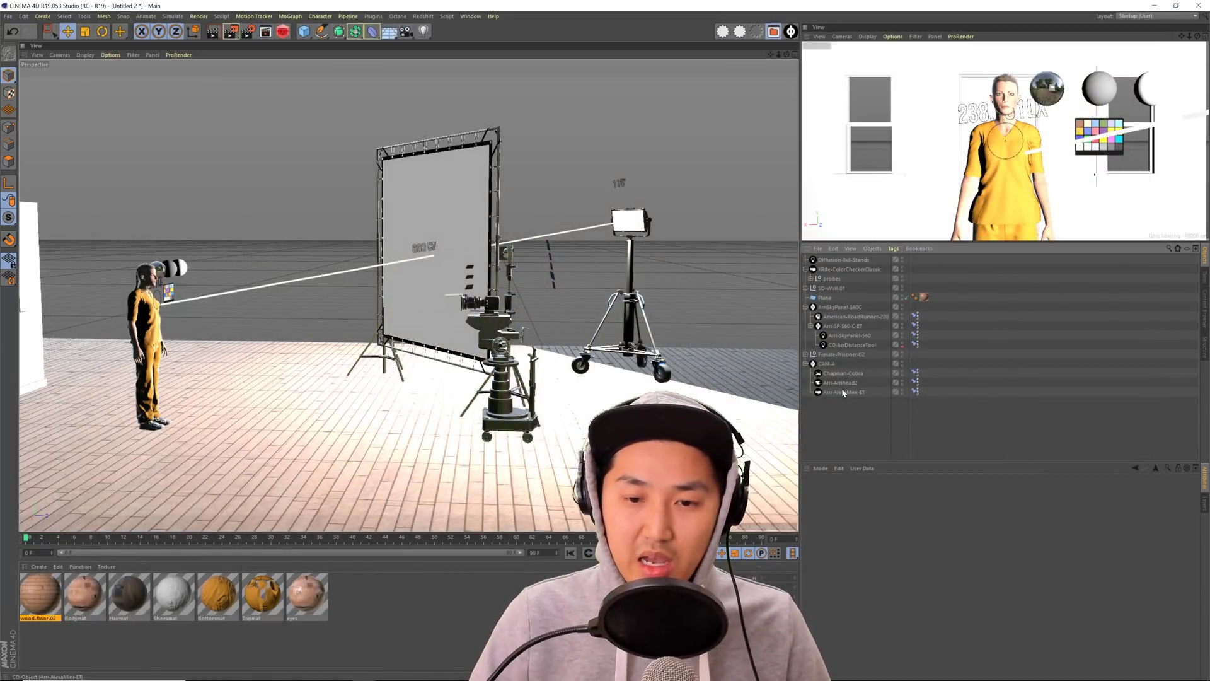
- Select the Alexa Mini to show its camera settings and set its camera view as the render view
{"action": "left_click", "coordinate": [843, 392]}
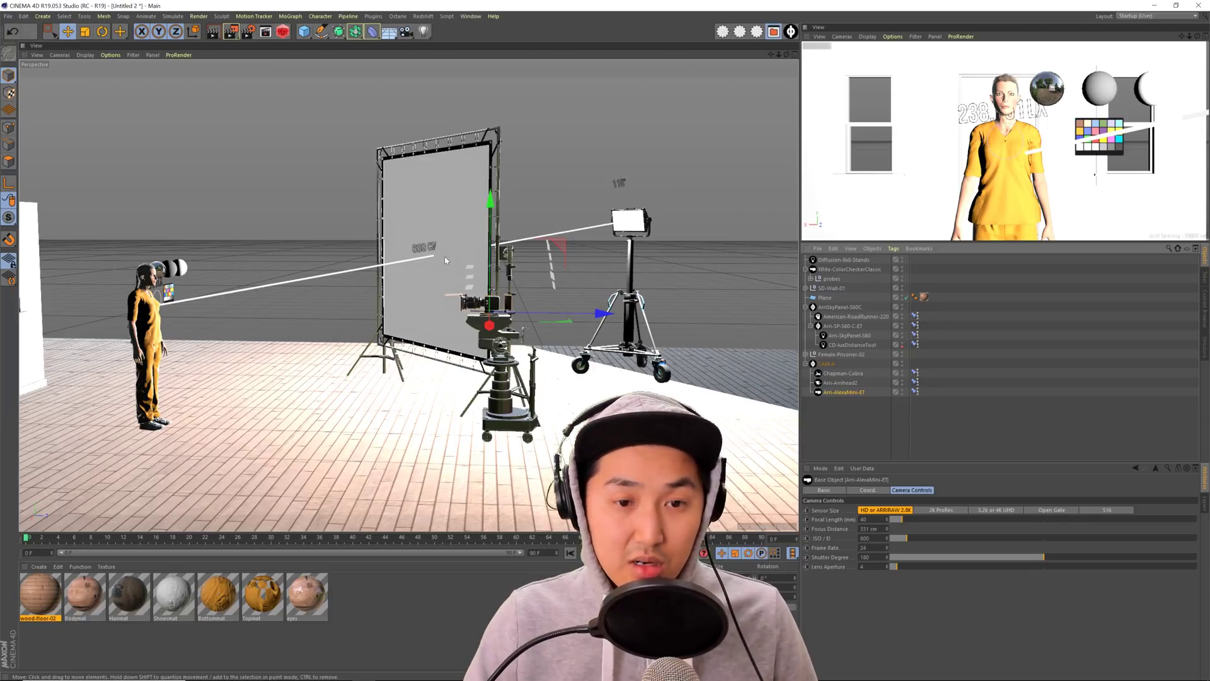
{"action": "left_click_drag", "start_coordinate": [444, 261], "coordinate": [534, 257], "text": "alt"}
{"action": "left_click", "coordinate": [818, 36]}
{"action": "left_click", "coordinate": [833, 51]}
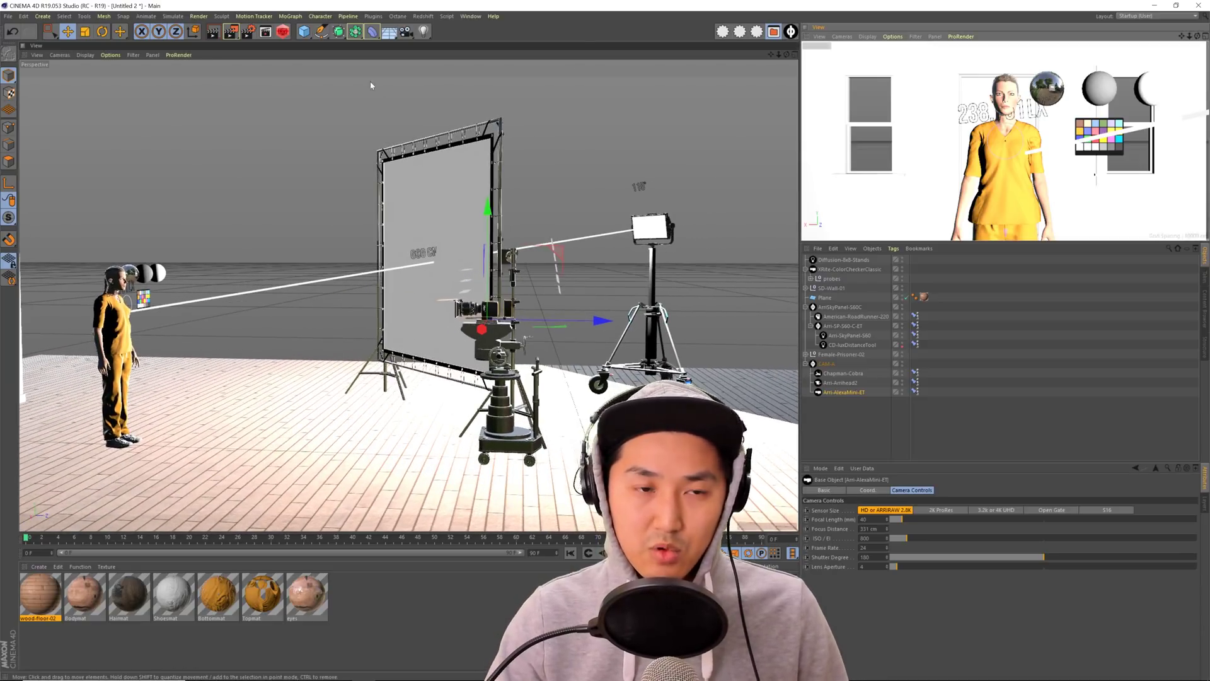
- Change the Physical renderer's sampler to Adaptive in the render settings
{"action": "left_click", "coordinate": [247, 31]}
{"action": "left_click_drag", "start_coordinate": [491, 89], "coordinate": [476, 68]}
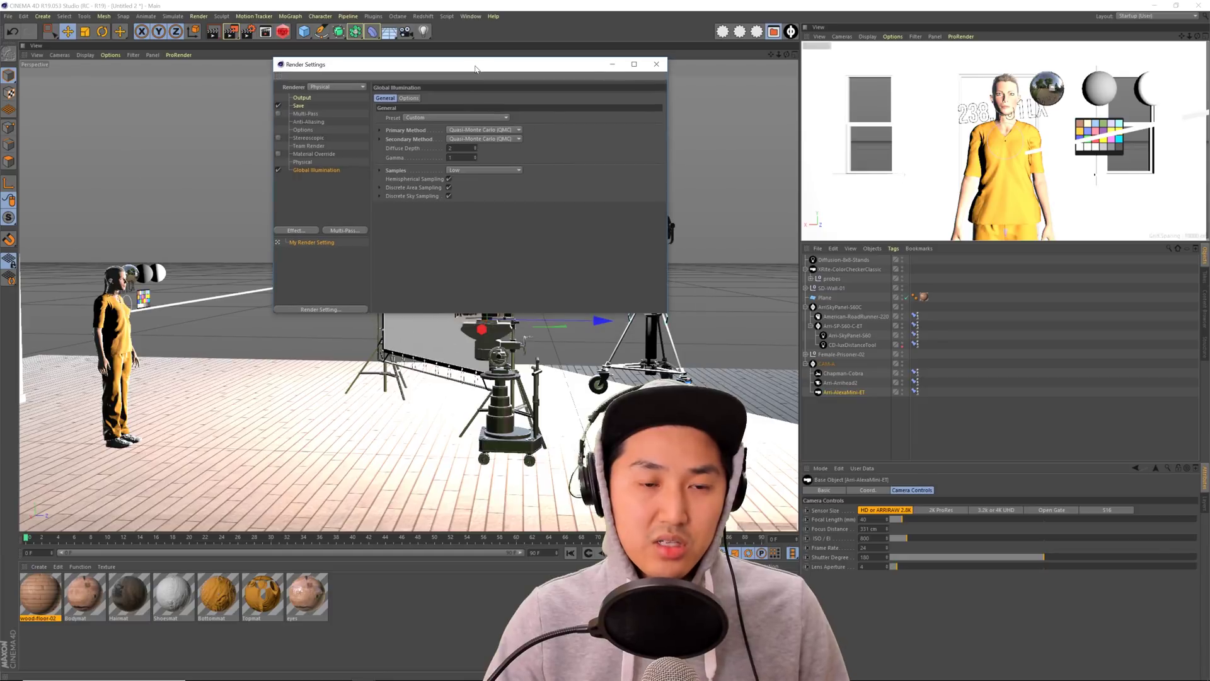
{"action": "left_click", "coordinate": [302, 162]}
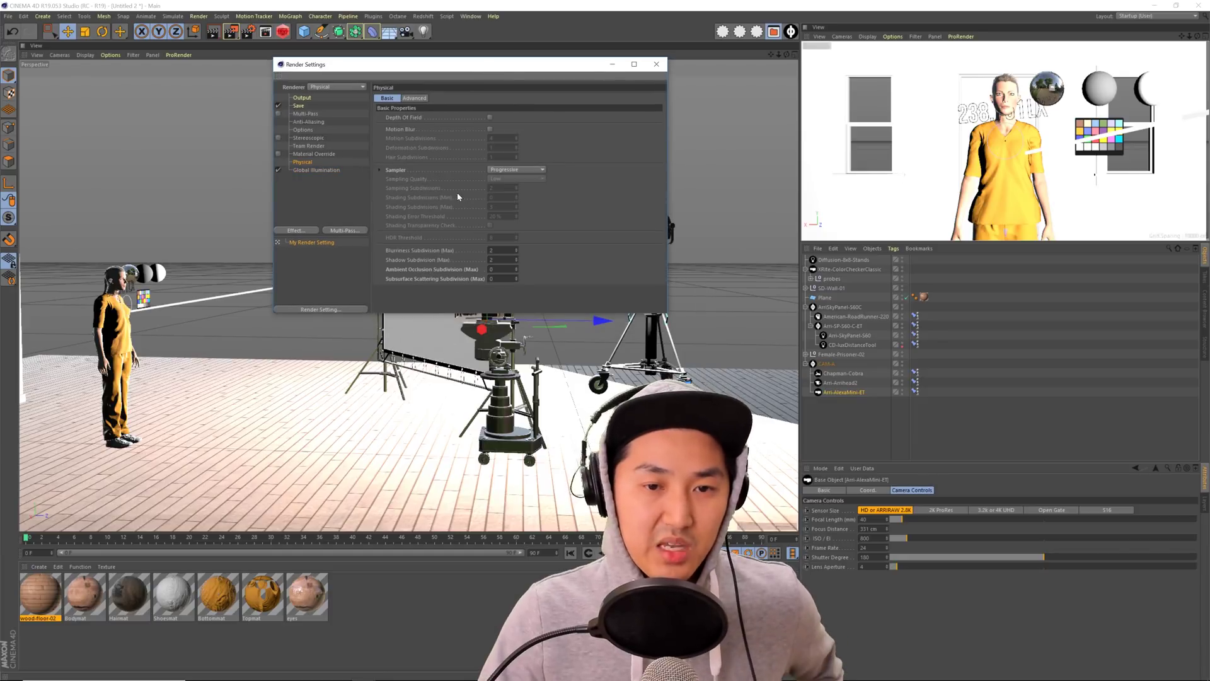
{"action": "left_click", "coordinate": [517, 170]}
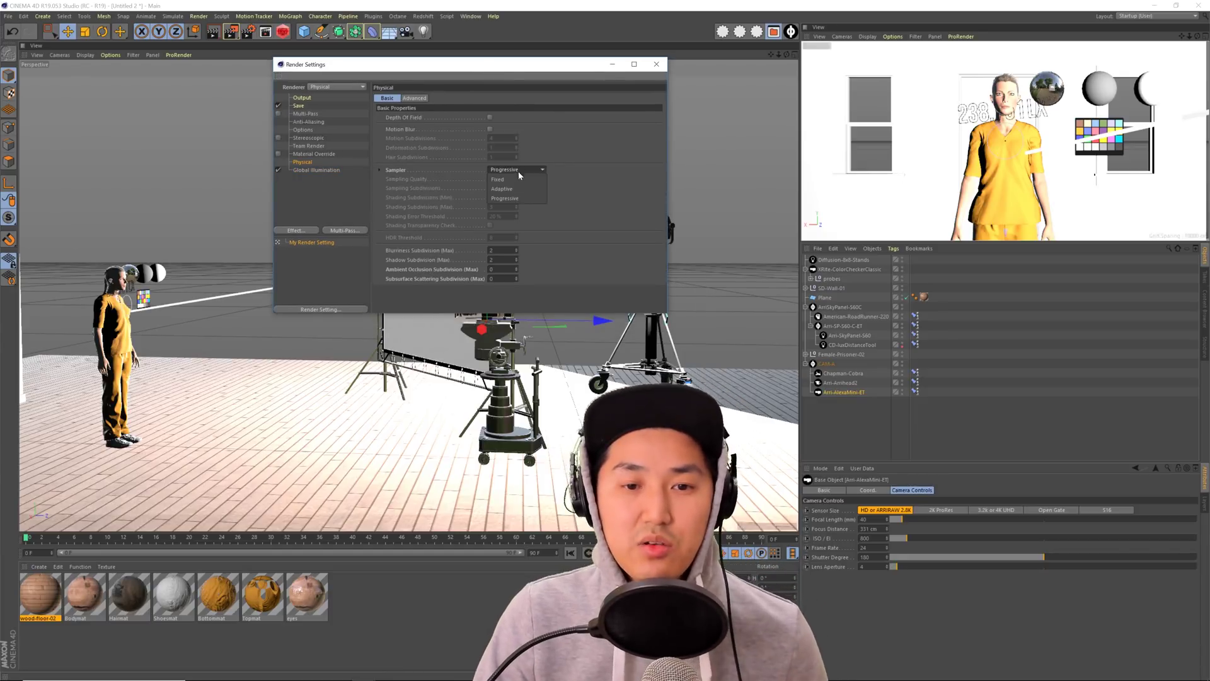
{"action": "left_click", "coordinate": [507, 188]}
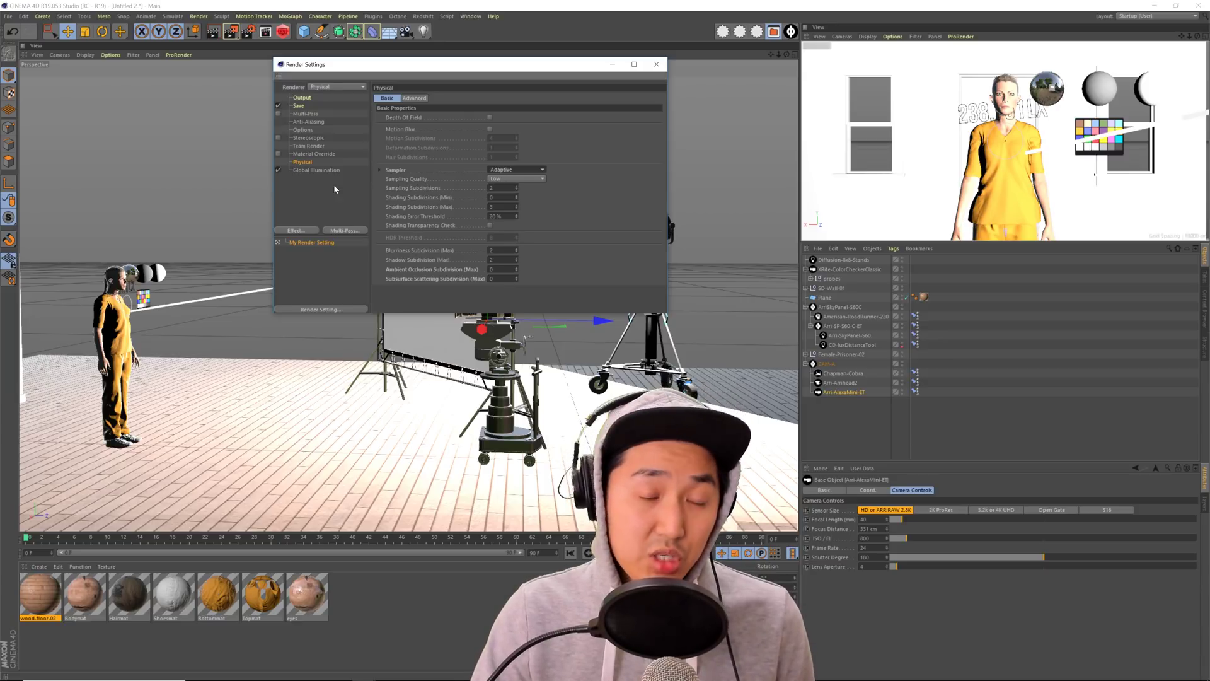
- Review the Global Illumination sample quality options and the Physical sampler settings, and close the render settings
{"action": "left_click", "coordinate": [323, 170]}
{"action": "left_click", "coordinate": [469, 170]}
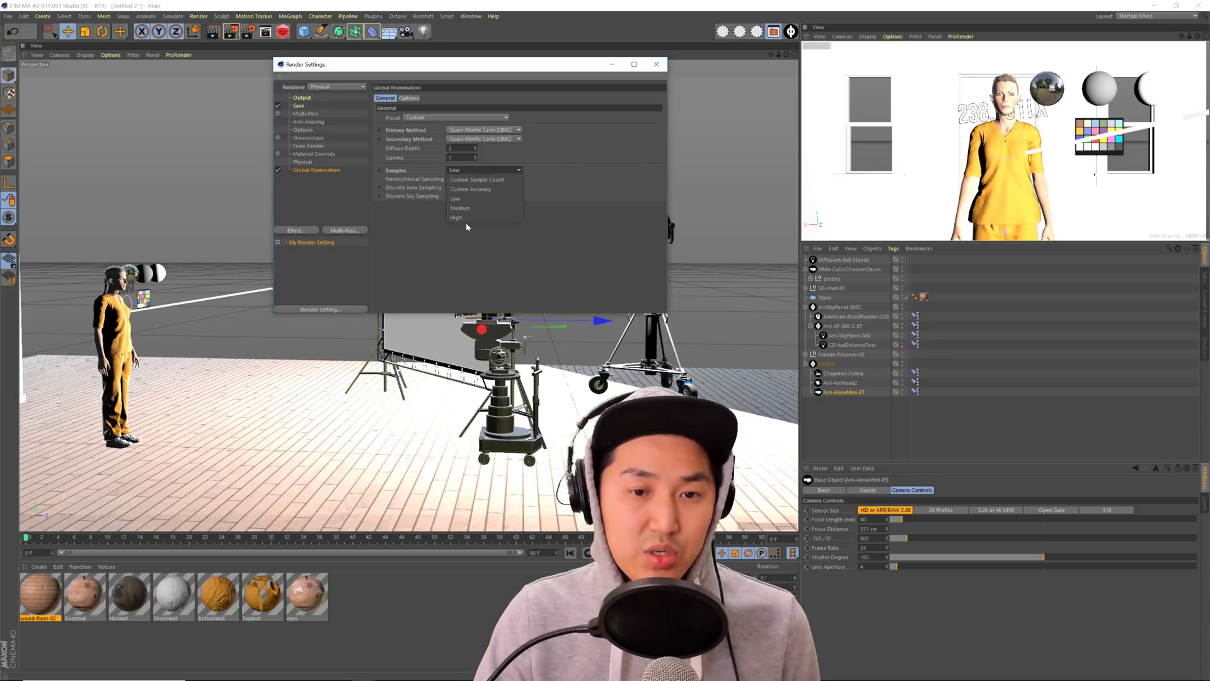
{"action": "left_click", "coordinate": [308, 163]}
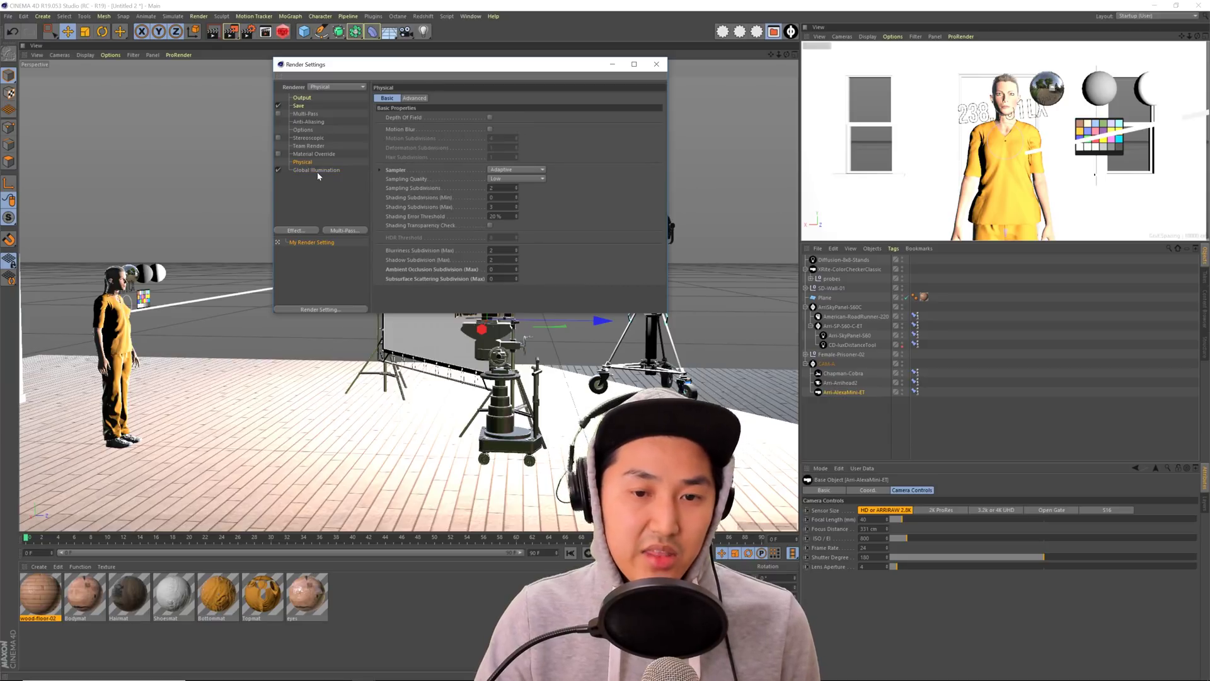
{"action": "left_click", "coordinate": [656, 63]}
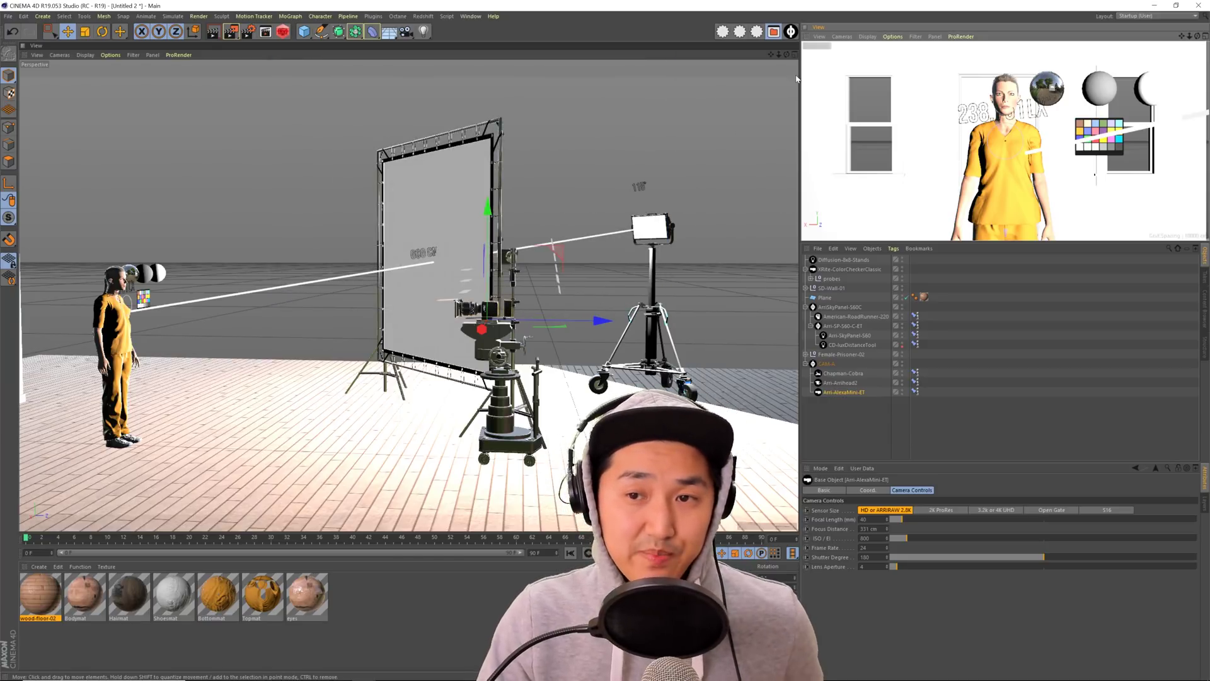
- Test-render the Alexa Mini camera view in the Picture Viewer, and stop the render before it completes
{"action": "left_click", "coordinate": [825, 50]}
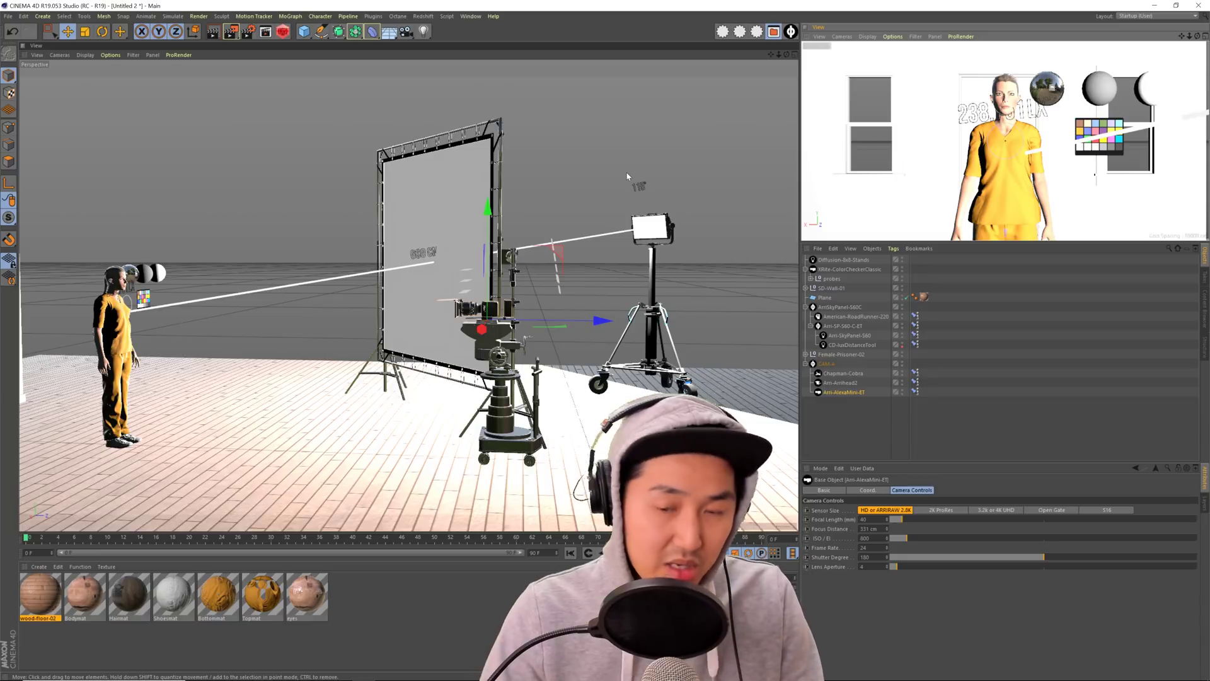
{"action": "key", "text": "shift+r"}
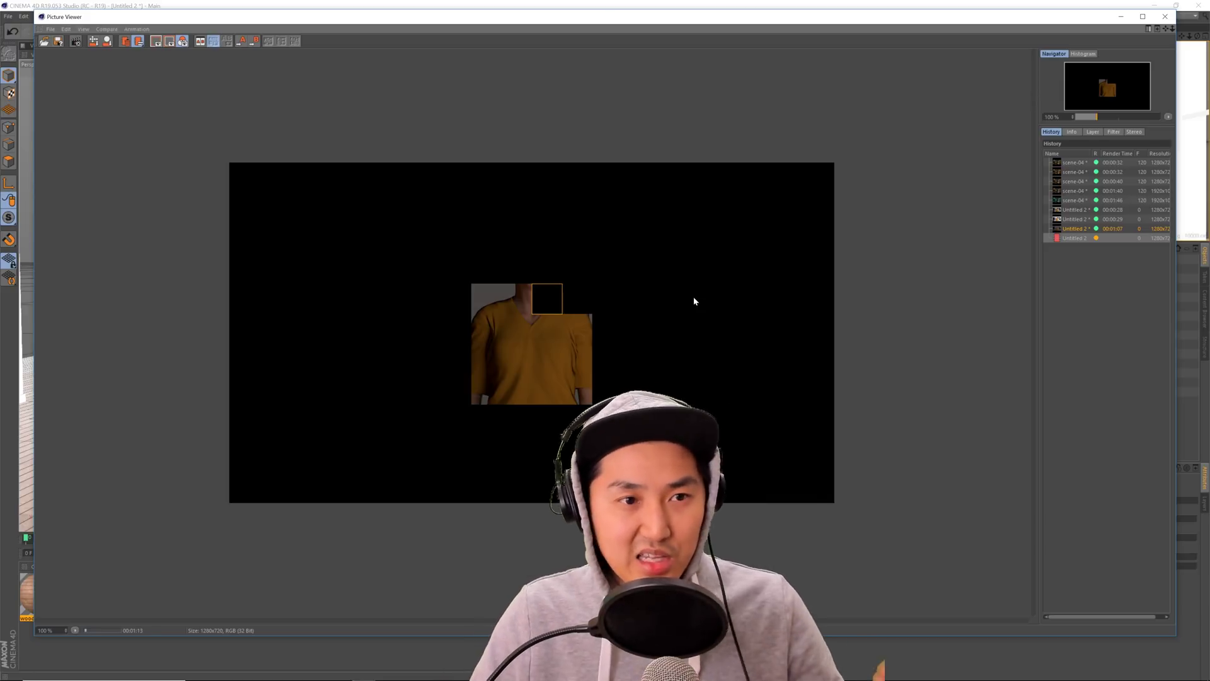
{"action": "left_click", "coordinate": [76, 41]}
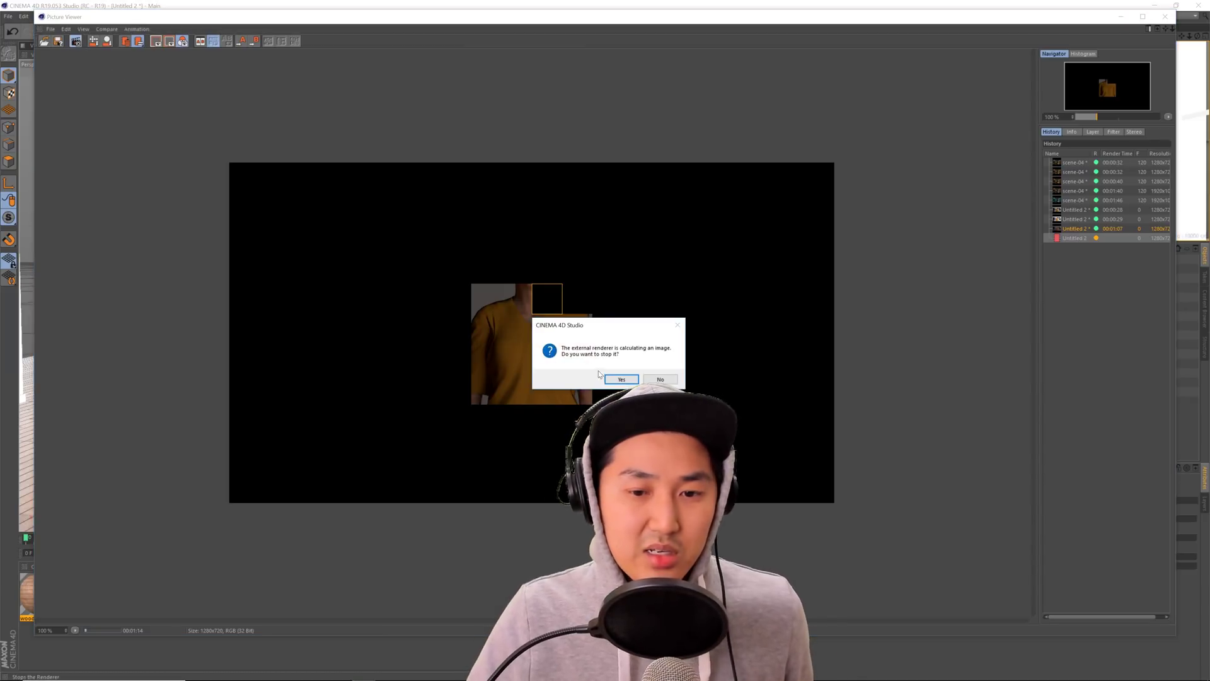
{"action": "left_click", "coordinate": [621, 379]}
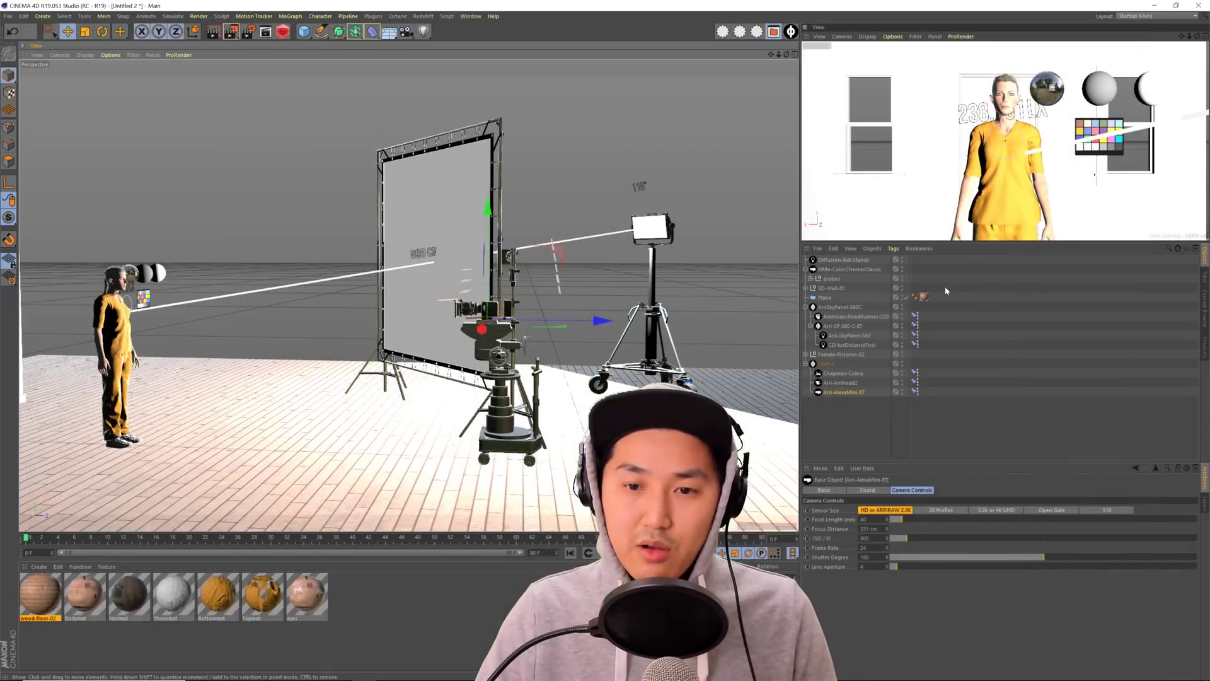
- Look through the Alexa Mini, SkyPanel S60C and 8x8 diffusion presets of the Photometric-Physical library in the Content Browser, and close it
{"action": "left_click", "coordinate": [838, 419]}
{"action": "key", "text": "shift+F8"}
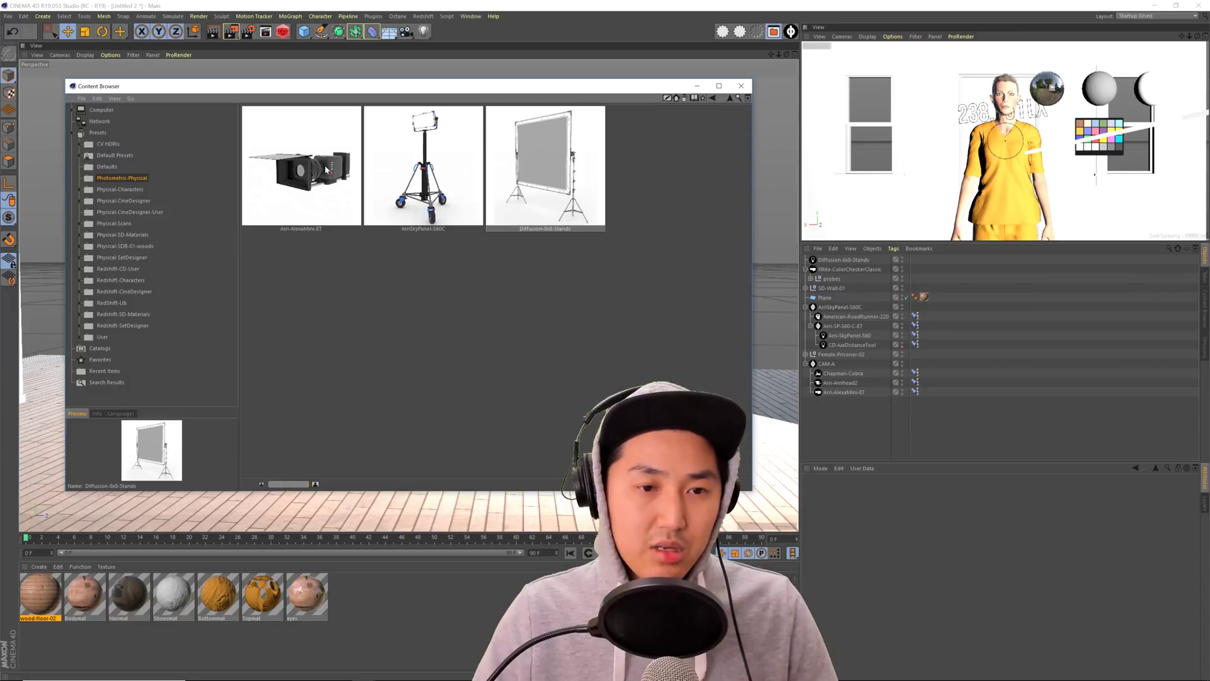
{"action": "left_click", "coordinate": [421, 169]}
{"action": "left_click", "coordinate": [529, 200]}
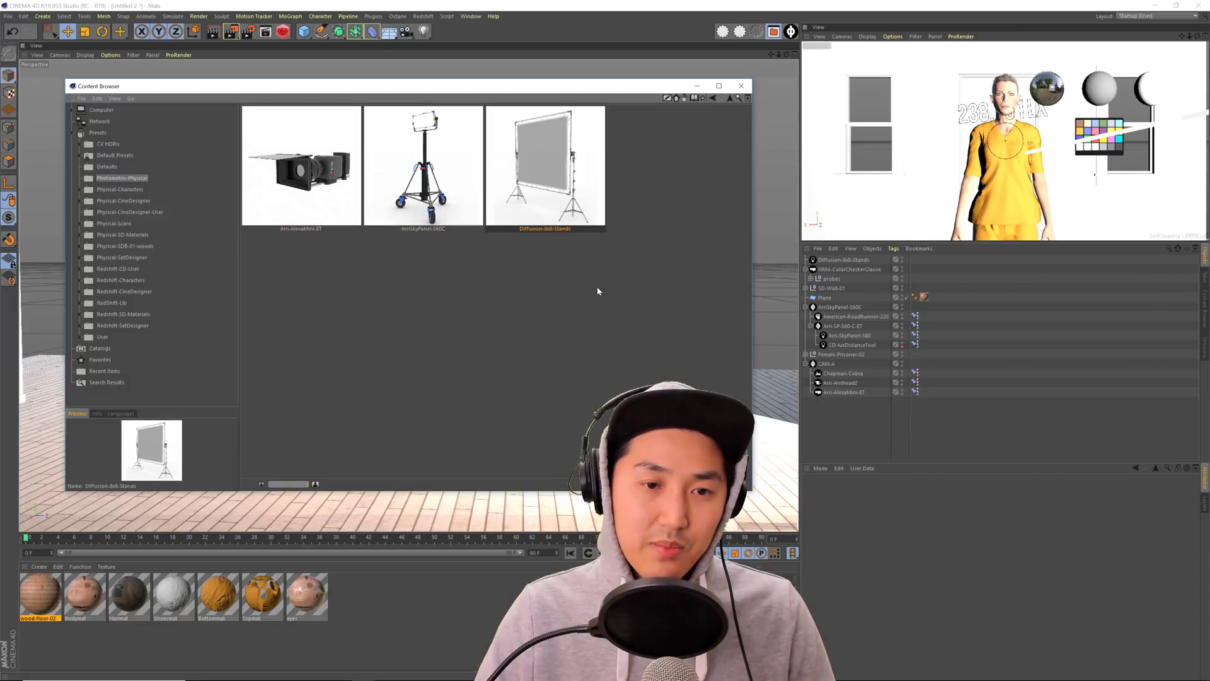
{"action": "left_click", "coordinate": [429, 192]}
{"action": "left_click", "coordinate": [350, 188]}
{"action": "left_click", "coordinate": [416, 188]}
{"action": "left_click", "coordinate": [523, 188]}
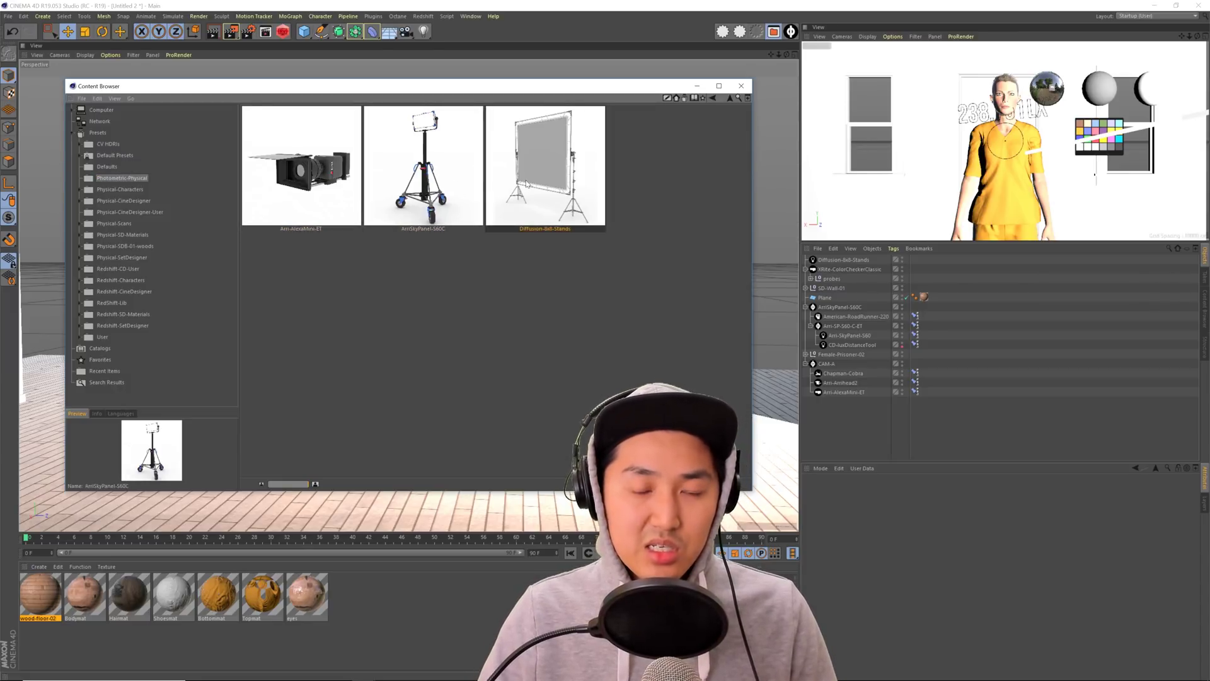
{"action": "left_click", "coordinate": [395, 188]}
{"action": "left_click", "coordinate": [345, 208]}
{"action": "left_click", "coordinate": [340, 274]}
{"action": "left_click", "coordinate": [333, 204]}
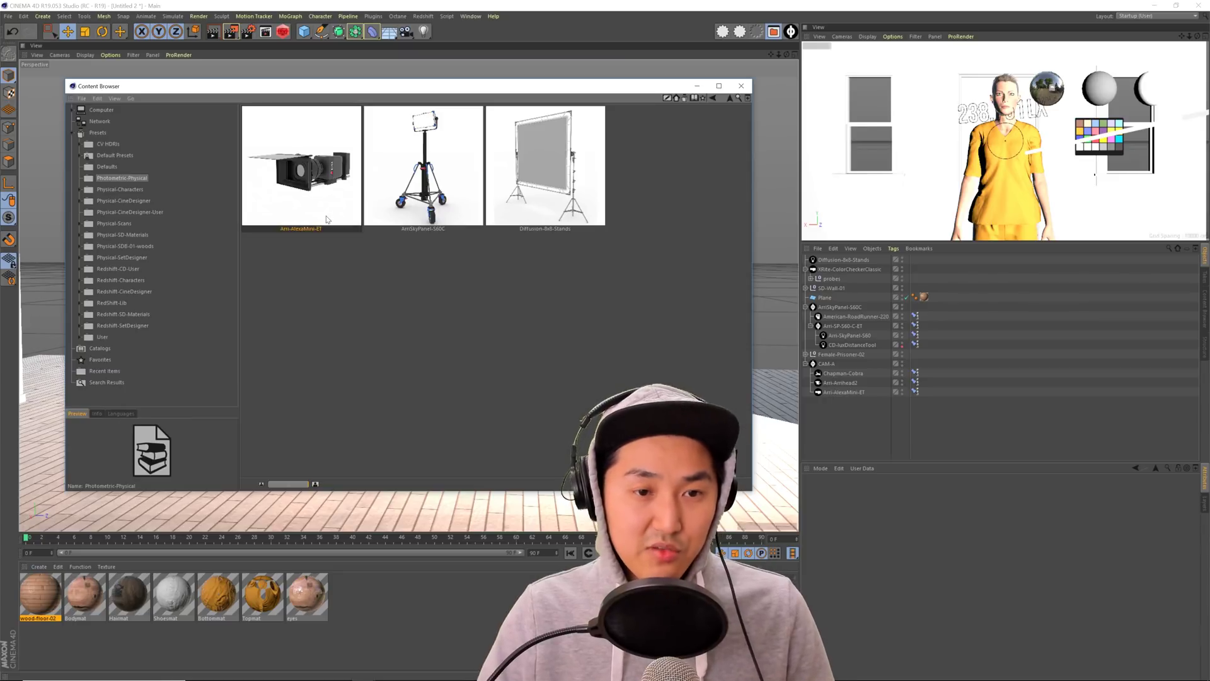
{"action": "left_click", "coordinate": [441, 205]}
{"action": "left_click", "coordinate": [516, 195]}
{"action": "left_click", "coordinate": [441, 189]}
{"action": "left_click", "coordinate": [337, 188]}
{"action": "left_click", "coordinate": [416, 186]}
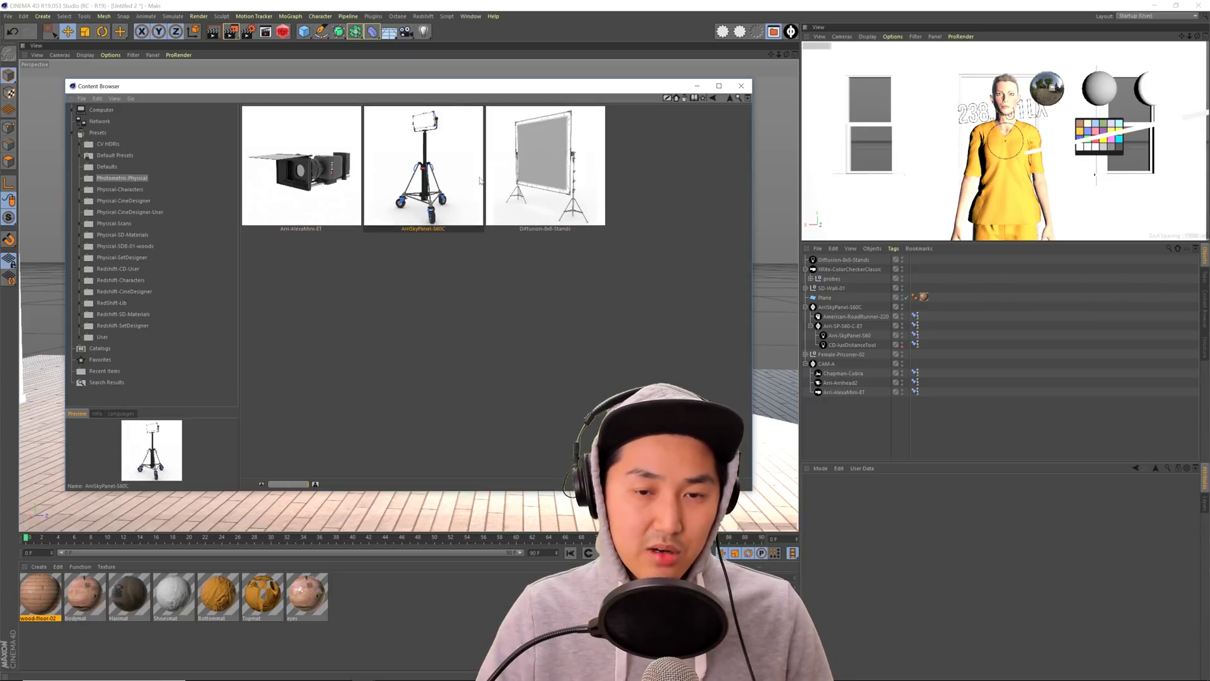
{"action": "left_click", "coordinate": [536, 181]}
{"action": "left_click", "coordinate": [522, 293]}
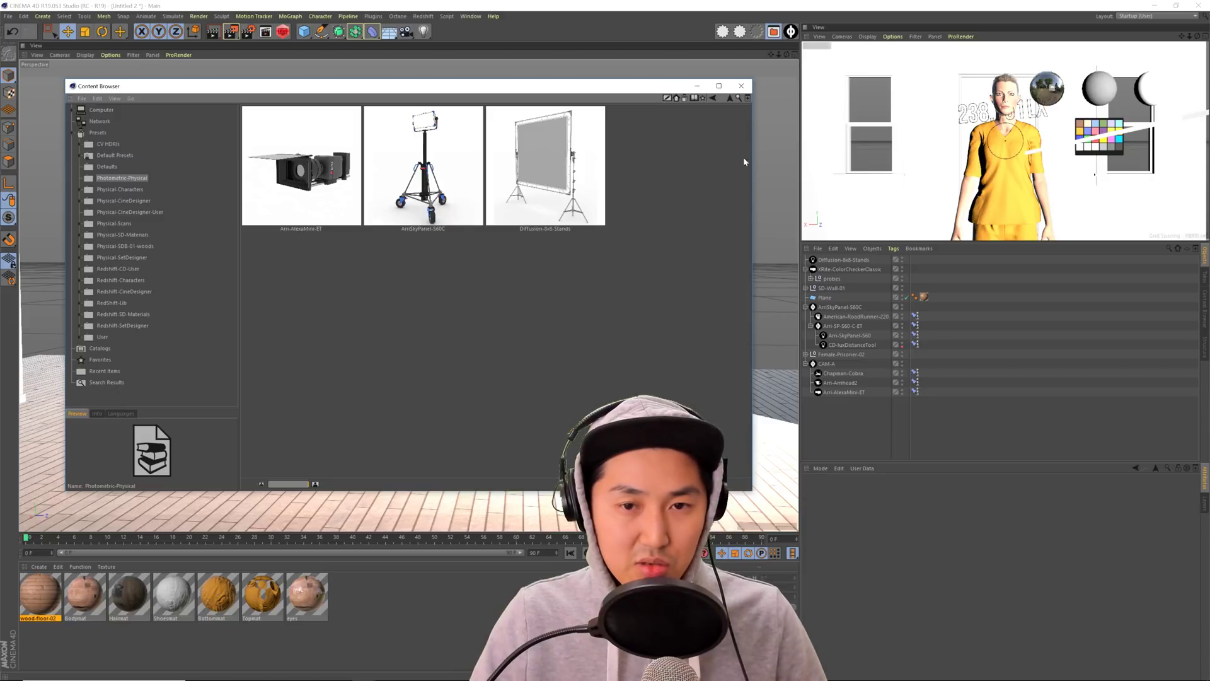
{"action": "left_click", "coordinate": [741, 87]}
{"action": "scroll", "coordinate": [507, 315], "scroll_direction": "up", "scroll_amount": 3}
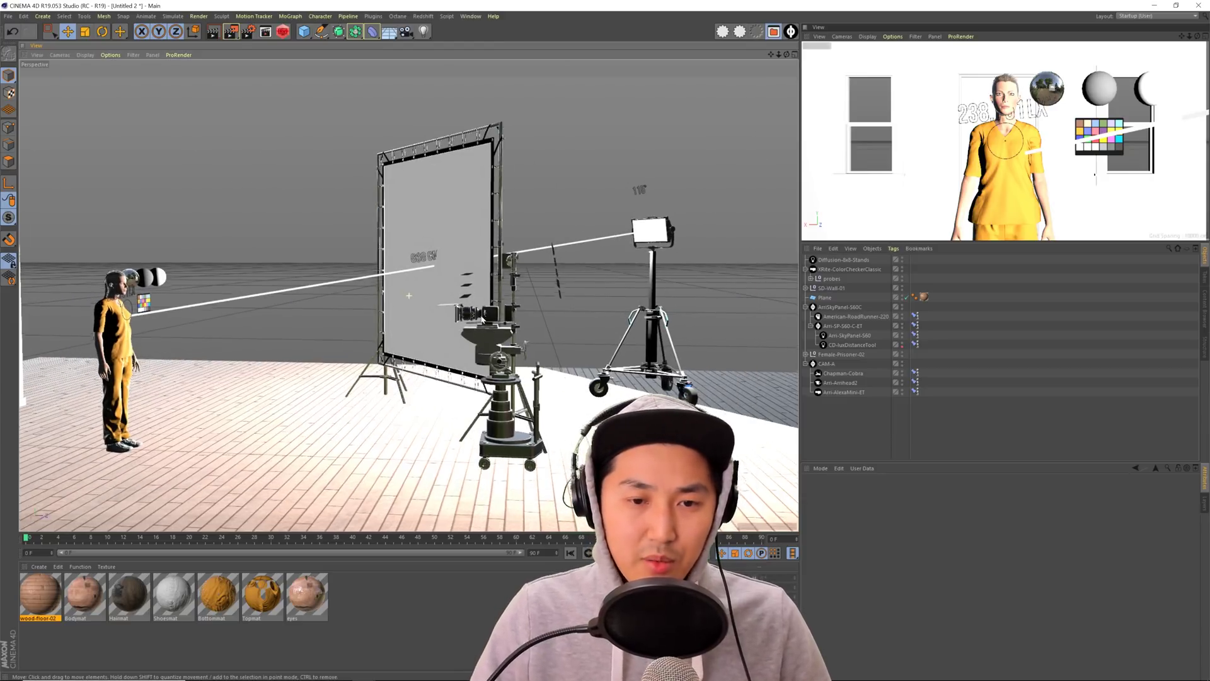
{"action": "scroll", "coordinate": [507, 315], "scroll_direction": "down", "scroll_amount": 8}
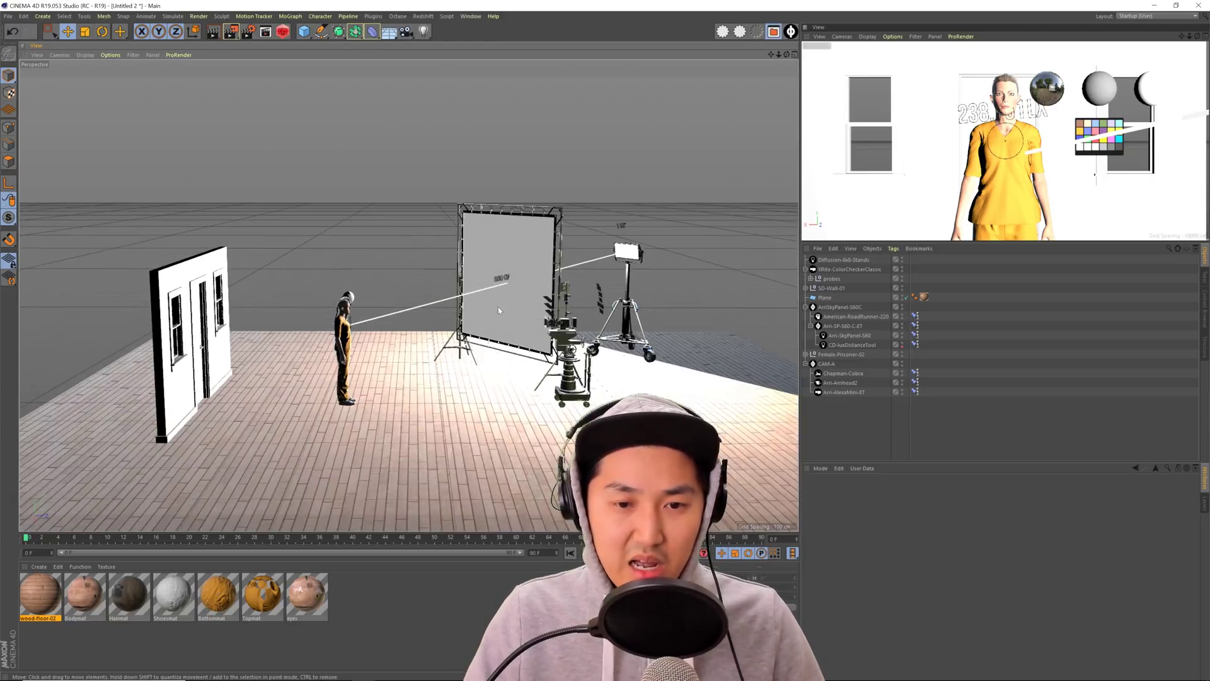
{"action": "left_click_drag", "start_coordinate": [498, 310], "coordinate": [527, 275], "text": "alt"}
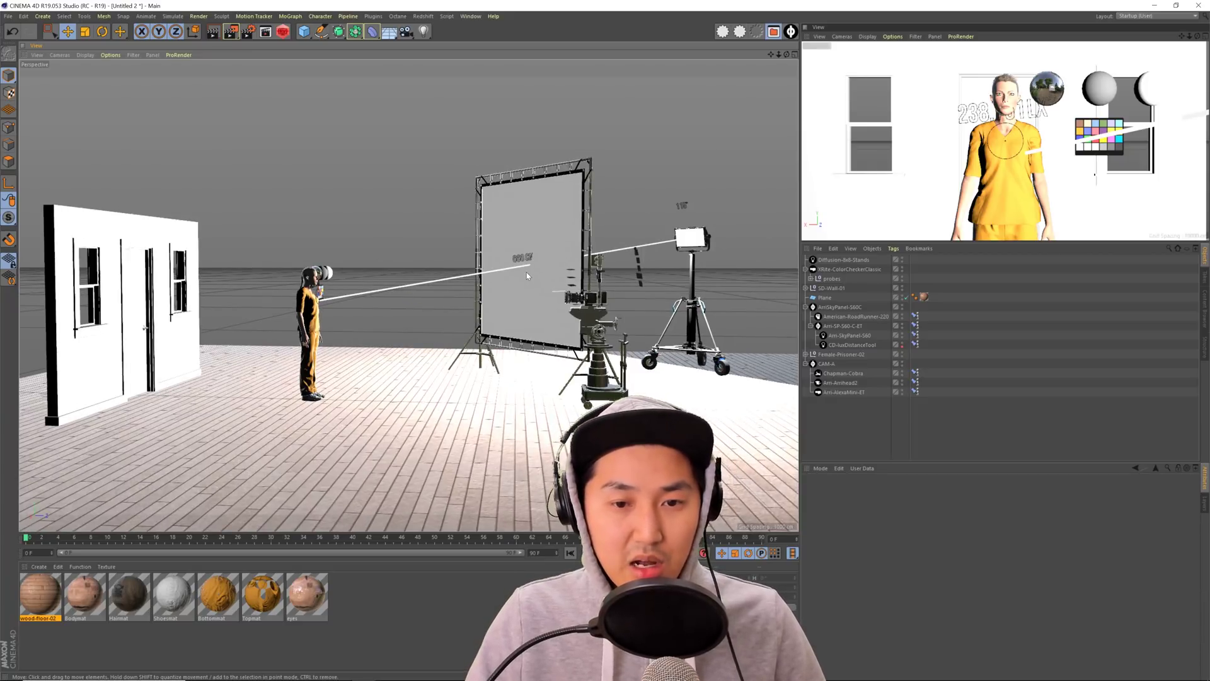
{"action": "left_click_drag", "start_coordinate": [528, 274], "coordinate": [537, 302], "text": "alt"}
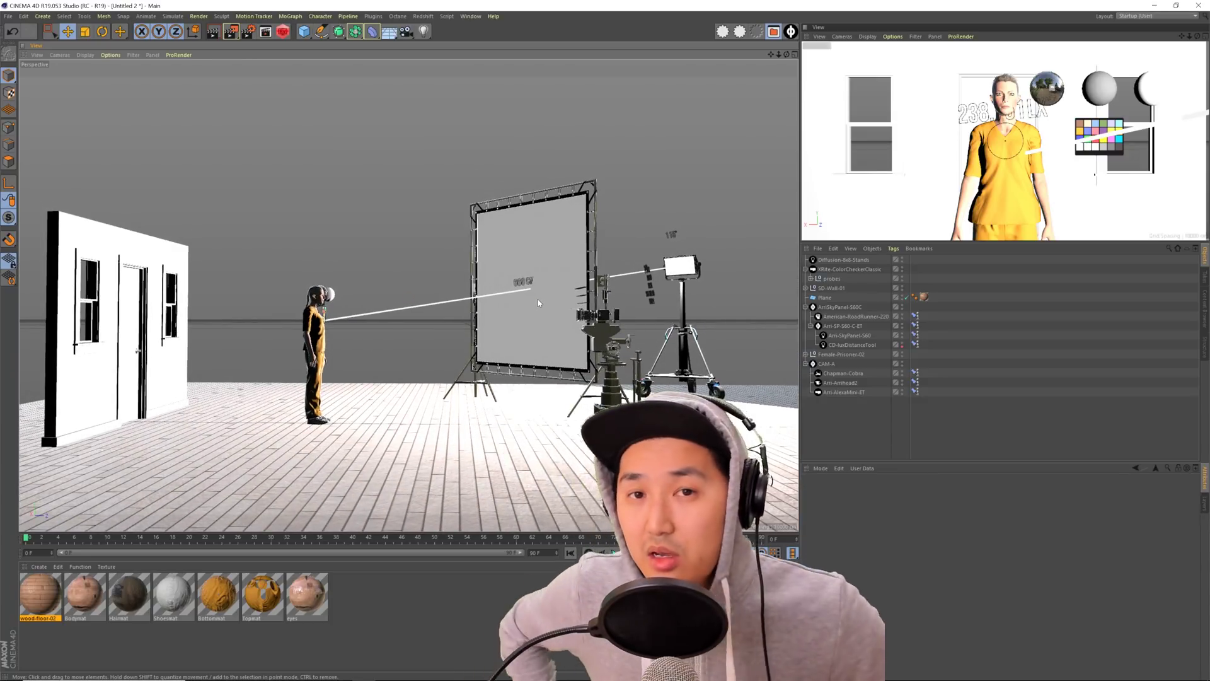